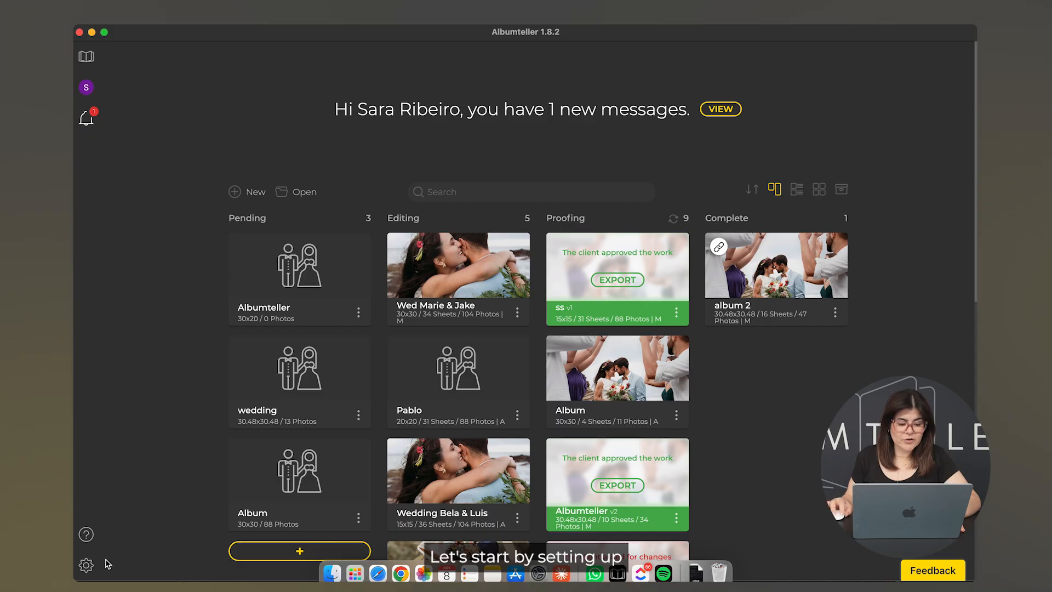
Step: Open the application preferences and scroll through the settings
{"action": "left_click", "coordinate": [90, 569]}
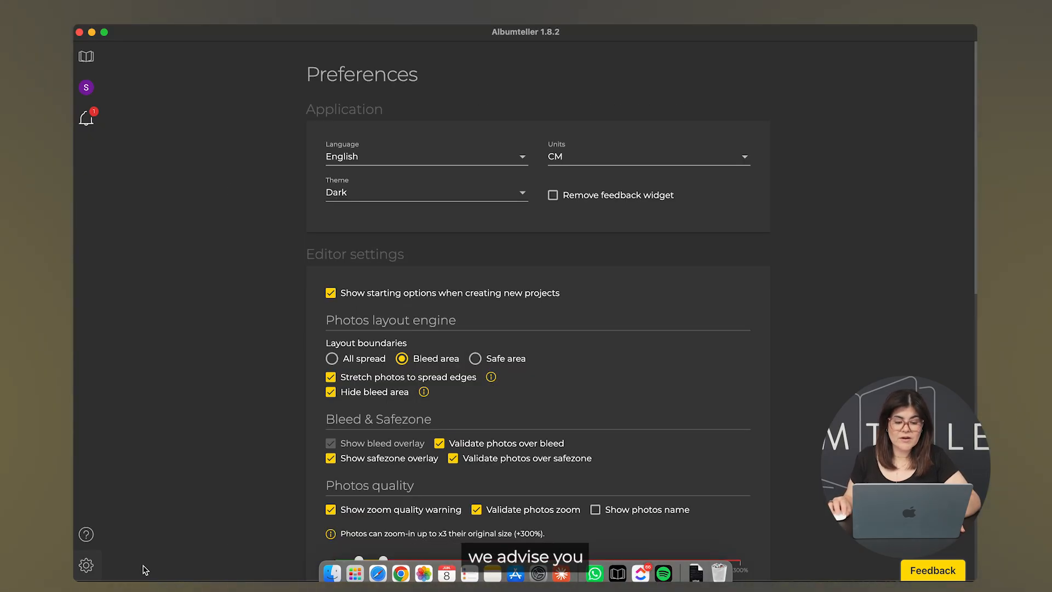
{"action": "scroll", "coordinate": [617, 539], "scroll_direction": "down", "scroll_amount": 2}
{"action": "scroll", "coordinate": [617, 540], "scroll_direction": "down", "scroll_amount": 2}
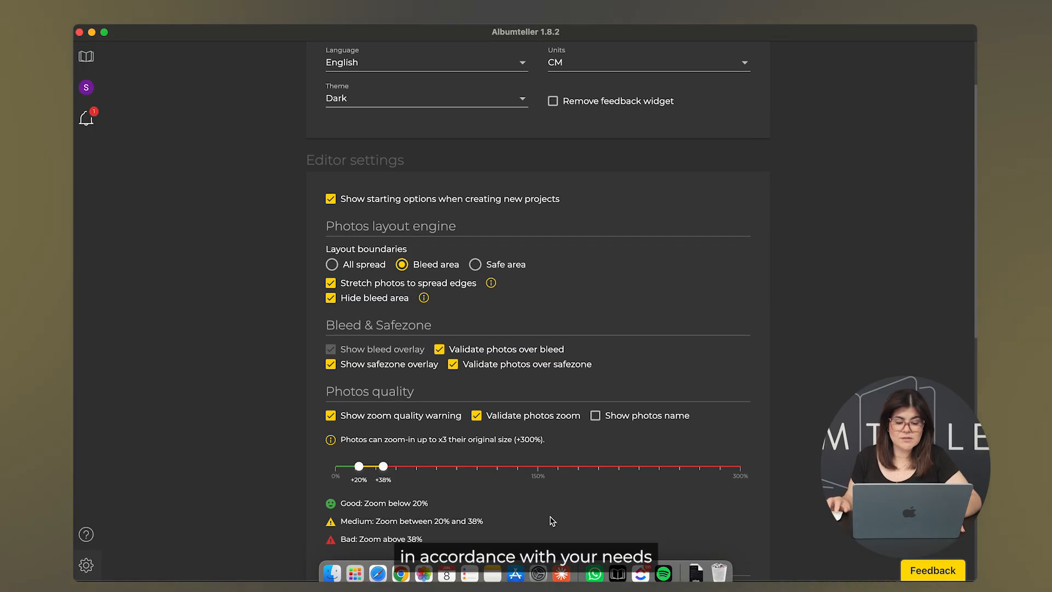
{"action": "scroll", "coordinate": [551, 520], "scroll_direction": "down", "scroll_amount": 7}
{"action": "scroll", "coordinate": [551, 520], "scroll_direction": "down", "scroll_amount": 10}
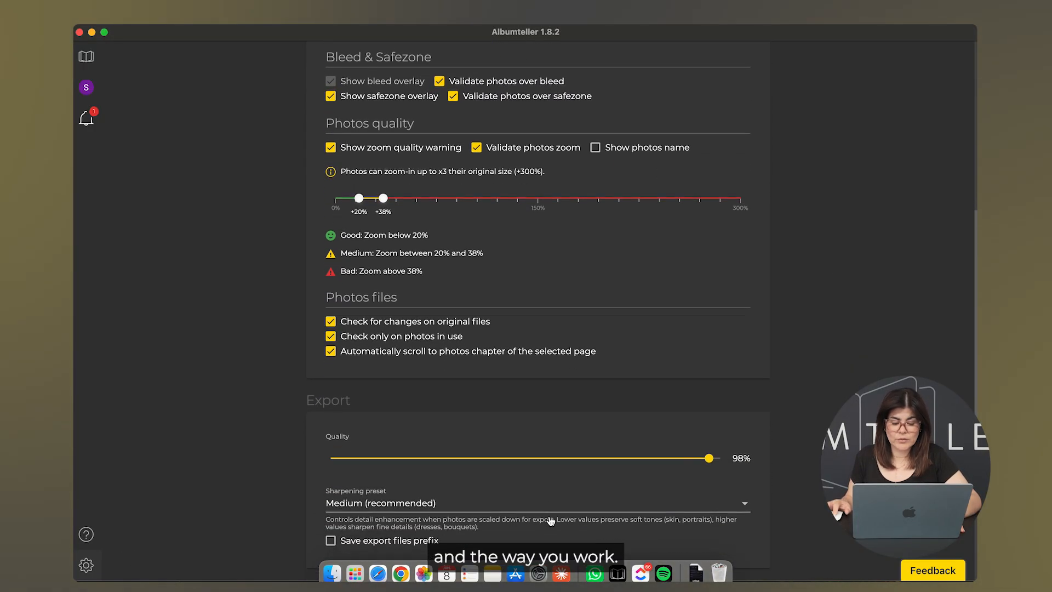
{"action": "scroll", "coordinate": [551, 520], "scroll_direction": "down", "scroll_amount": 4}
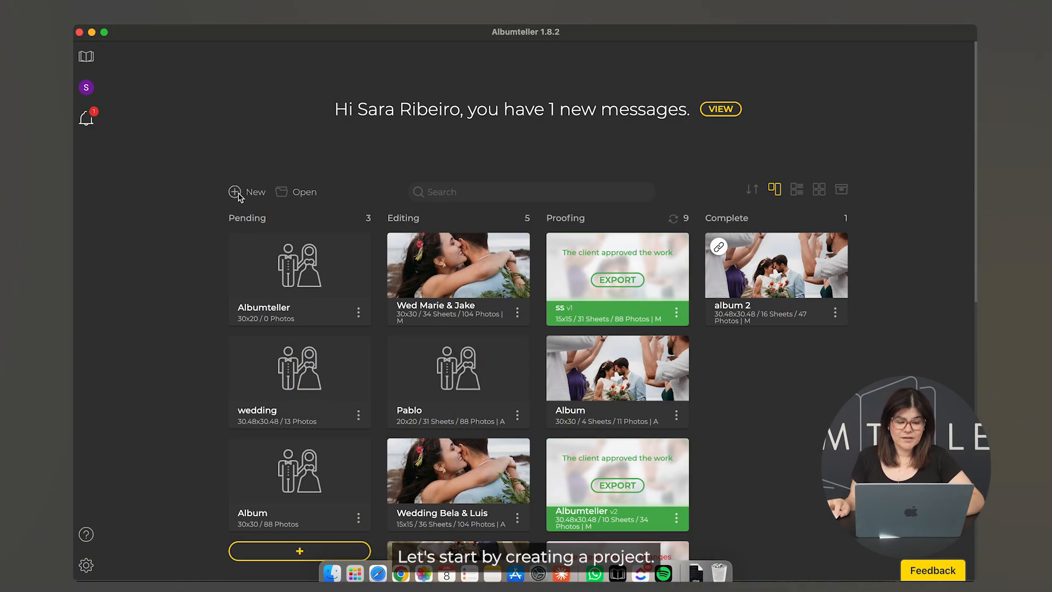
Step: Create a new 30x20 (60 x 20 cm) album project named Albumteller
{"action": "left_click", "coordinate": [240, 195]}
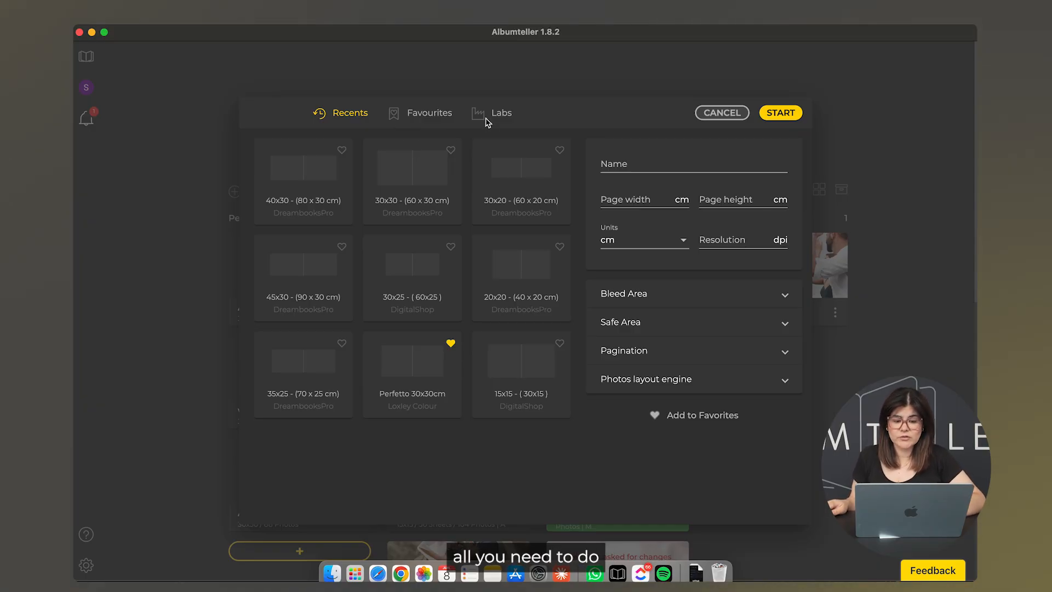
{"action": "left_click", "coordinate": [519, 179]}
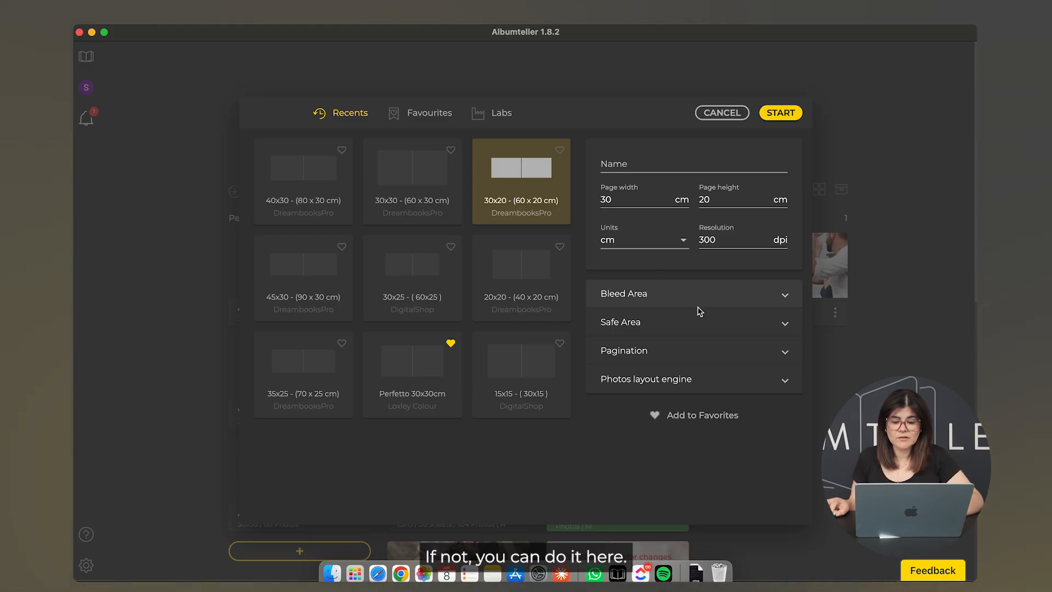
{"action": "left_click", "coordinate": [635, 166]}
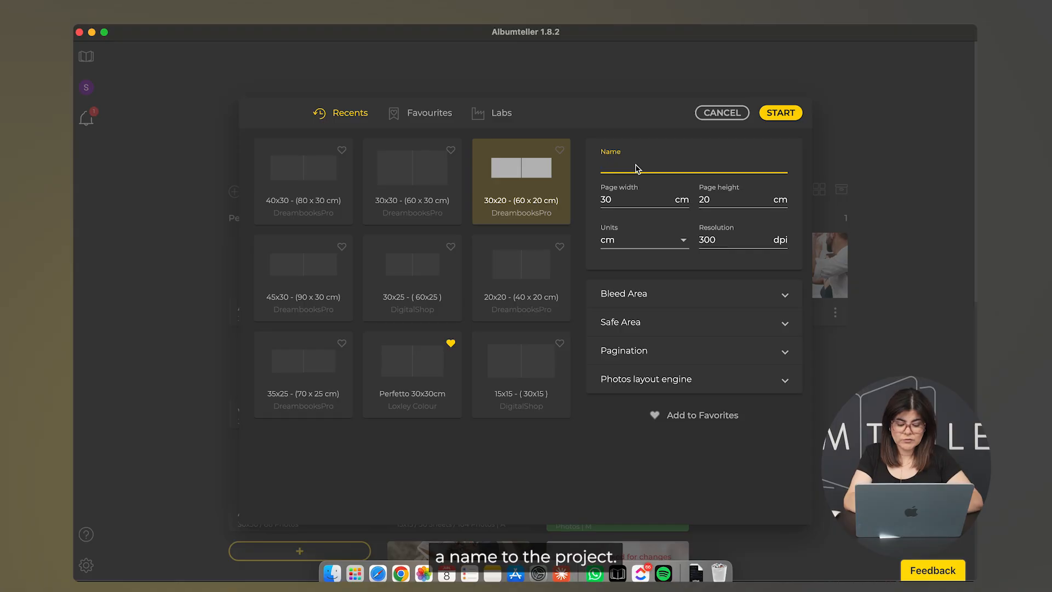
{"action": "type", "text": "Albumteller"}
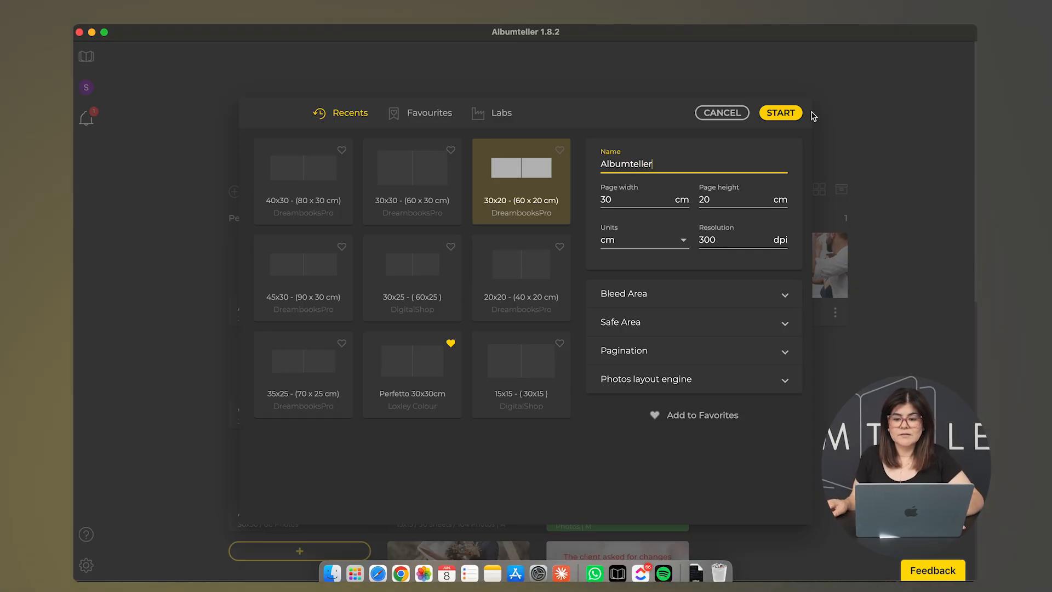
{"action": "left_click", "coordinate": [789, 117]}
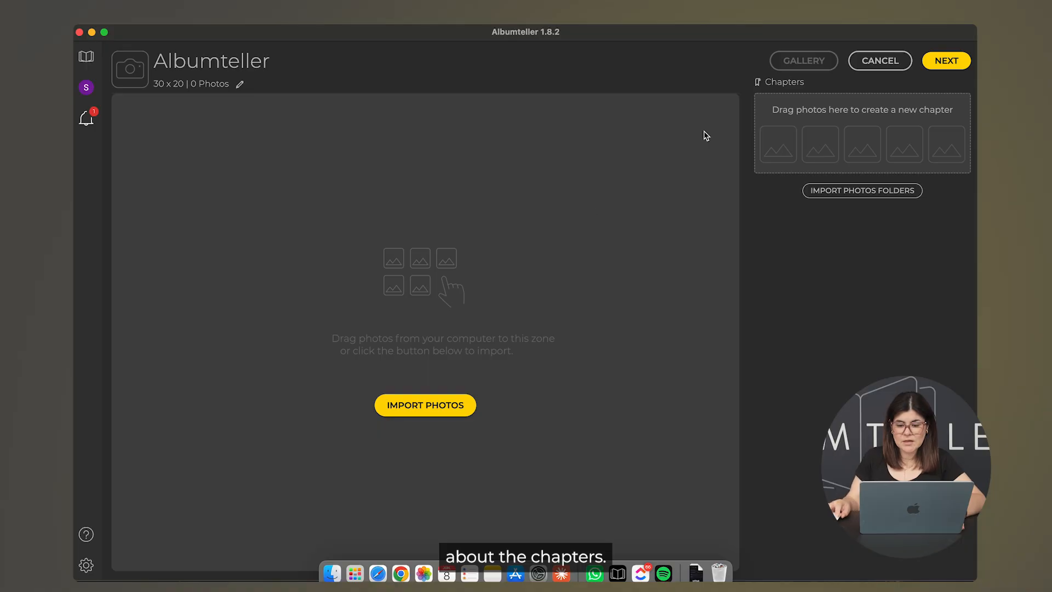
{"action": "left_click", "coordinate": [773, 84]}
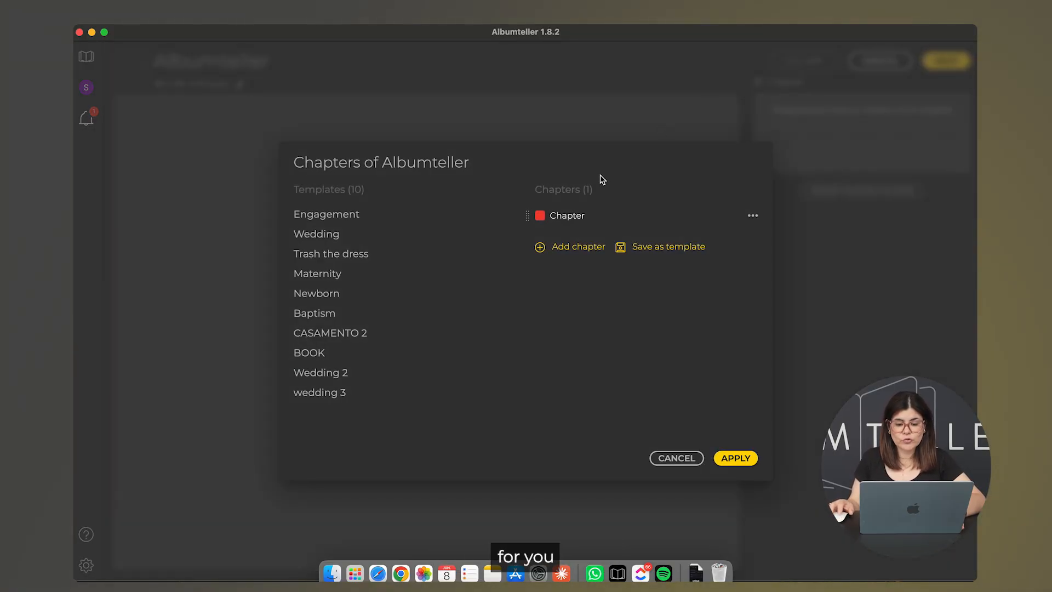
{"action": "left_click", "coordinate": [338, 216]}
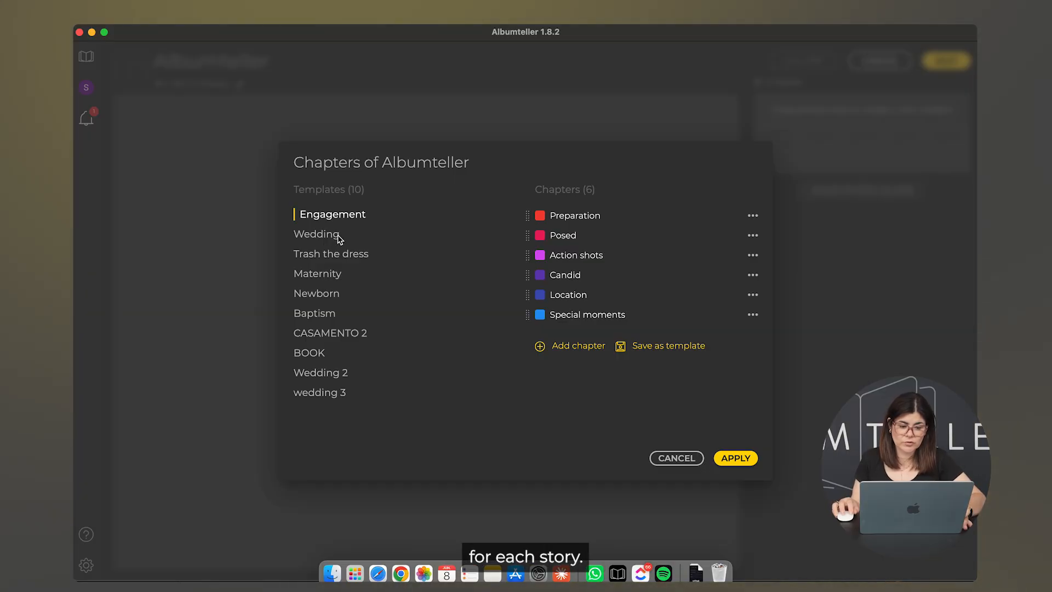
{"action": "left_click", "coordinate": [341, 237]}
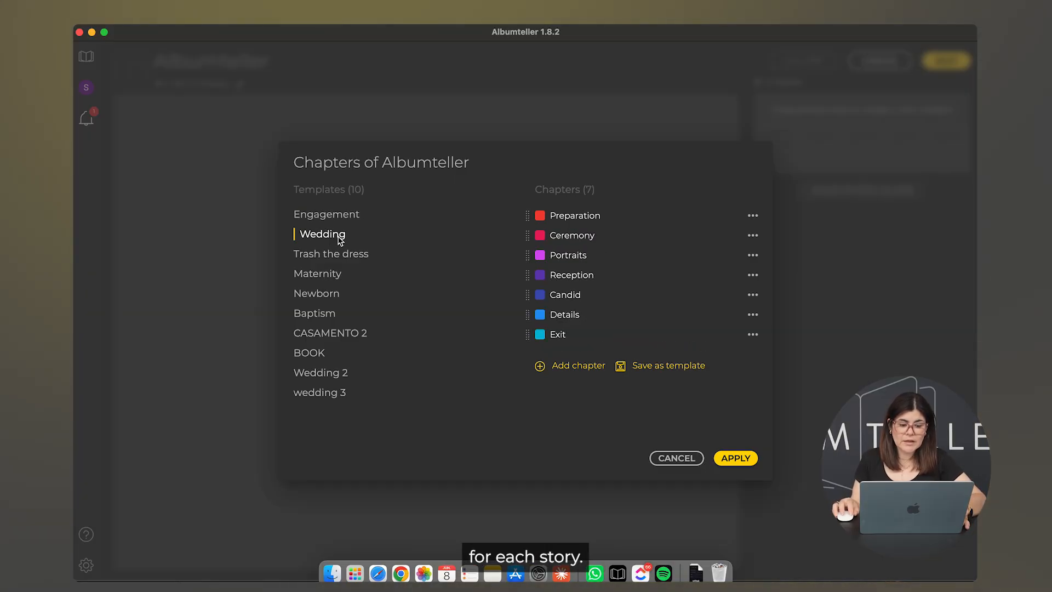
{"action": "left_click", "coordinate": [341, 378]}
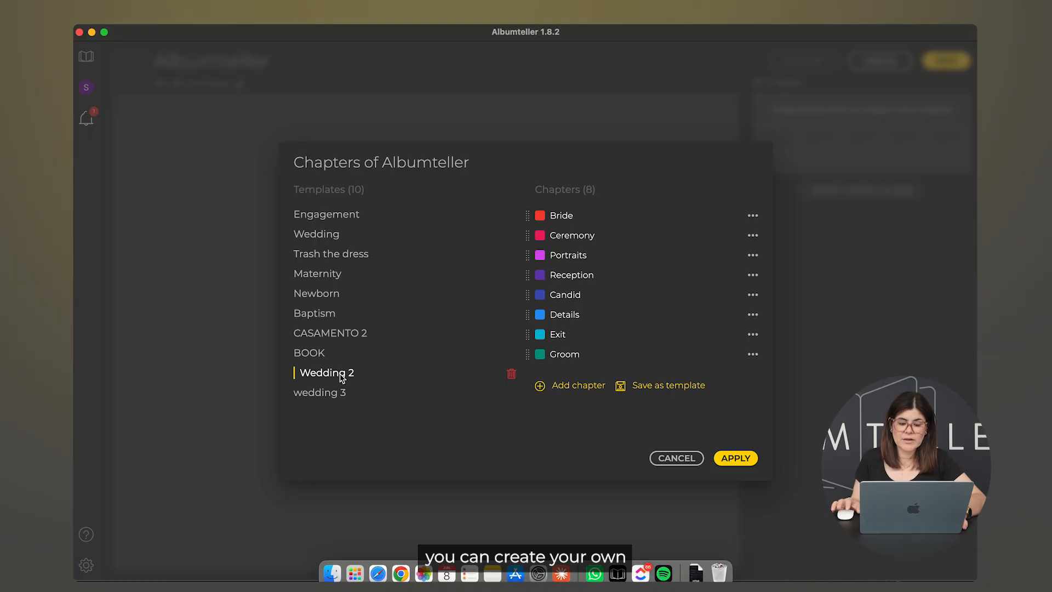
{"action": "left_click", "coordinate": [339, 393]}
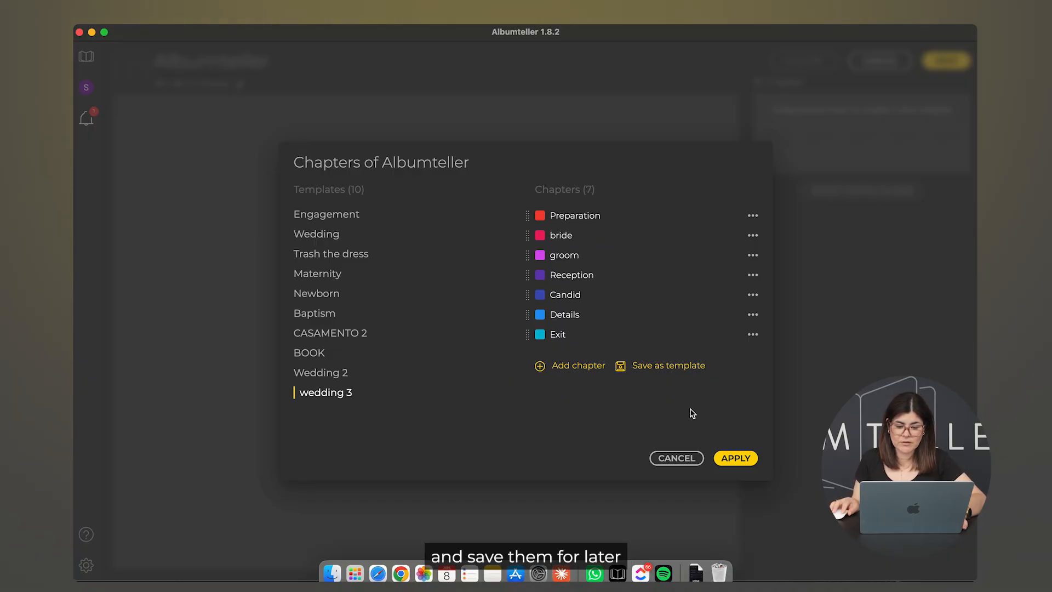
{"action": "left_click", "coordinate": [677, 459]}
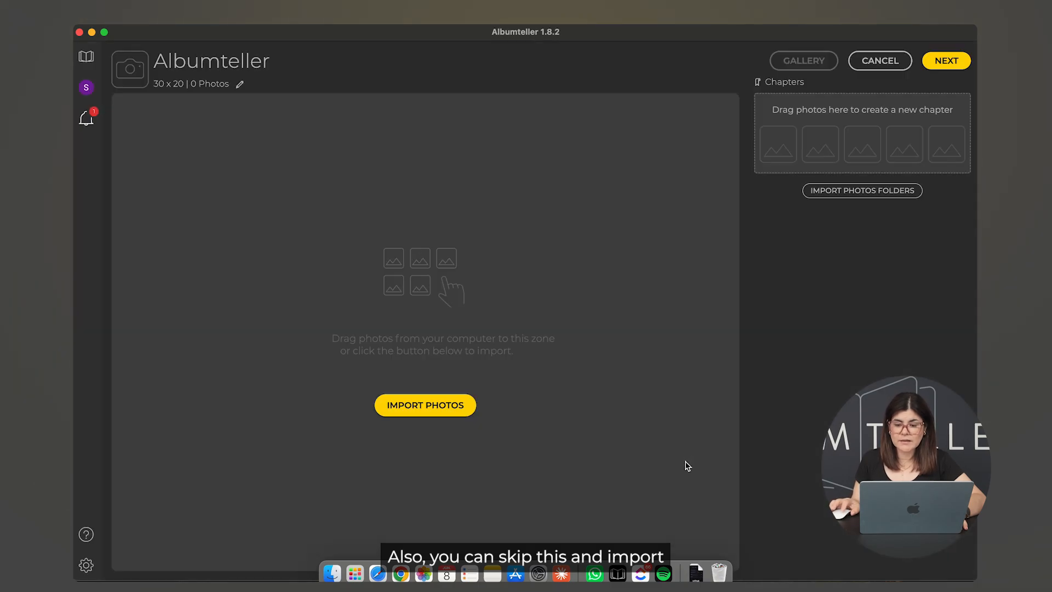
Step: Import FOTOS ALBUM folders 1–7 as chapters and check them in the Chapters panel
{"action": "left_click", "coordinate": [869, 192]}
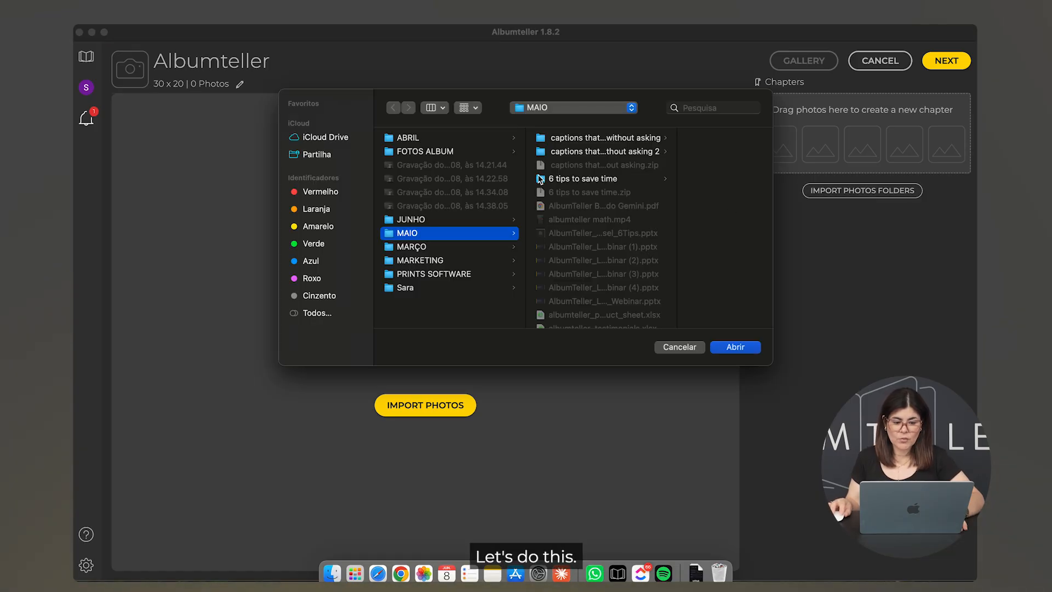
{"action": "left_click", "coordinate": [426, 152]}
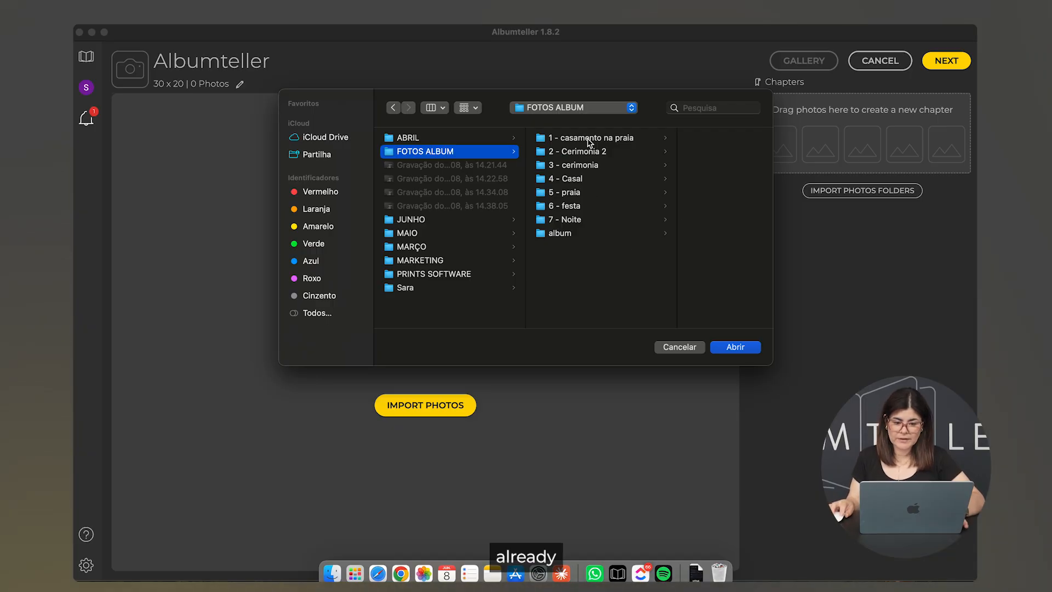
{"action": "left_click", "coordinate": [589, 141]}
{"action": "left_click", "coordinate": [540, 220], "text": "shift"}
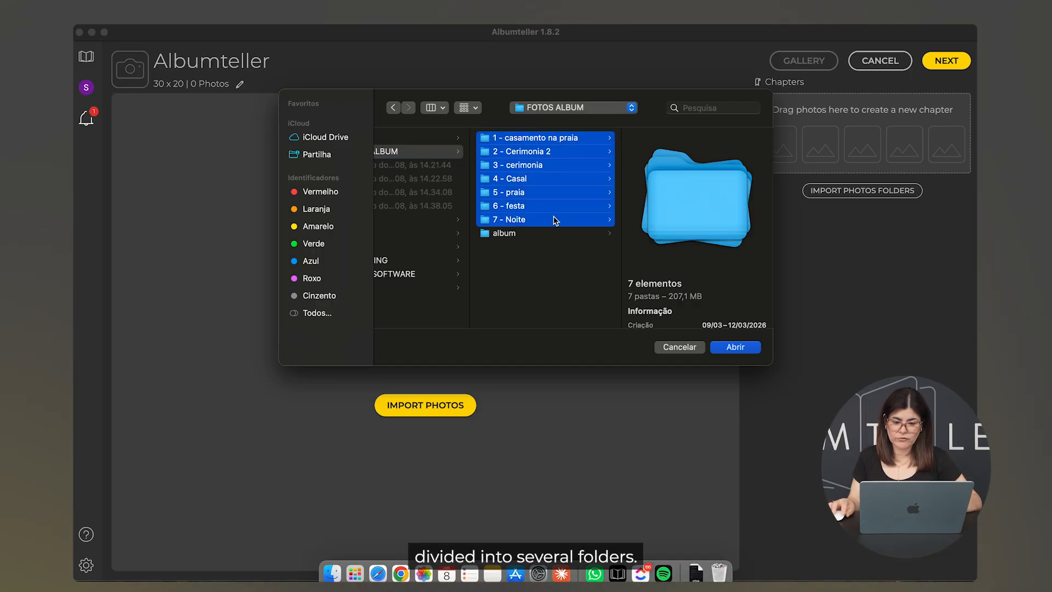
{"action": "left_click", "coordinate": [735, 347]}
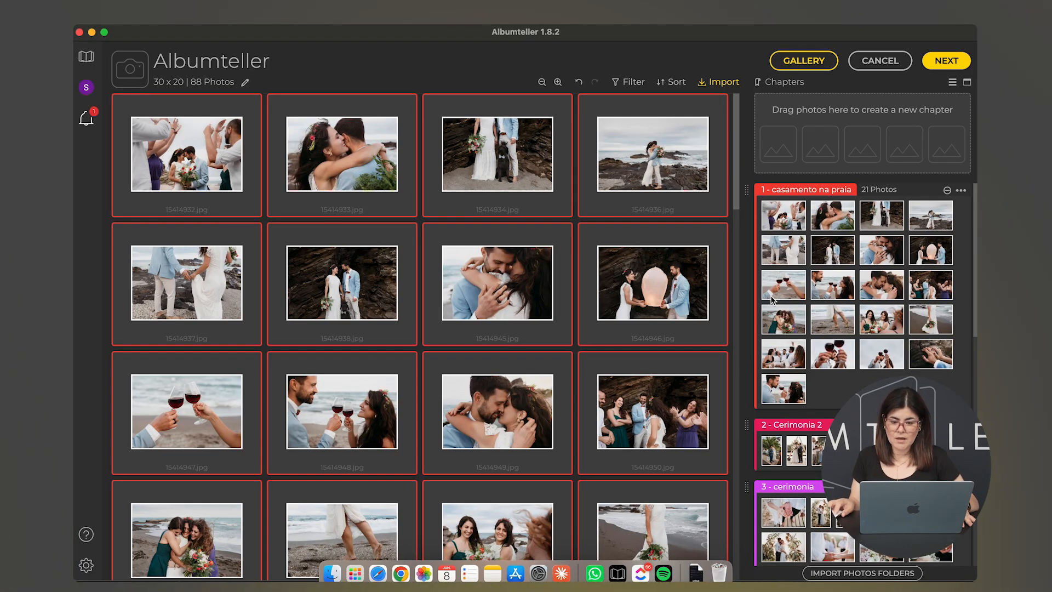
{"action": "scroll", "coordinate": [781, 298], "scroll_direction": "down", "scroll_amount": 5}
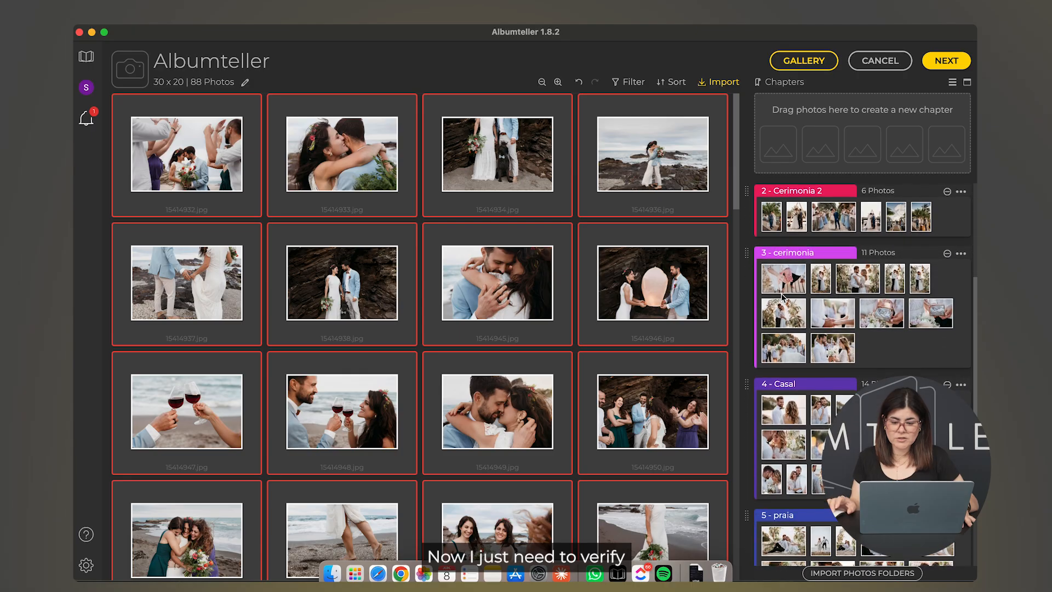
{"action": "scroll", "coordinate": [781, 297], "scroll_direction": "down", "scroll_amount": 8}
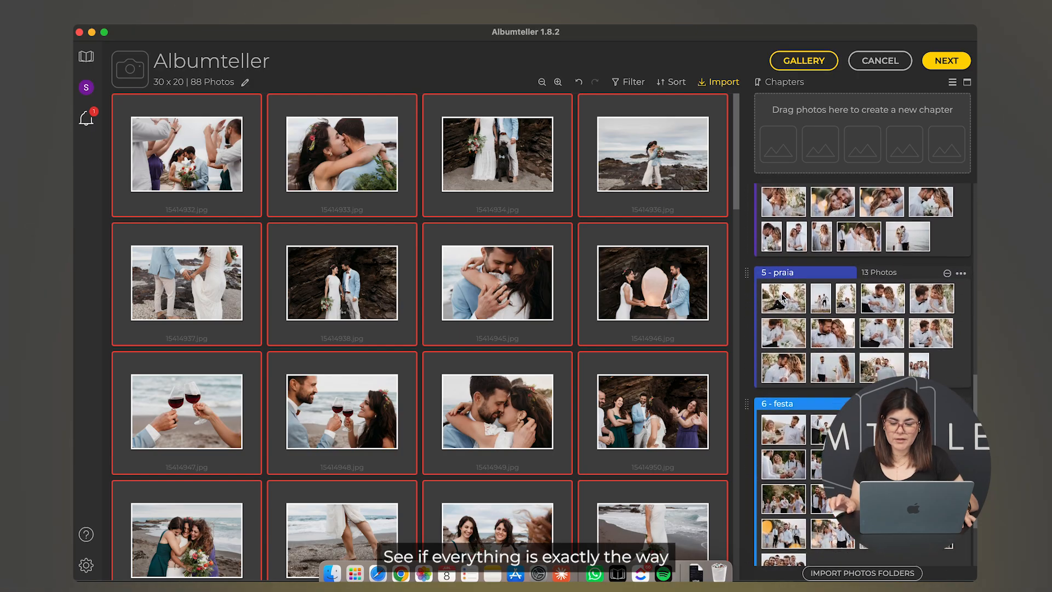
{"action": "scroll", "coordinate": [782, 298], "scroll_direction": "down", "scroll_amount": 4}
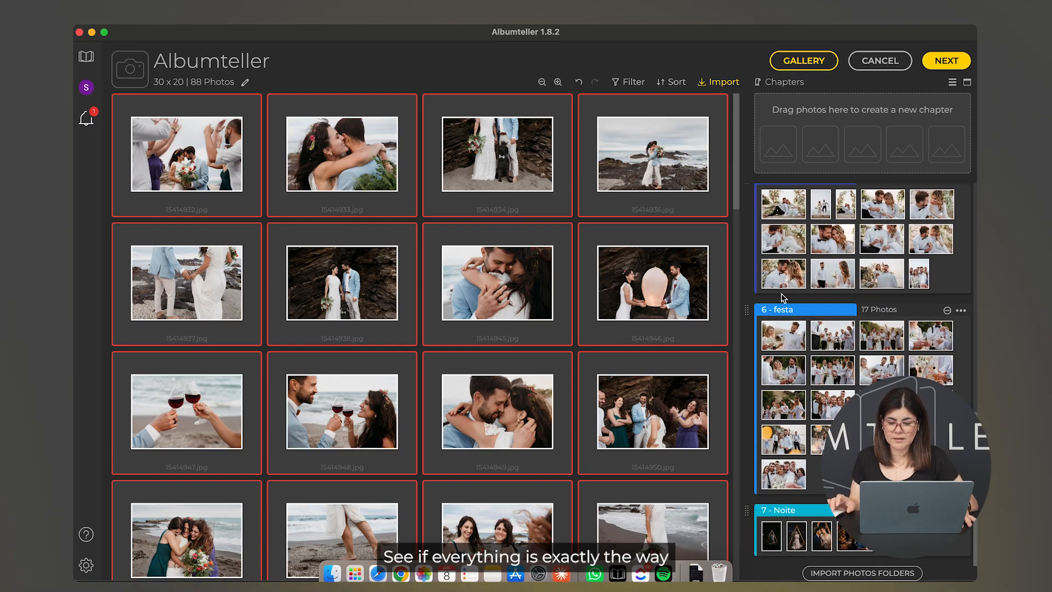
{"action": "scroll", "coordinate": [781, 298], "scroll_direction": "up", "scroll_amount": 15}
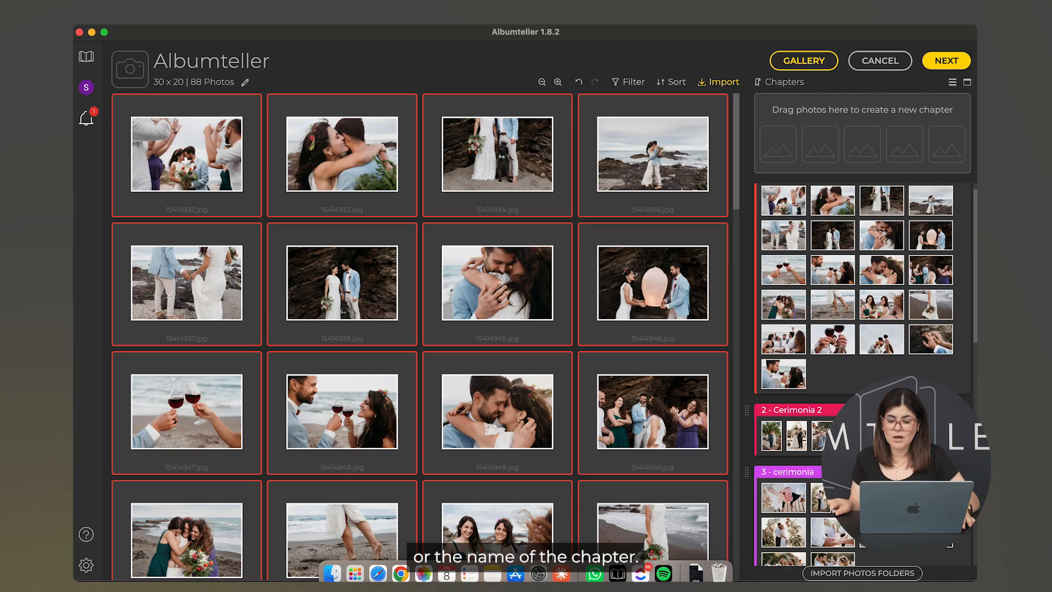
{"action": "scroll", "coordinate": [907, 324], "scroll_direction": "down", "scroll_amount": 15}
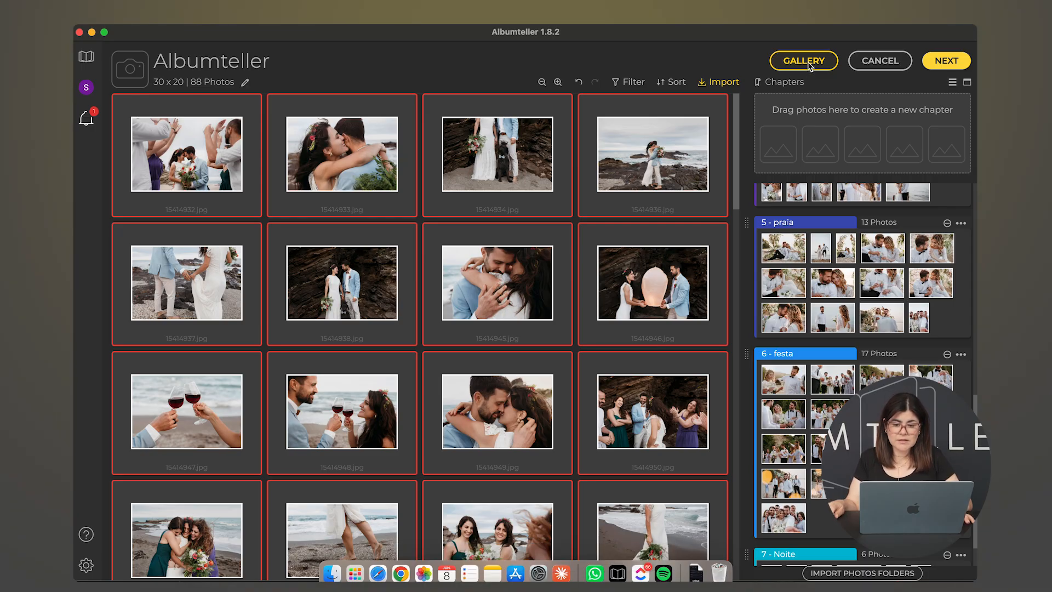
Step: Set up the gallery with 15414932.jpg from '1 - casamento na praia' as its cover photo
{"action": "left_click", "coordinate": [803, 61]}
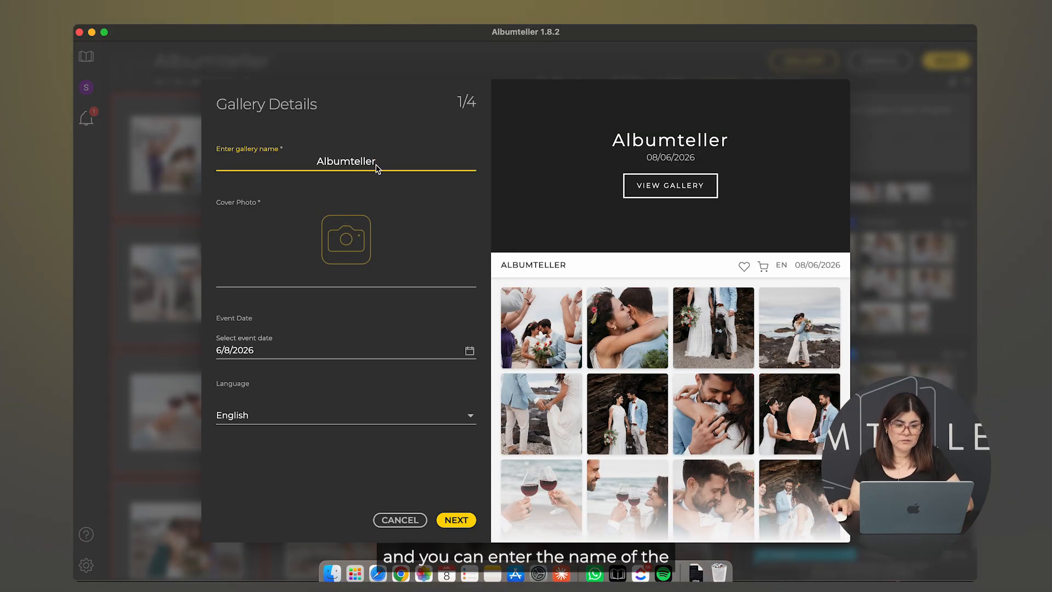
{"action": "left_click", "coordinate": [343, 243]}
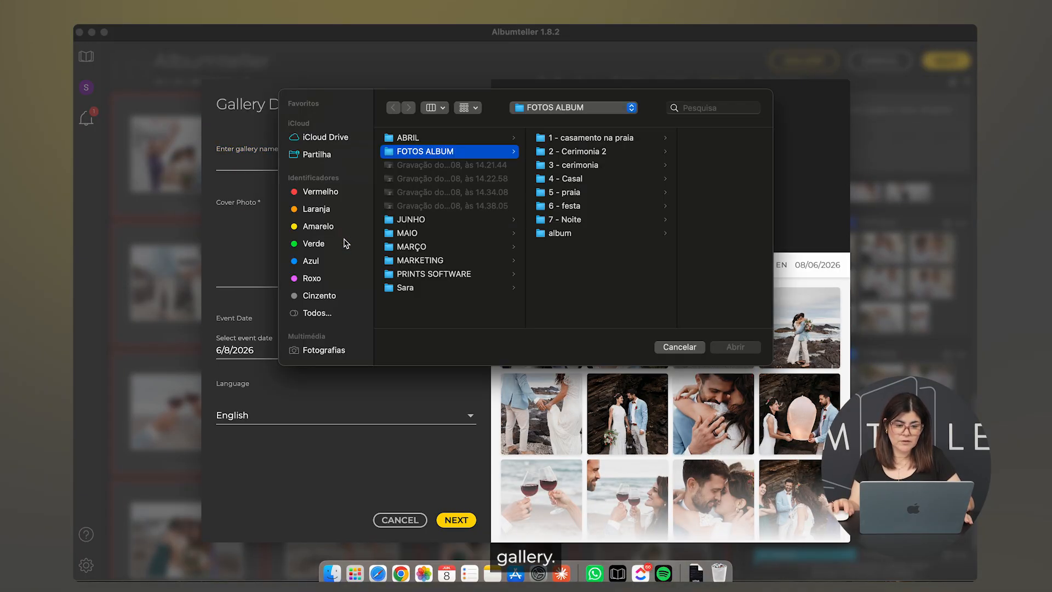
{"action": "left_click", "coordinate": [584, 141]}
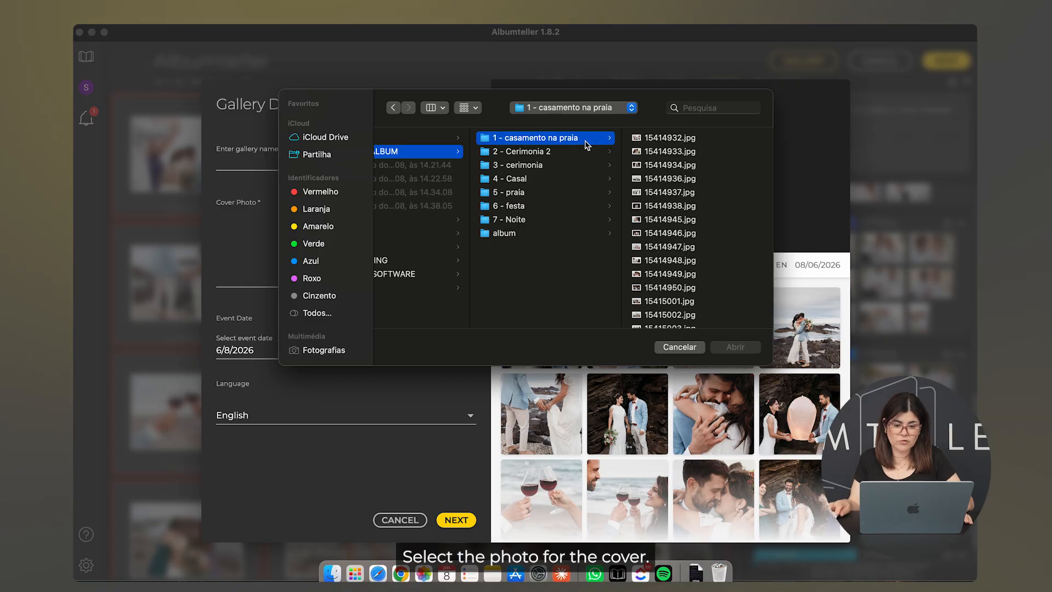
{"action": "key", "text": "Right"}
{"action": "left_click", "coordinate": [733, 348]}
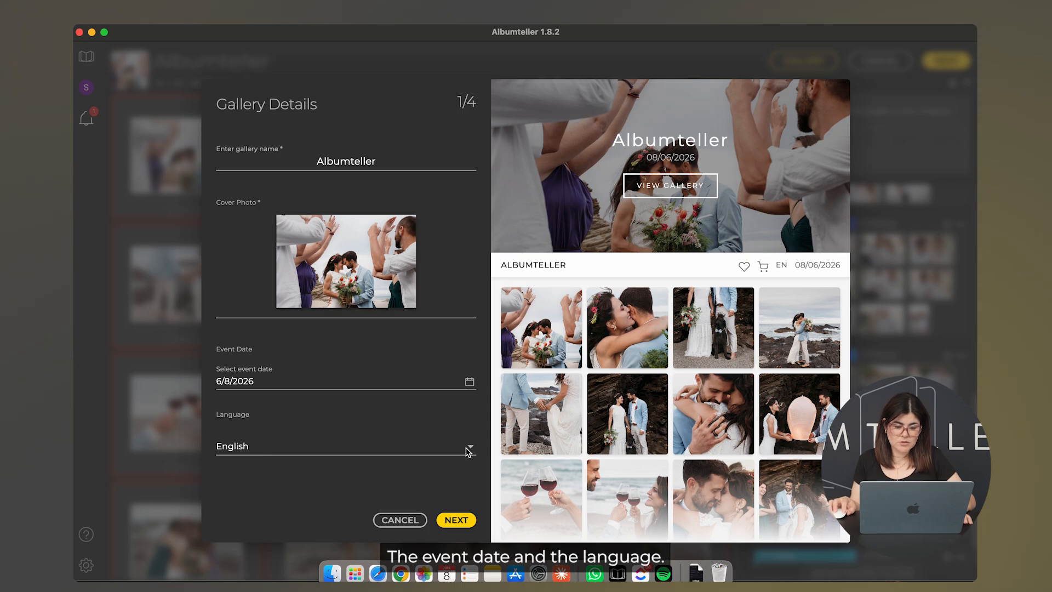
{"action": "left_click", "coordinate": [454, 521]}
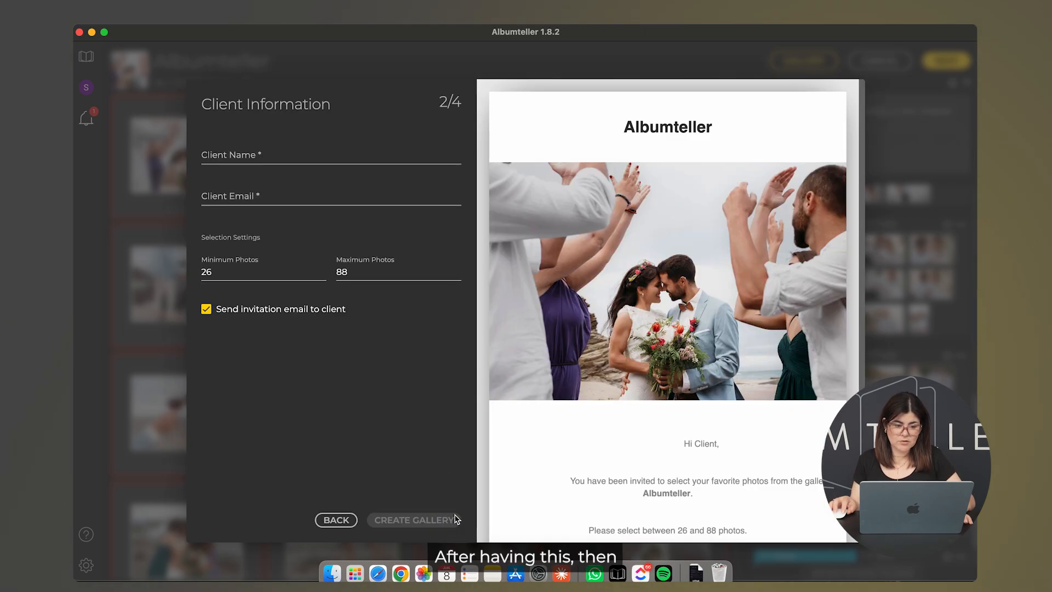
Step: Fill in the client's name and e-mail address
{"action": "left_click", "coordinate": [305, 158]}
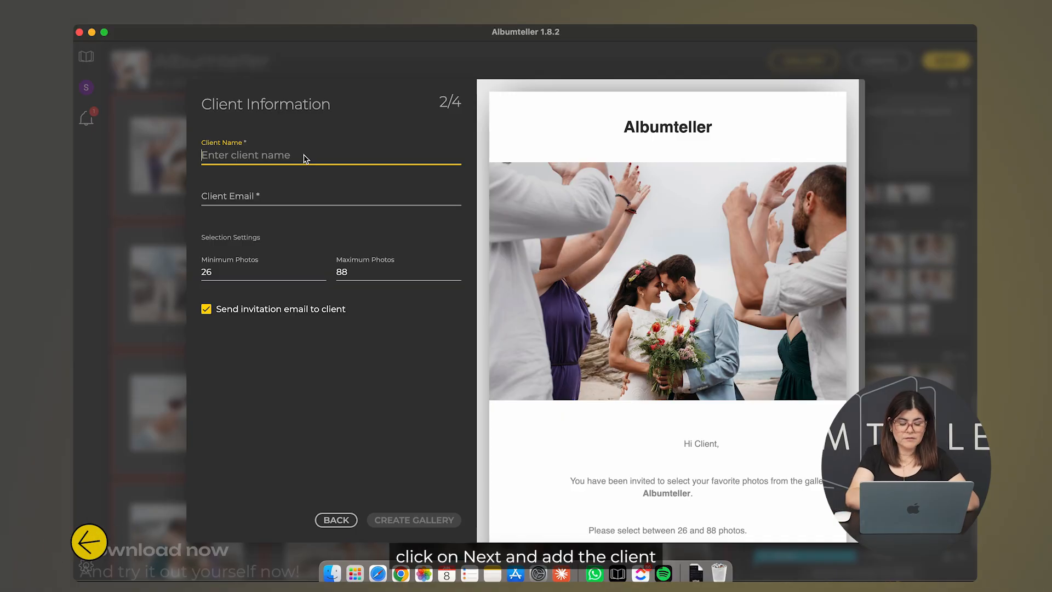
{"action": "type", "text": "Sara"}
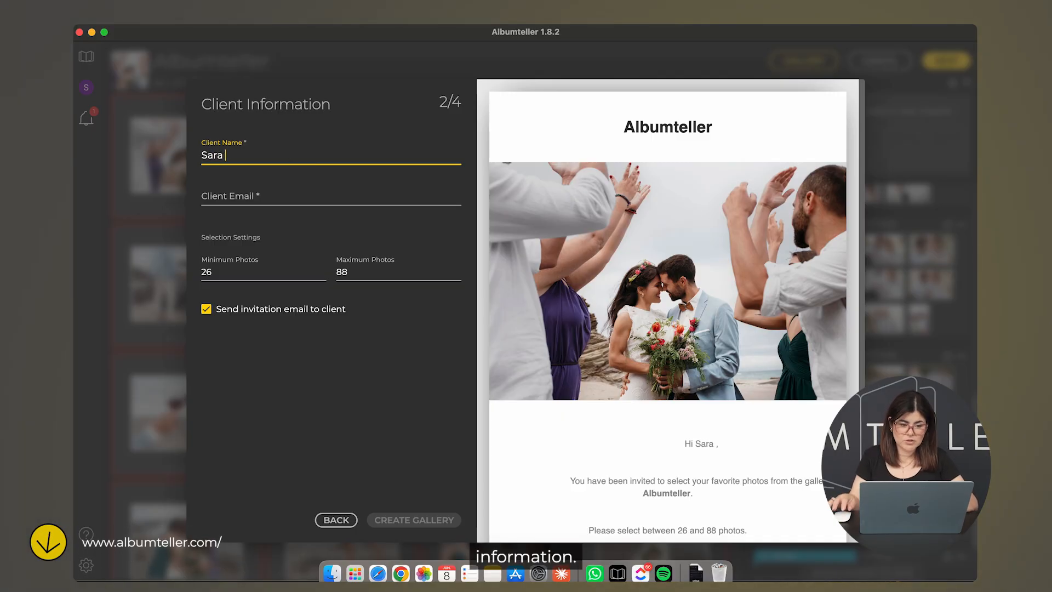
{"action": "left_click", "coordinate": [275, 204]}
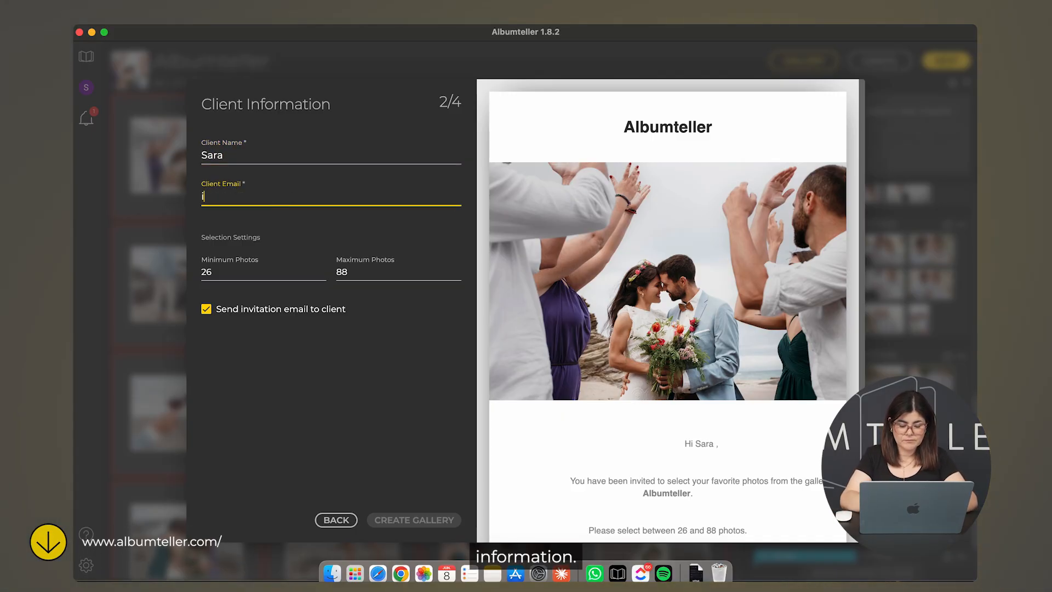
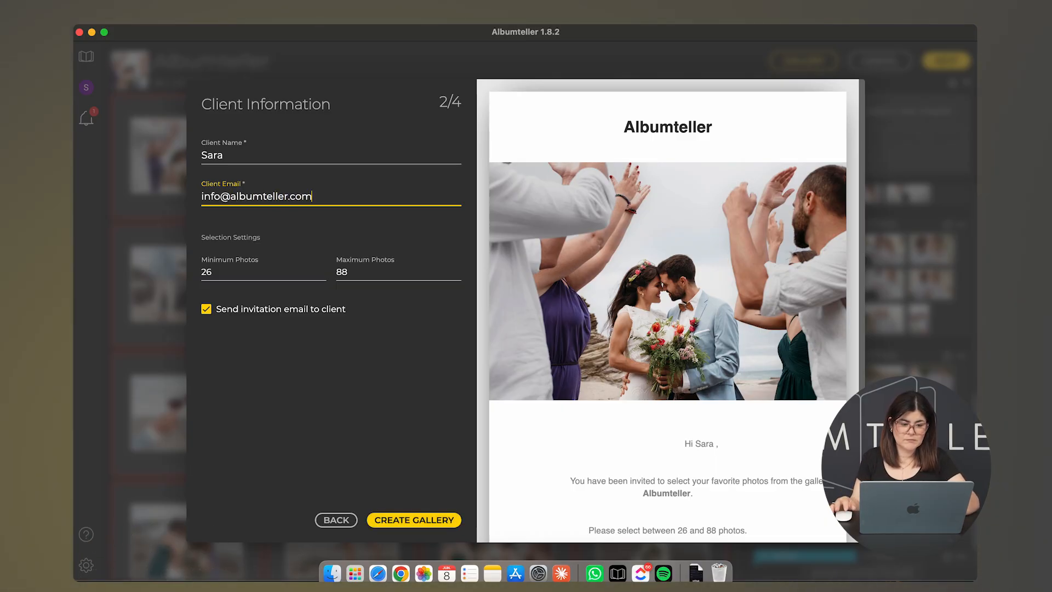
Step: Change the minimum photos from 26 to 20 and clear the maximum of 88
{"action": "left_click", "coordinate": [220, 275]}
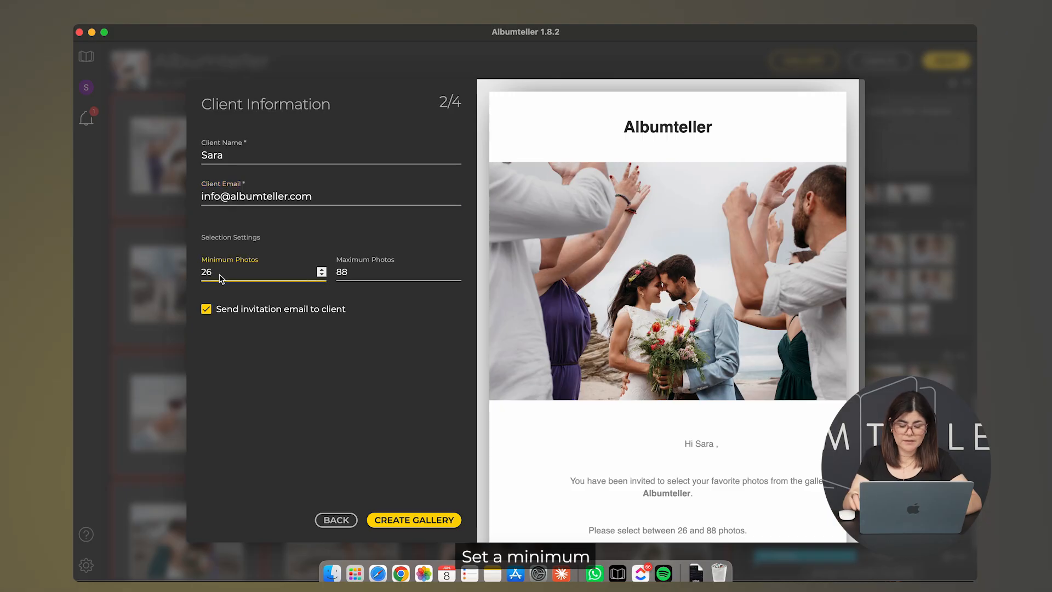
{"action": "key", "text": "BackSpace"}
{"action": "key", "text": "BackSpace"}
{"action": "type", "text": "20"}
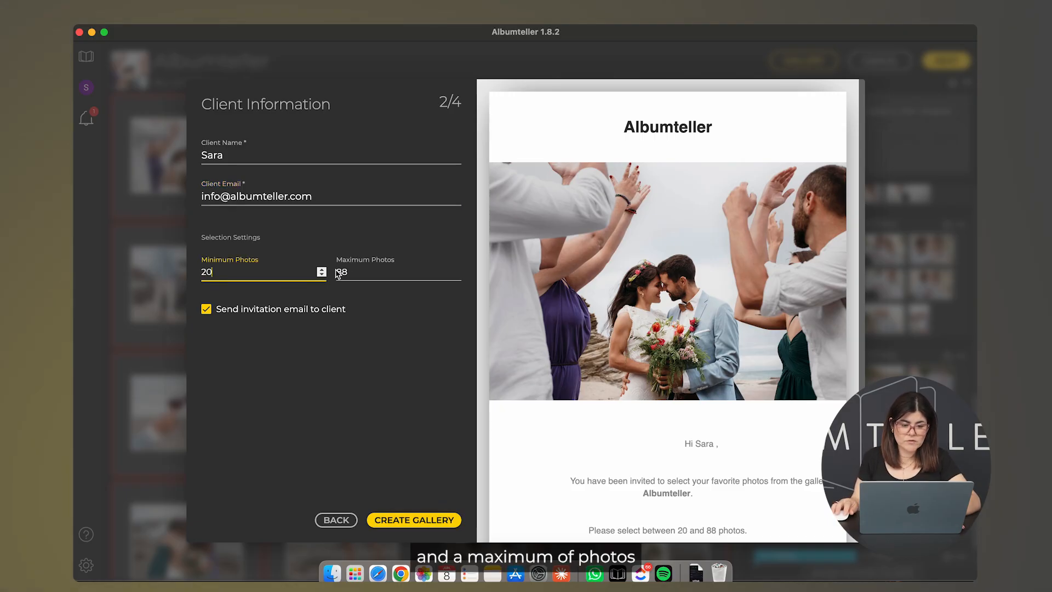
{"action": "left_click_drag", "start_coordinate": [351, 275], "coordinate": [335, 276]}
{"action": "type", "text": "49"}
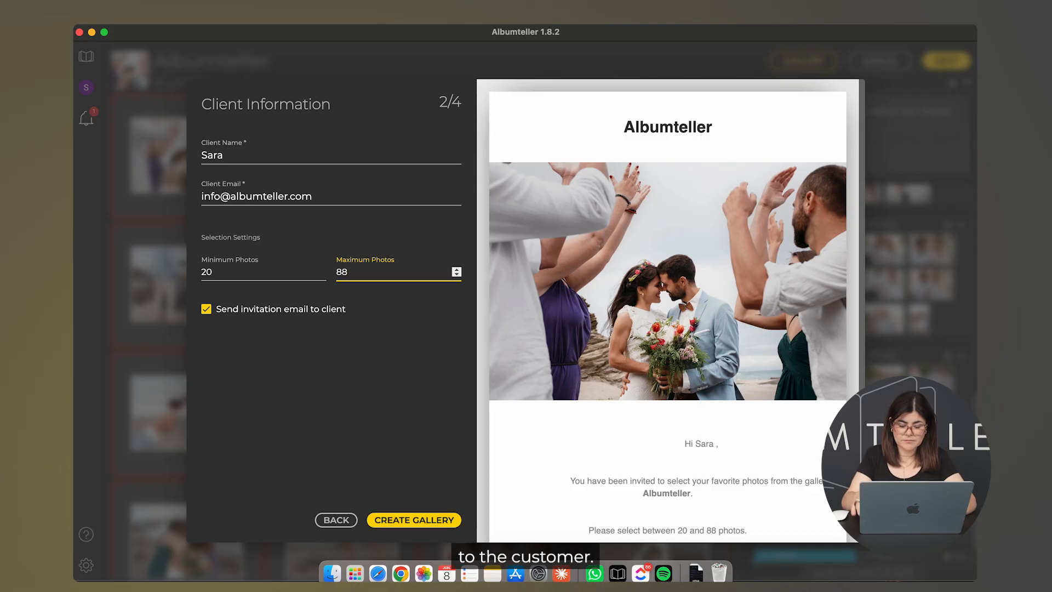
{"action": "key", "text": "BackSpace"}
{"action": "key", "text": "BackSpace"}
Step: Set the maximum photos to 40 and create the client selection gallery
{"action": "type", "text": "40"}
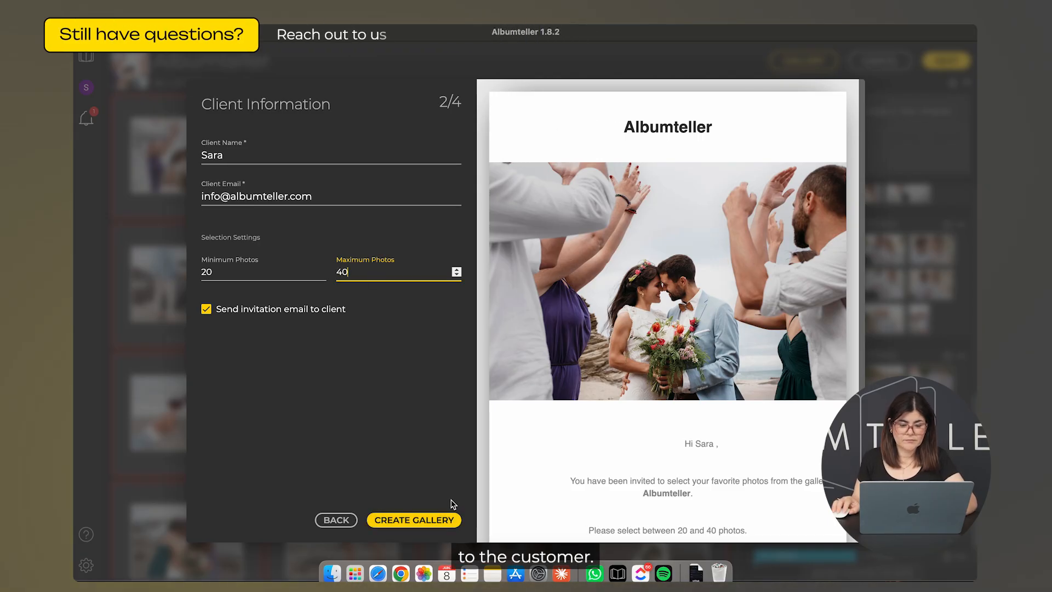
{"action": "left_click", "coordinate": [431, 520]}
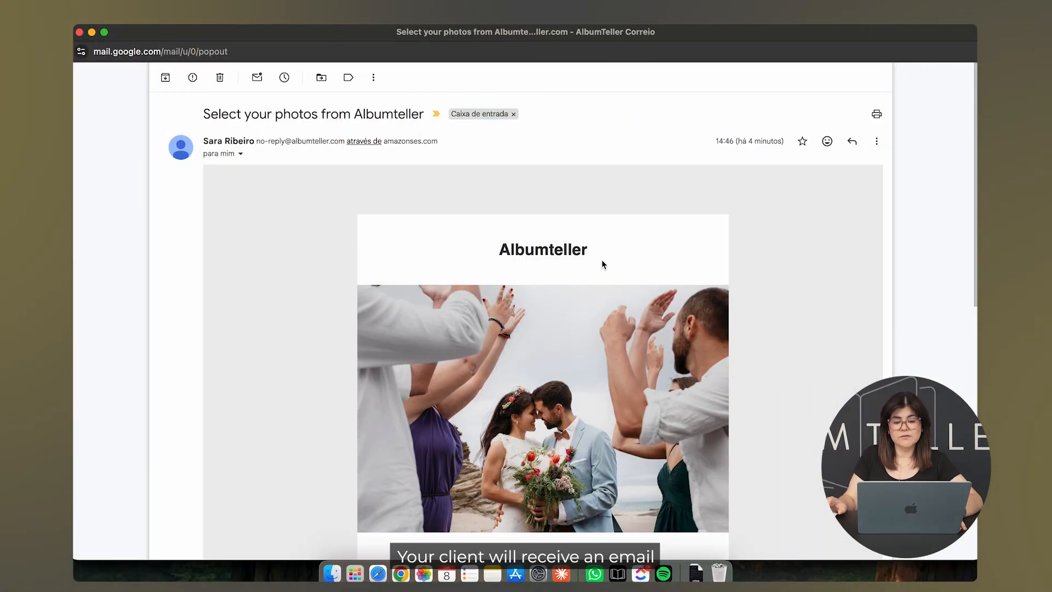
Step: Follow the invitation e-mail's Select Photos link to the album selection page
{"action": "scroll", "coordinate": [601, 265], "scroll_direction": "down", "scroll_amount": 6}
{"action": "scroll", "coordinate": [602, 265], "scroll_direction": "down", "scroll_amount": 1}
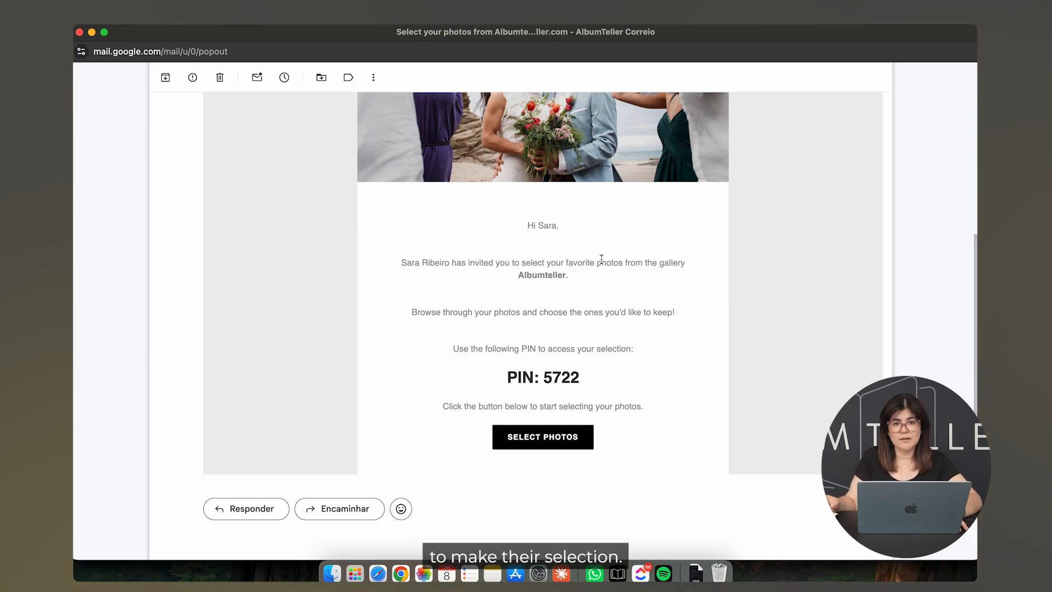
{"action": "scroll", "coordinate": [601, 259], "scroll_direction": "down", "scroll_amount": 5}
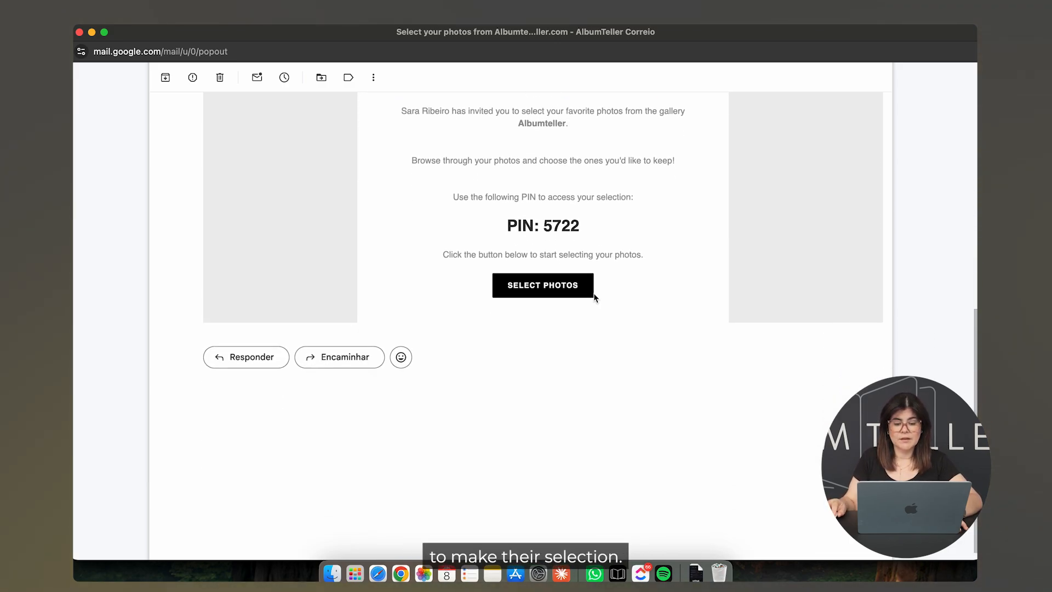
{"action": "left_click", "coordinate": [554, 288]}
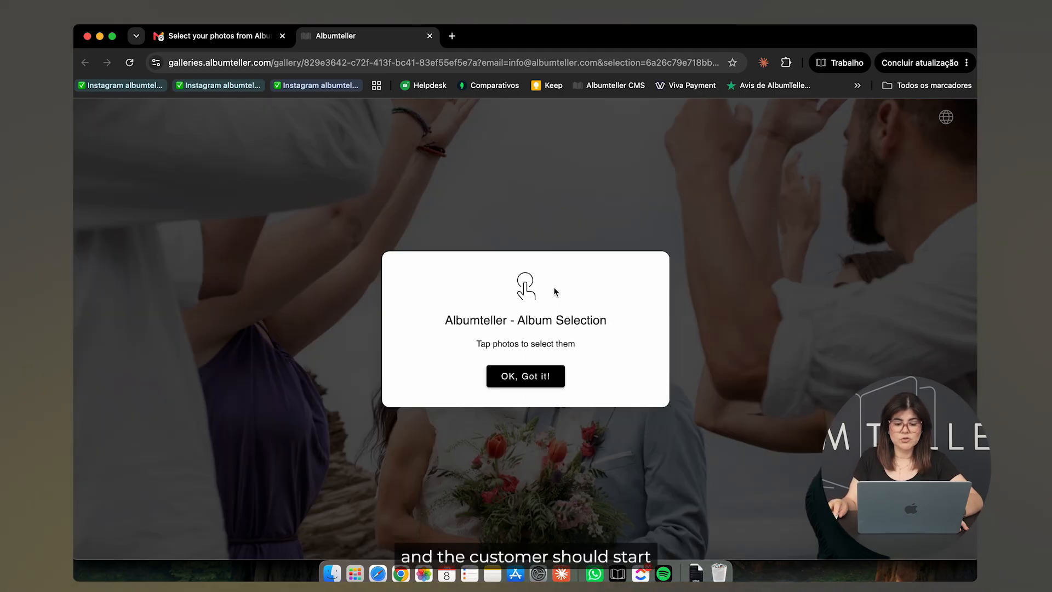
Step: Dismiss the welcome message and select the couple's beach, rocks, lantern and dog photos
{"action": "left_click", "coordinate": [538, 380]}
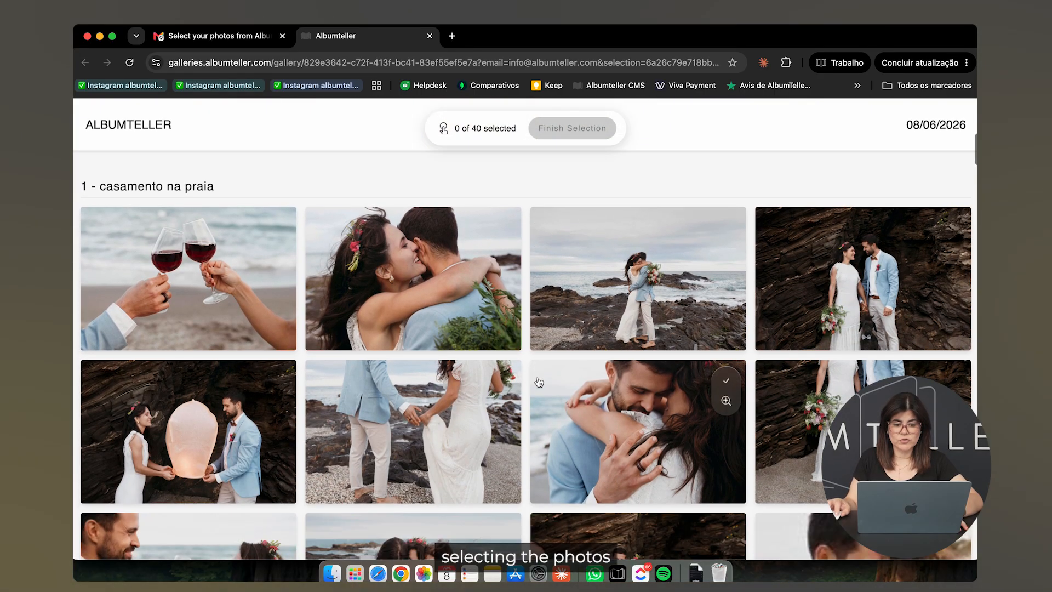
{"action": "mouse_move", "coordinate": [508, 253]}
{"action": "left_click", "coordinate": [499, 229]}
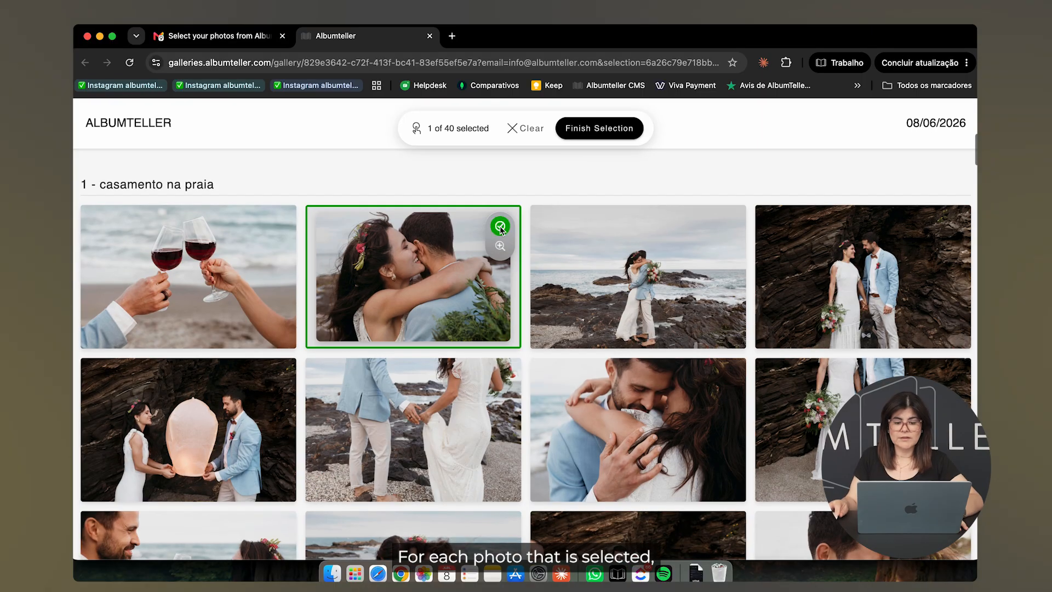
{"action": "mouse_move", "coordinate": [681, 234]}
{"action": "left_click", "coordinate": [725, 229]}
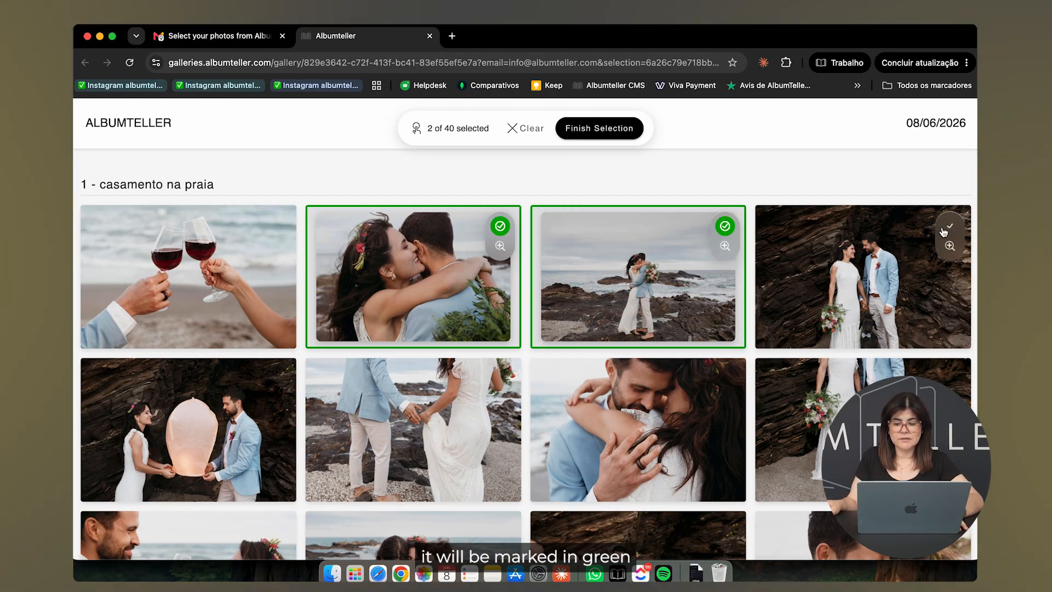
{"action": "left_click", "coordinate": [949, 226]}
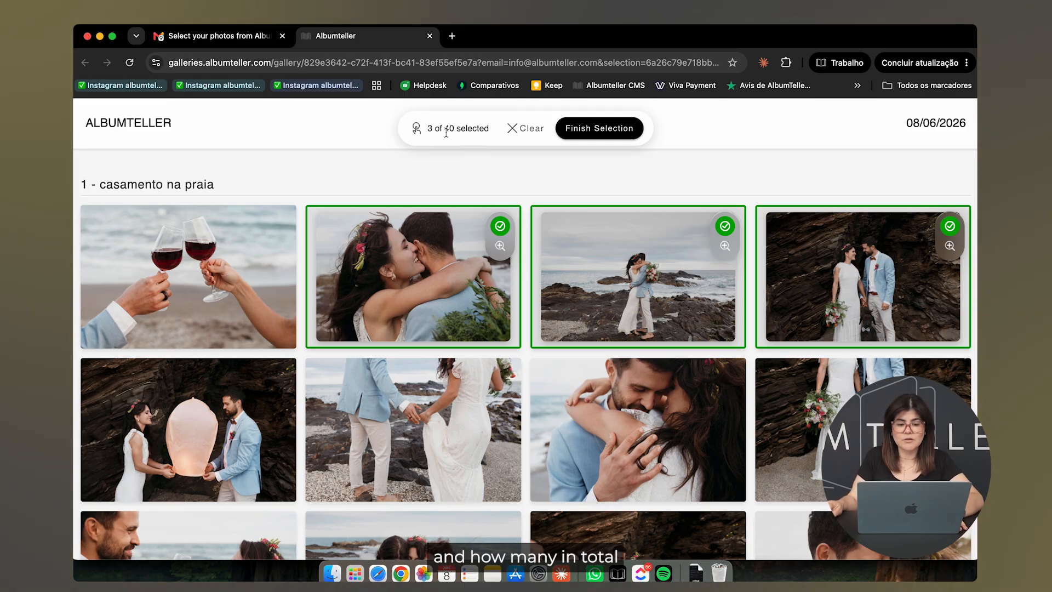
{"action": "scroll", "coordinate": [472, 292], "scroll_direction": "down", "scroll_amount": 3}
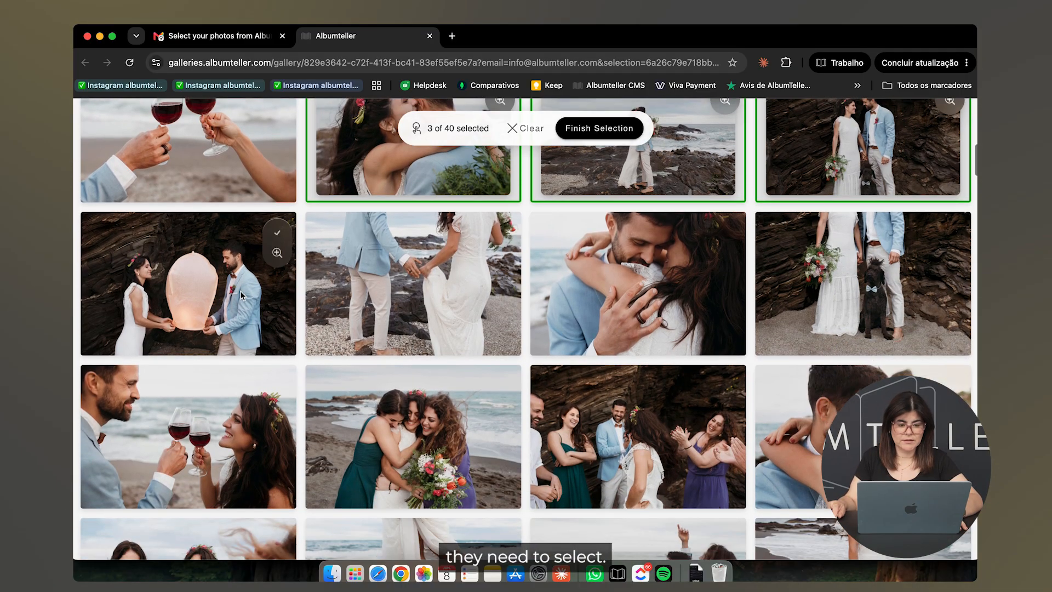
{"action": "left_click", "coordinate": [275, 233]}
{"action": "left_click", "coordinate": [500, 233]}
{"action": "left_click", "coordinate": [669, 288]}
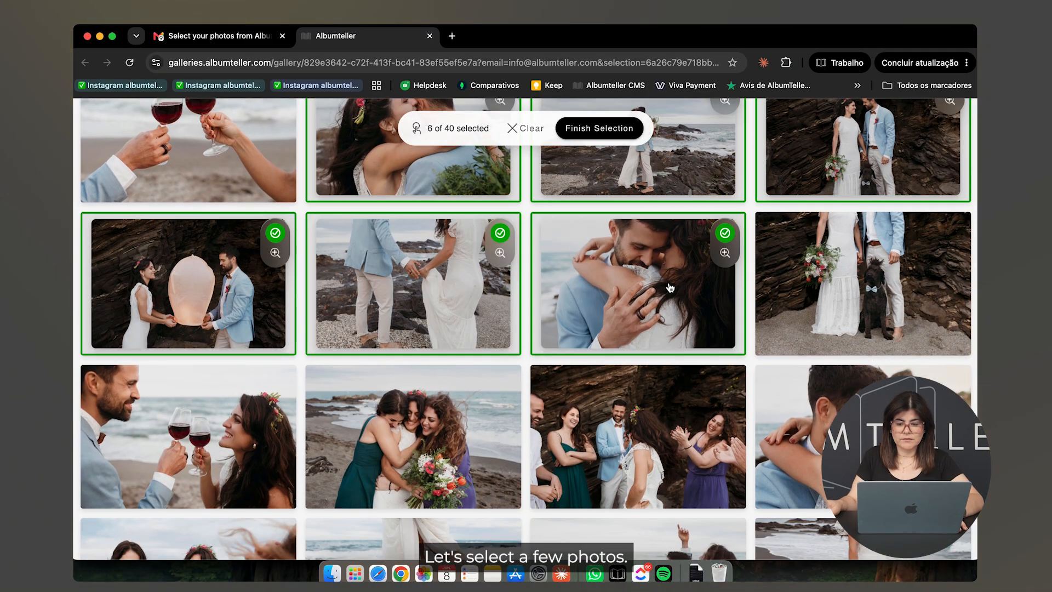
{"action": "left_click", "coordinate": [874, 300]}
Step: Select the bridesmaid, group and Cerimonia 2 photos until 40 of 40 are chosen
{"action": "scroll", "coordinate": [474, 357], "scroll_direction": "down", "scroll_amount": 1}
{"action": "scroll", "coordinate": [473, 357], "scroll_direction": "down", "scroll_amount": 3}
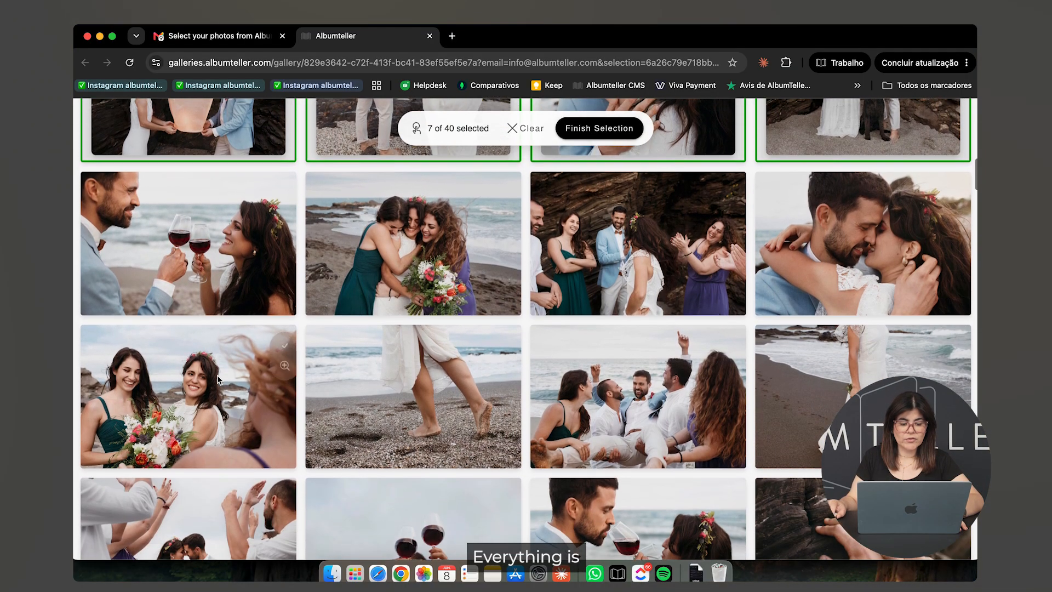
{"action": "left_click", "coordinate": [198, 383]}
{"action": "left_click", "coordinate": [419, 357]}
{"action": "left_click", "coordinate": [424, 249]}
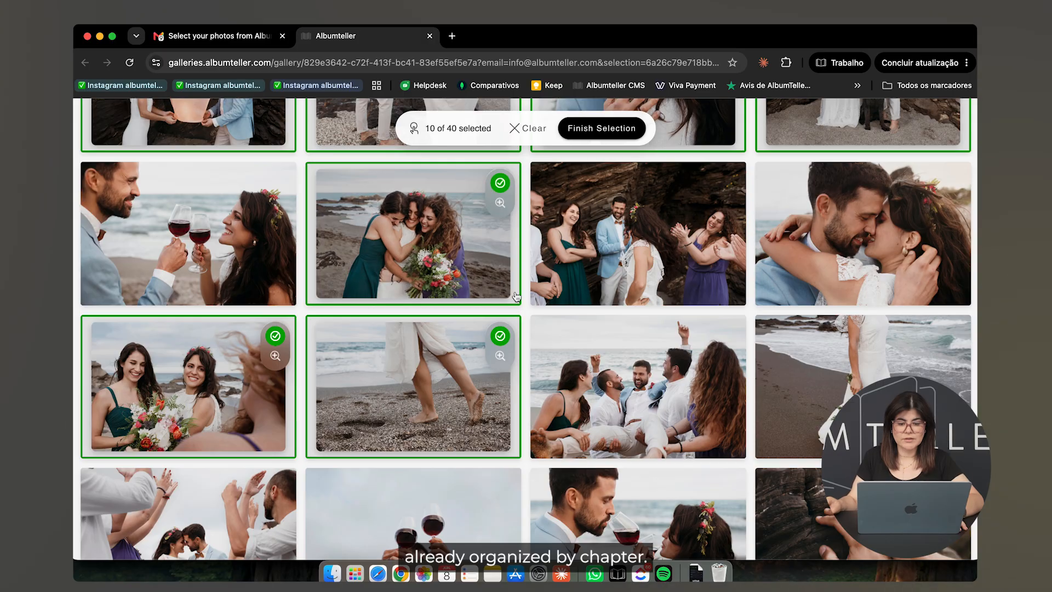
{"action": "left_click", "coordinate": [543, 301]}
{"action": "scroll", "coordinate": [621, 255], "scroll_direction": "down", "scroll_amount": 2}
{"action": "scroll", "coordinate": [620, 256], "scroll_direction": "down", "scroll_amount": 10}
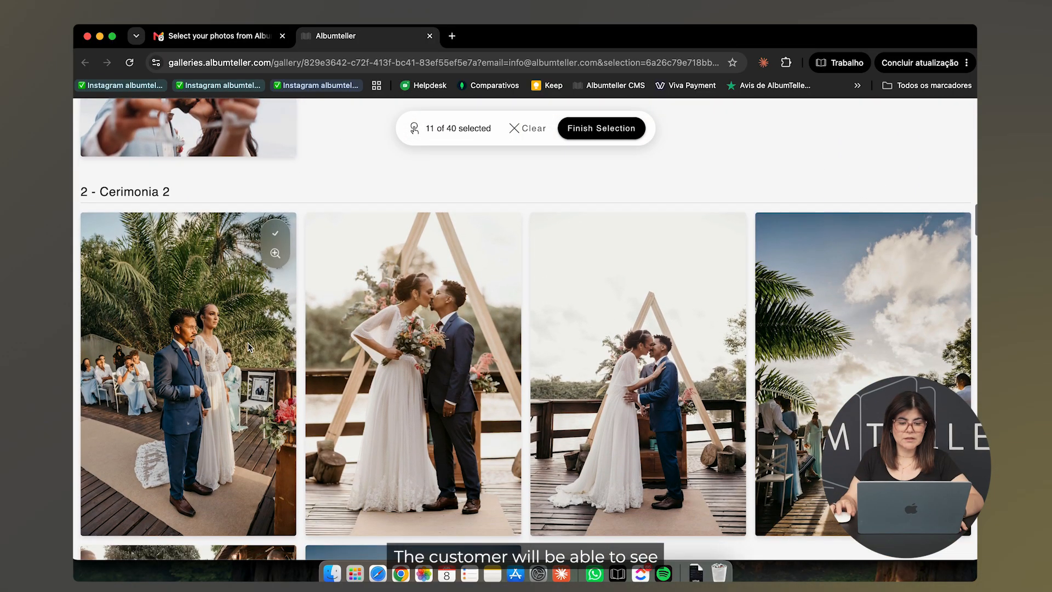
{"action": "left_click", "coordinate": [249, 346]}
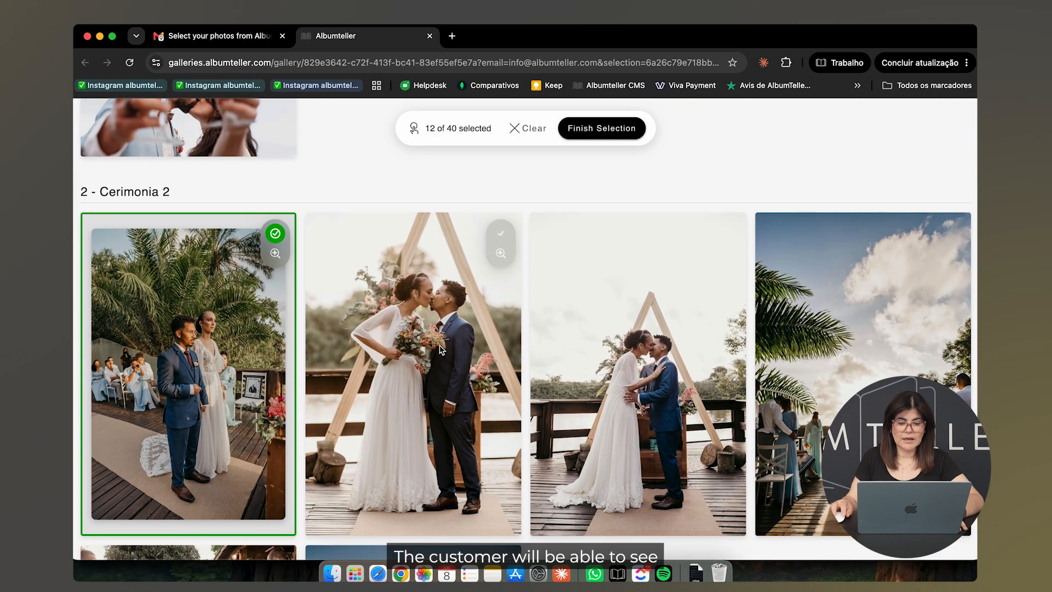
{"action": "left_click", "coordinate": [639, 347]}
{"action": "left_click", "coordinate": [814, 338]}
{"action": "scroll", "coordinate": [813, 339], "scroll_direction": "down", "scroll_amount": 2}
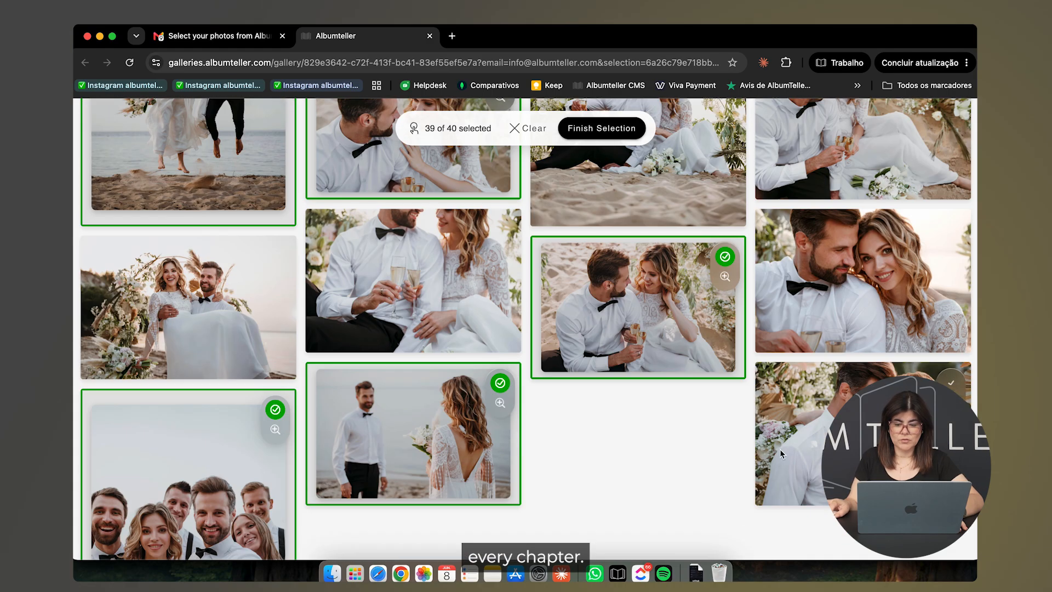
{"action": "left_click", "coordinate": [781, 448]}
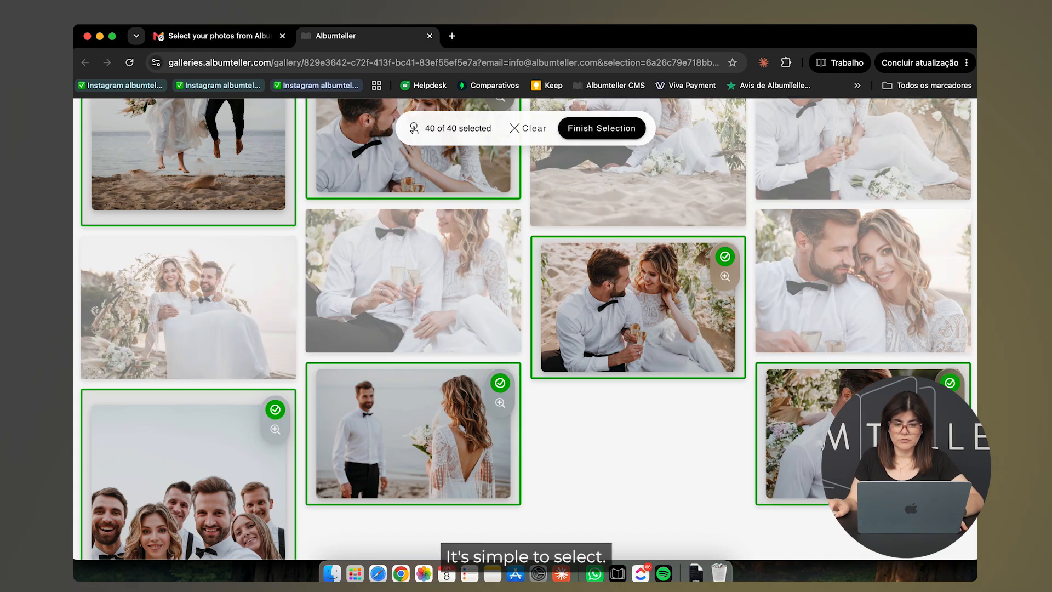
Step: Review the 40 selected photos, confirm the selection and acknowledge Selection Complete
{"action": "left_click", "coordinate": [578, 129]}
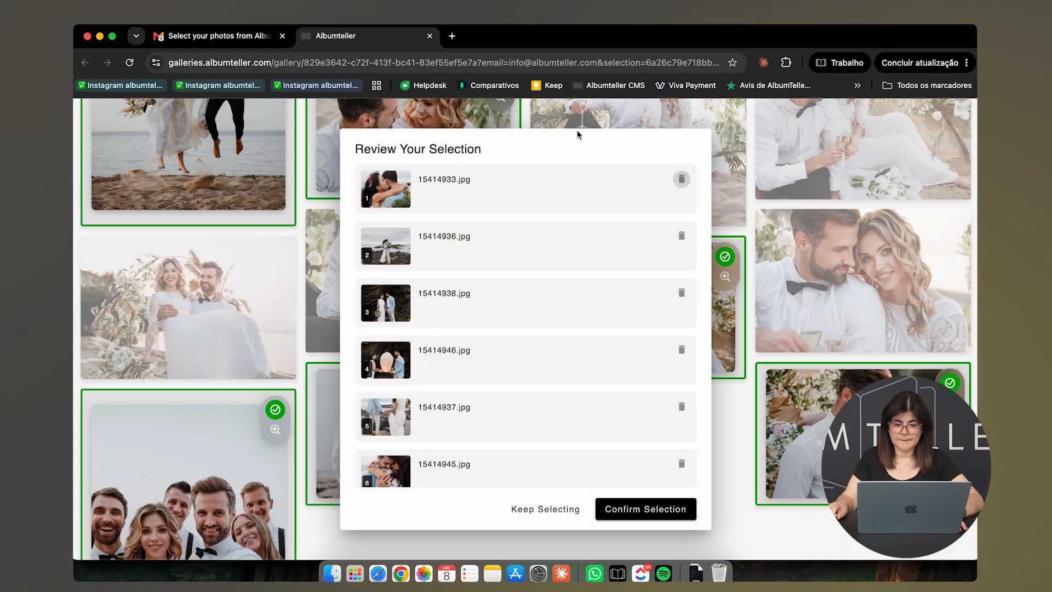
{"action": "scroll", "coordinate": [570, 192], "scroll_direction": "down", "scroll_amount": 7}
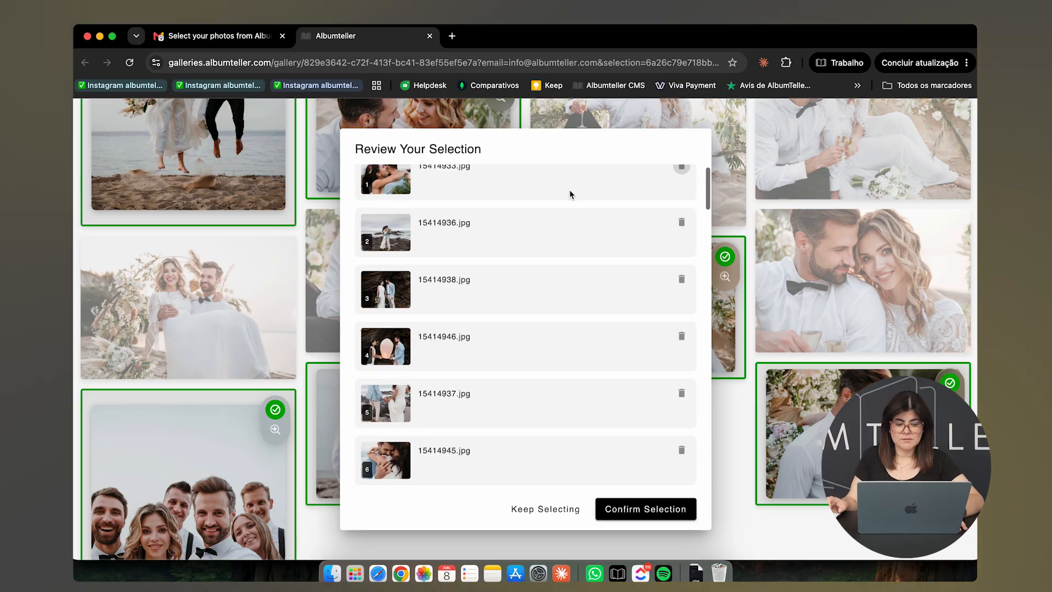
{"action": "scroll", "coordinate": [570, 192], "scroll_direction": "down", "scroll_amount": 20}
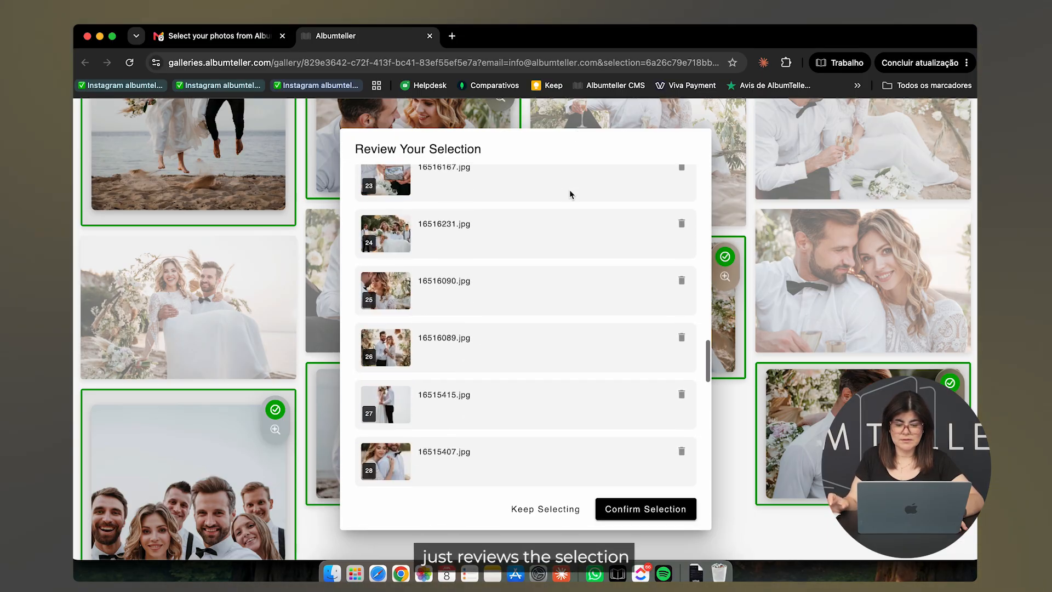
{"action": "left_click", "coordinate": [660, 508]}
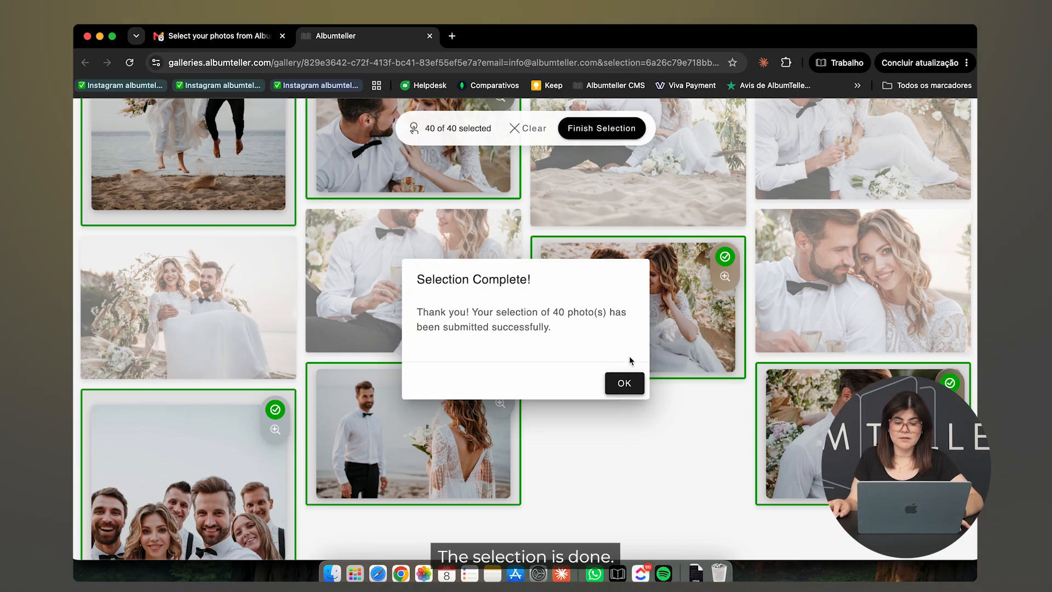
{"action": "left_click", "coordinate": [626, 385]}
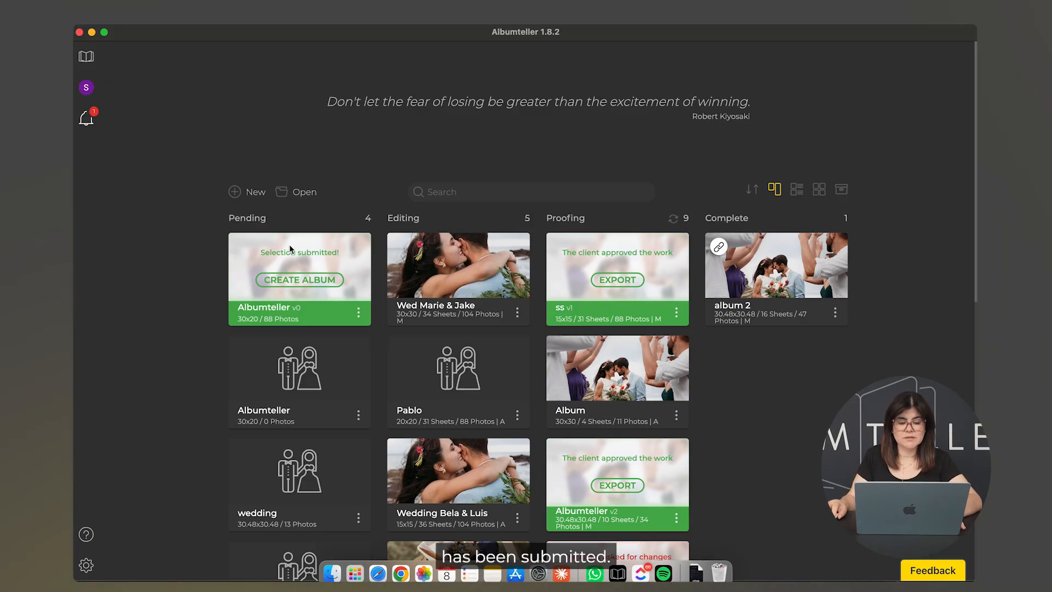
Step: Start an album from the Albumteller project's submitted 40-photo selection
{"action": "left_click", "coordinate": [327, 282]}
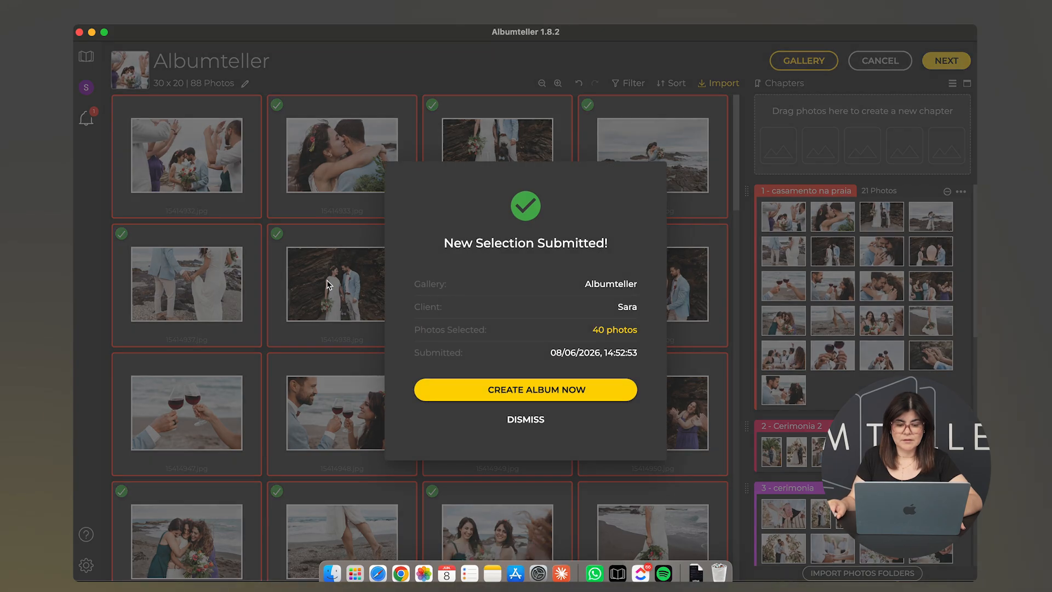
Step: Begin building the album now from the client's 40-photo selection
{"action": "left_click", "coordinate": [549, 395]}
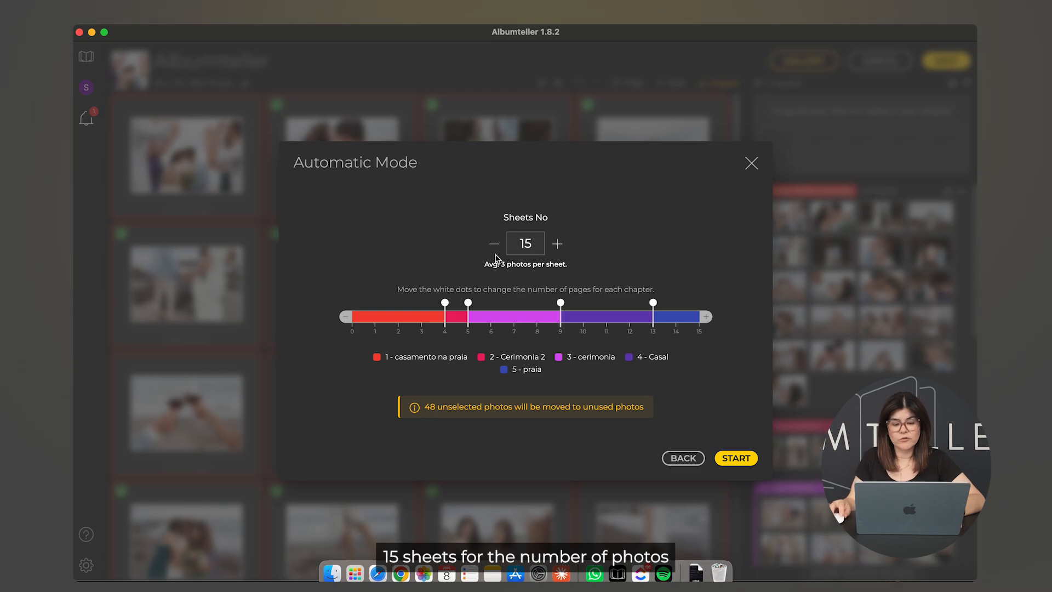
{"action": "left_click", "coordinate": [558, 245]}
{"action": "left_click", "coordinate": [557, 245]}
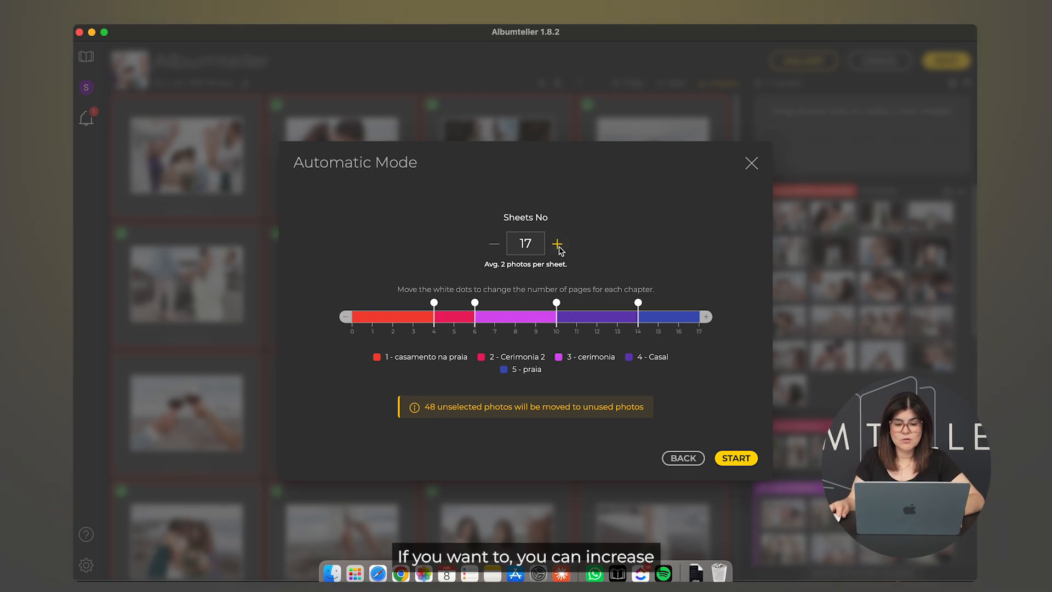
{"action": "left_click", "coordinate": [495, 245]}
{"action": "left_click", "coordinate": [494, 245]}
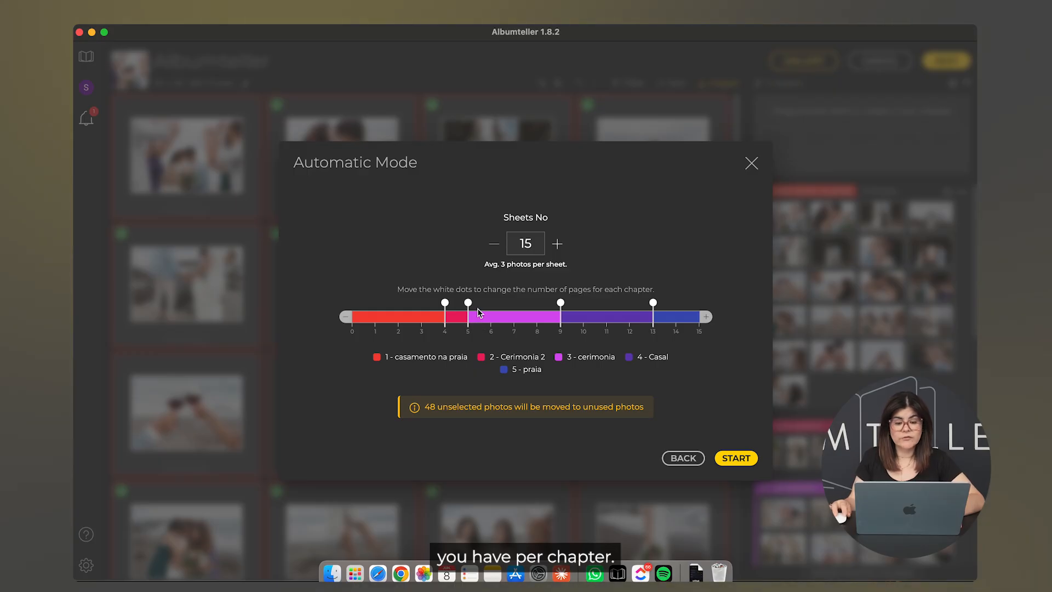
{"action": "mouse_move", "coordinate": [468, 303]}
{"action": "left_mouse_down"}
{"action": "mouse_move", "coordinate": [514, 304]}
{"action": "mouse_move", "coordinate": [470, 306]}
{"action": "left_mouse_up"}
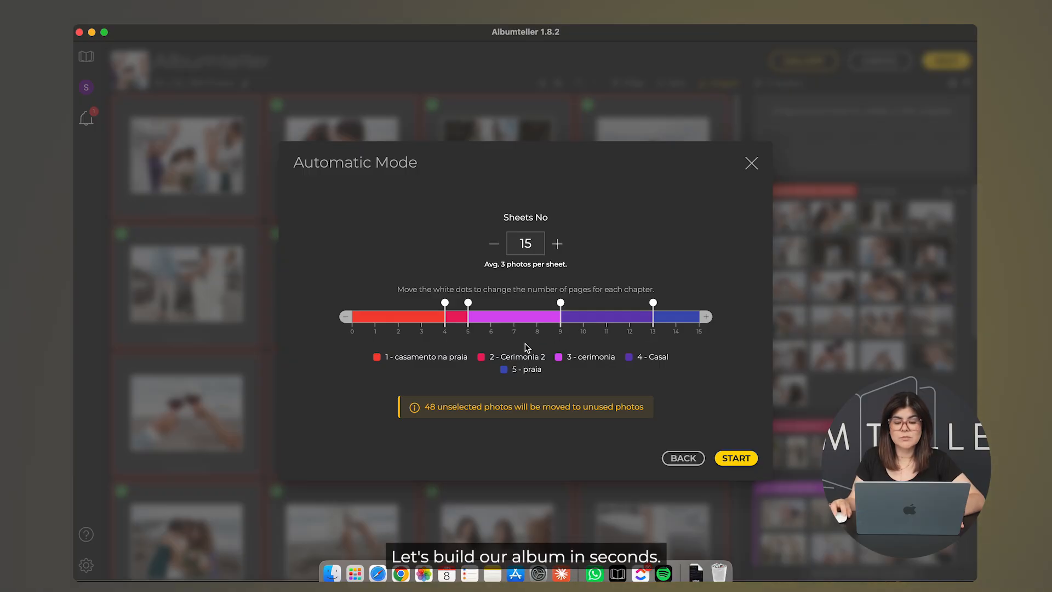
{"action": "mouse_move", "coordinate": [453, 356]}
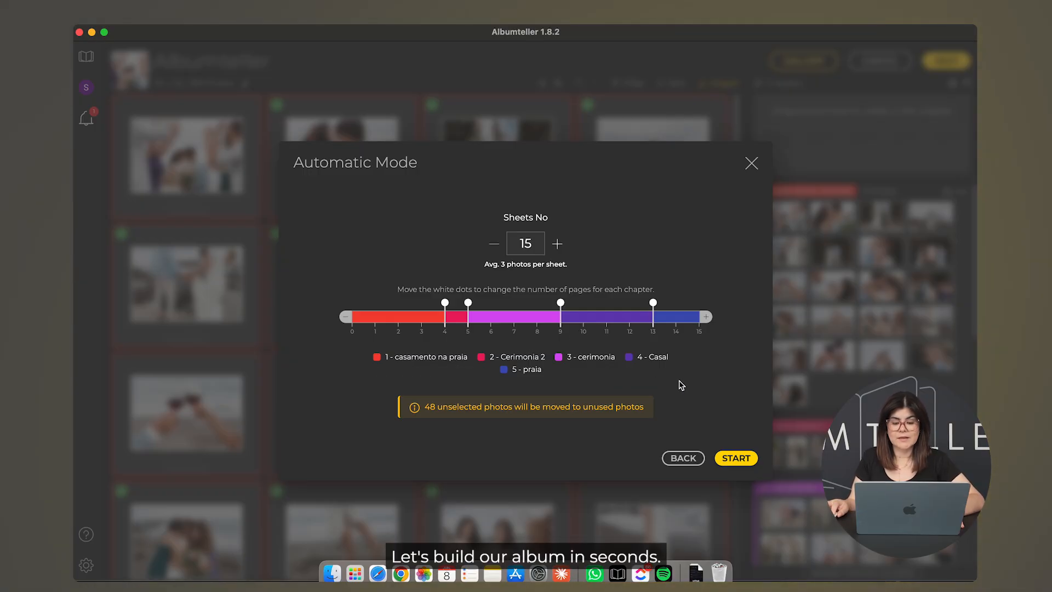
Step: Generate the 30x20 album automatically as 15 sheets holding 48 photos
{"action": "left_click", "coordinate": [734, 459]}
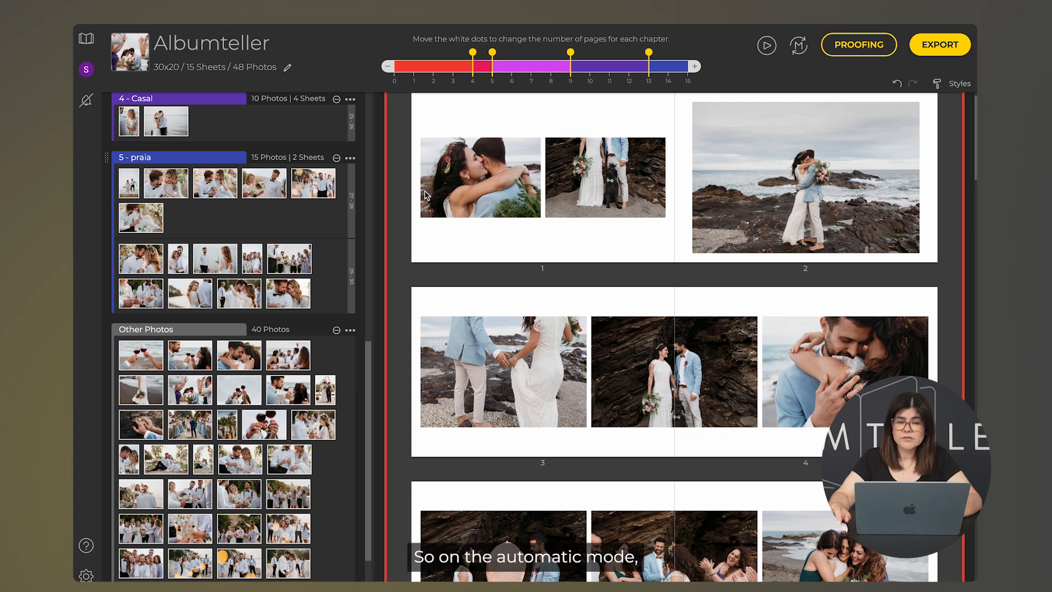
{"action": "scroll", "coordinate": [330, 161], "scroll_direction": "down", "scroll_amount": 2}
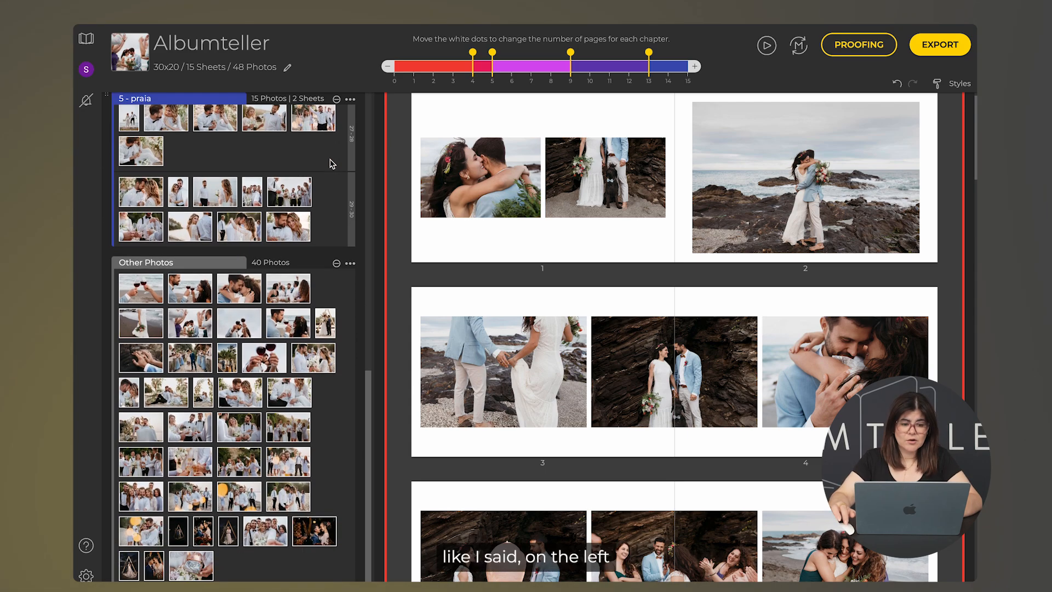
{"action": "scroll", "coordinate": [331, 162], "scroll_direction": "up", "scroll_amount": 15}
{"action": "scroll", "coordinate": [331, 162], "scroll_direction": "up", "scroll_amount": 2}
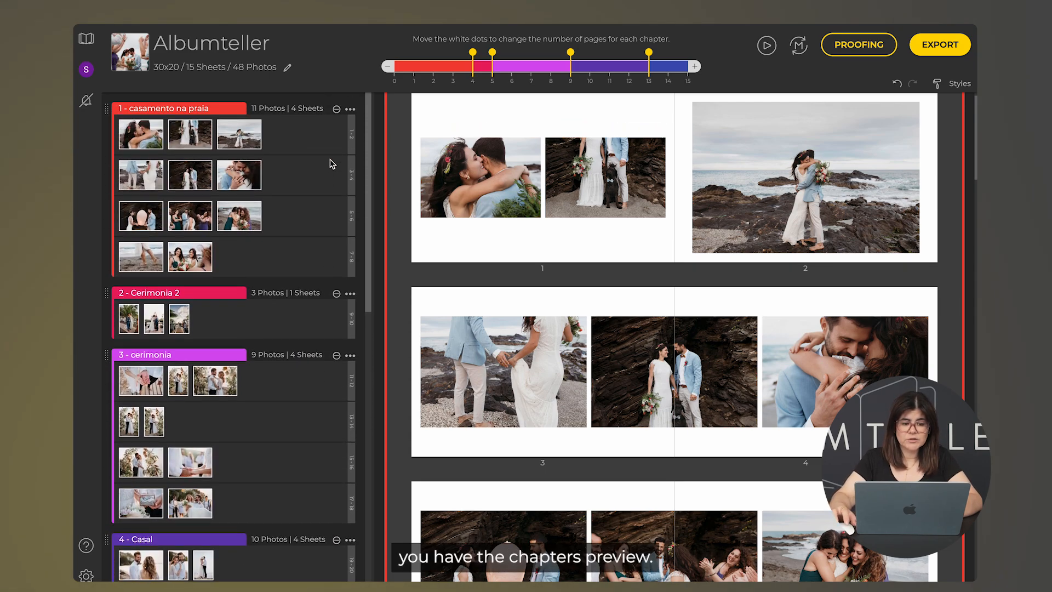
Step: Review the options in chapter 1's '...' menu
{"action": "left_click", "coordinate": [350, 109]}
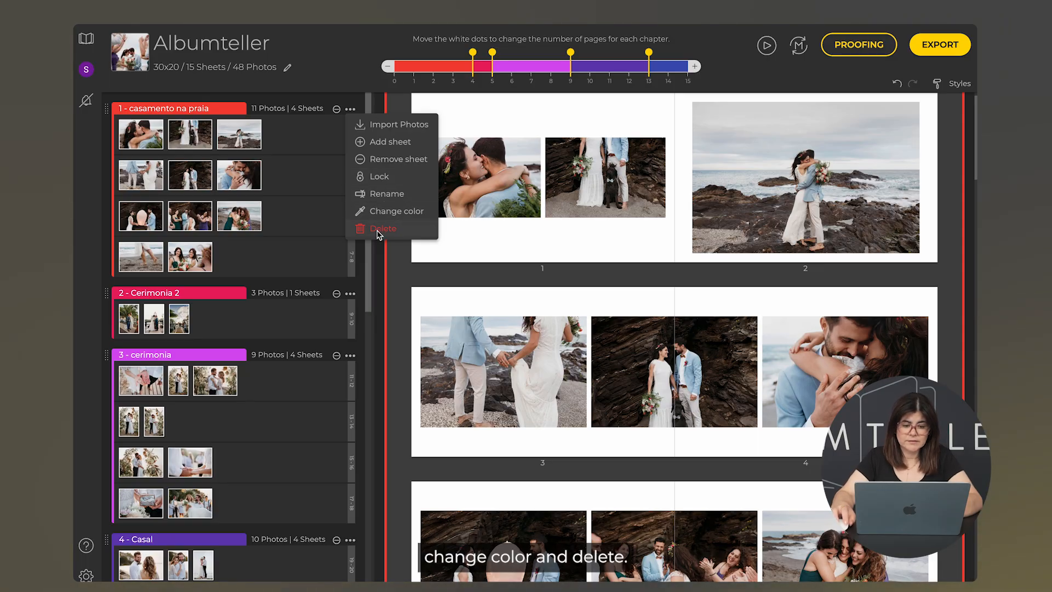
{"action": "scroll", "coordinate": [304, 257], "scroll_direction": "down", "scroll_amount": 4}
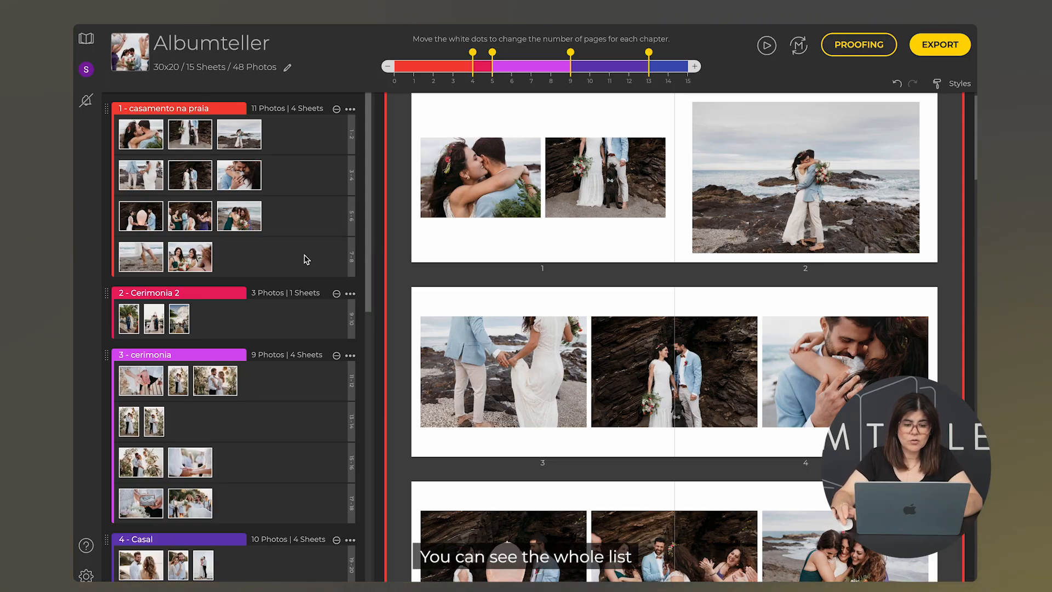
{"action": "scroll", "coordinate": [305, 258], "scroll_direction": "down", "scroll_amount": 8}
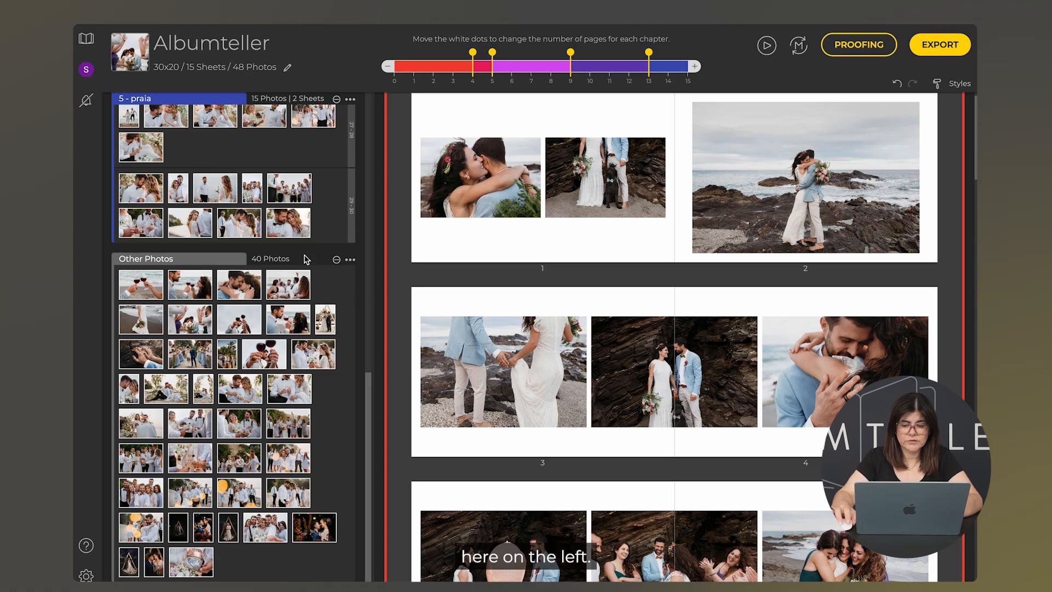
Step: Apply 0,5 cm photo gap, no border and 1 cm sheet padding to all pages, then review the spreads
{"action": "left_click", "coordinate": [960, 86]}
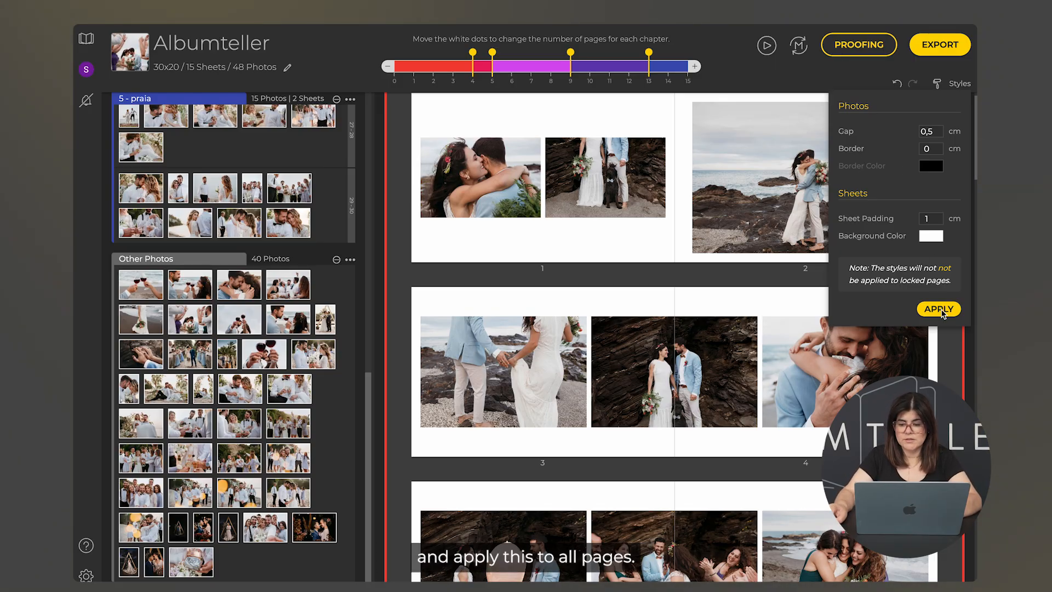
{"action": "left_click", "coordinate": [678, 253]}
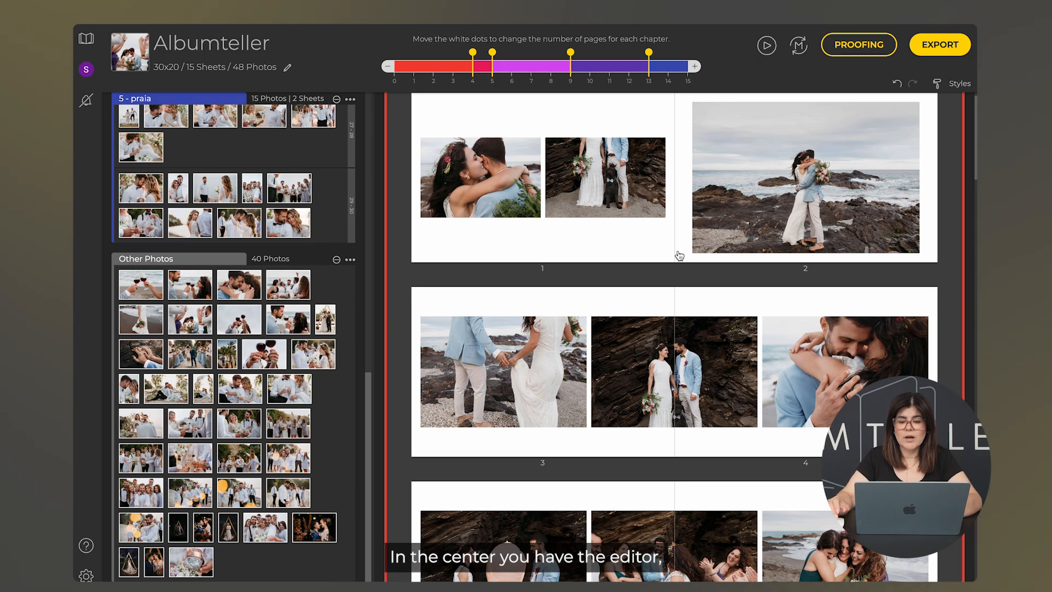
{"action": "scroll", "coordinate": [679, 255], "scroll_direction": "up", "scroll_amount": 1}
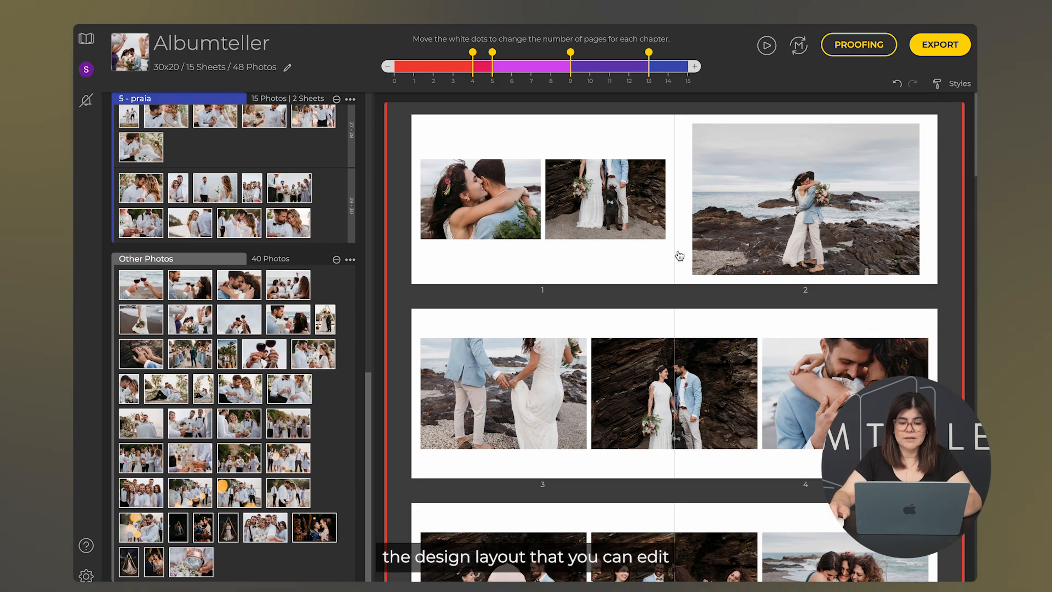
{"action": "scroll", "coordinate": [679, 254], "scroll_direction": "down", "scroll_amount": 20}
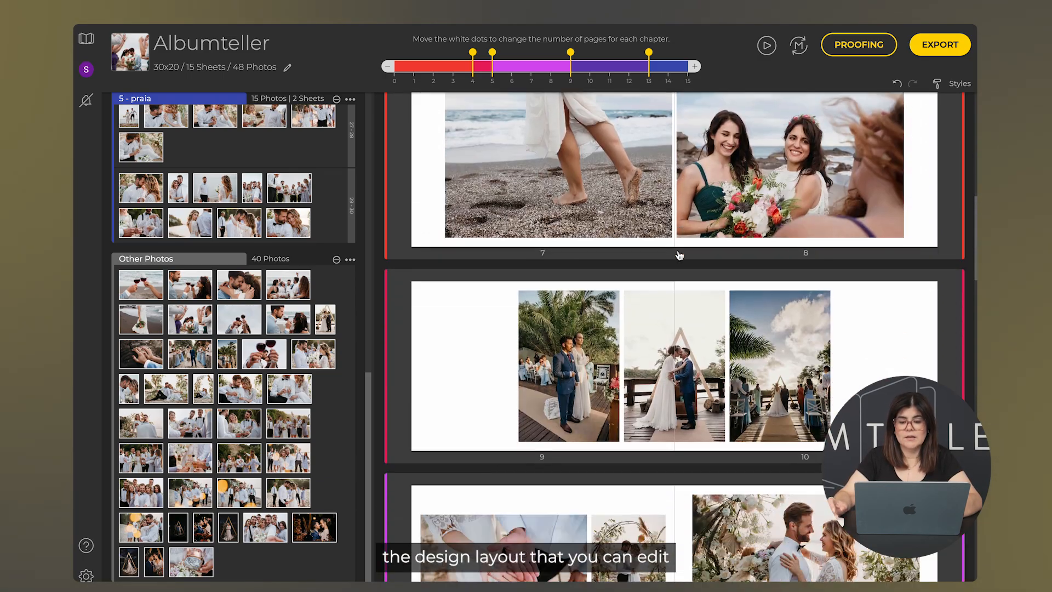
{"action": "scroll", "coordinate": [679, 255], "scroll_direction": "down", "scroll_amount": 20}
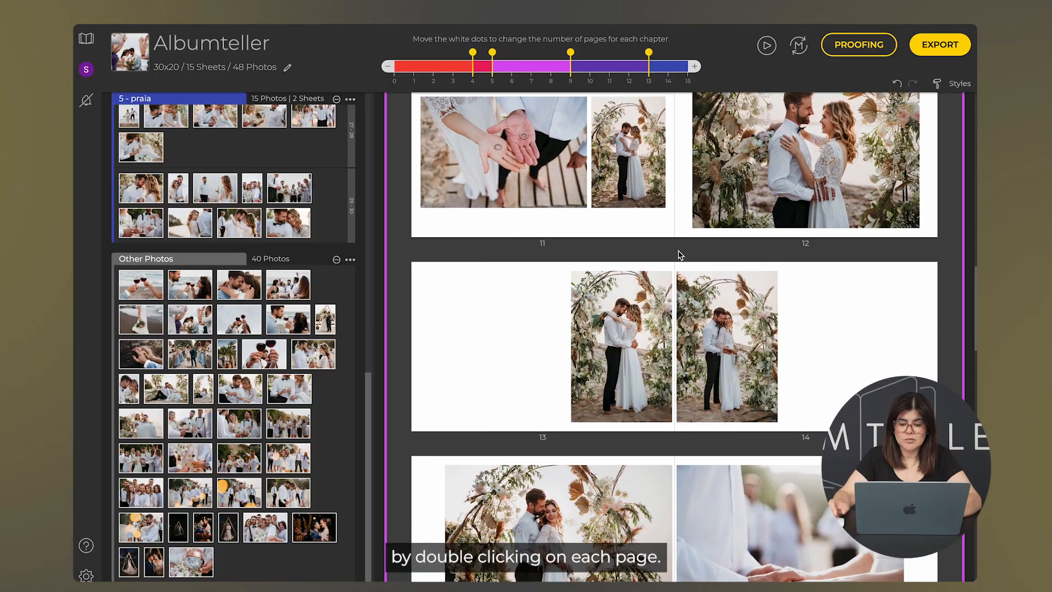
{"action": "scroll", "coordinate": [680, 256], "scroll_direction": "down", "scroll_amount": 5}
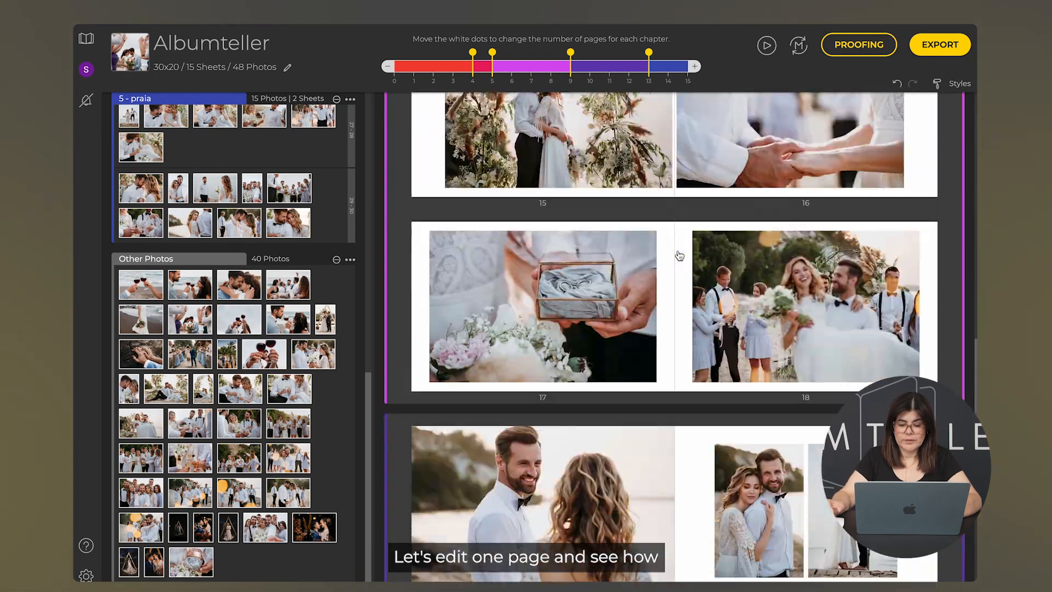
{"action": "scroll", "coordinate": [679, 255], "scroll_direction": "down", "scroll_amount": 20}
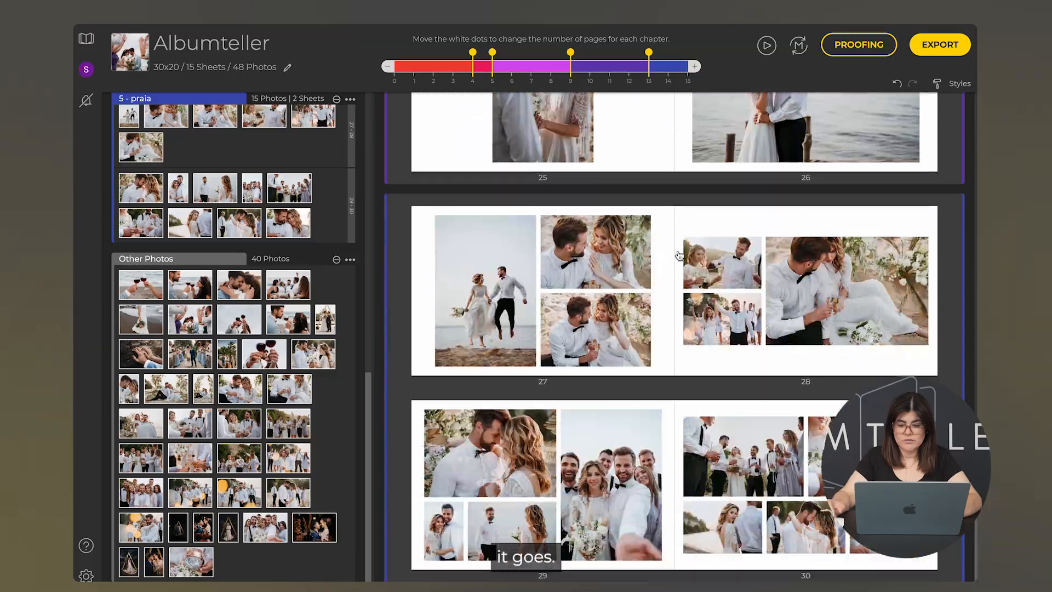
Step: Open spread 27–28 in the manual editor and reshuffle page 27's photo arrangement
{"action": "left_click", "coordinate": [680, 256]}
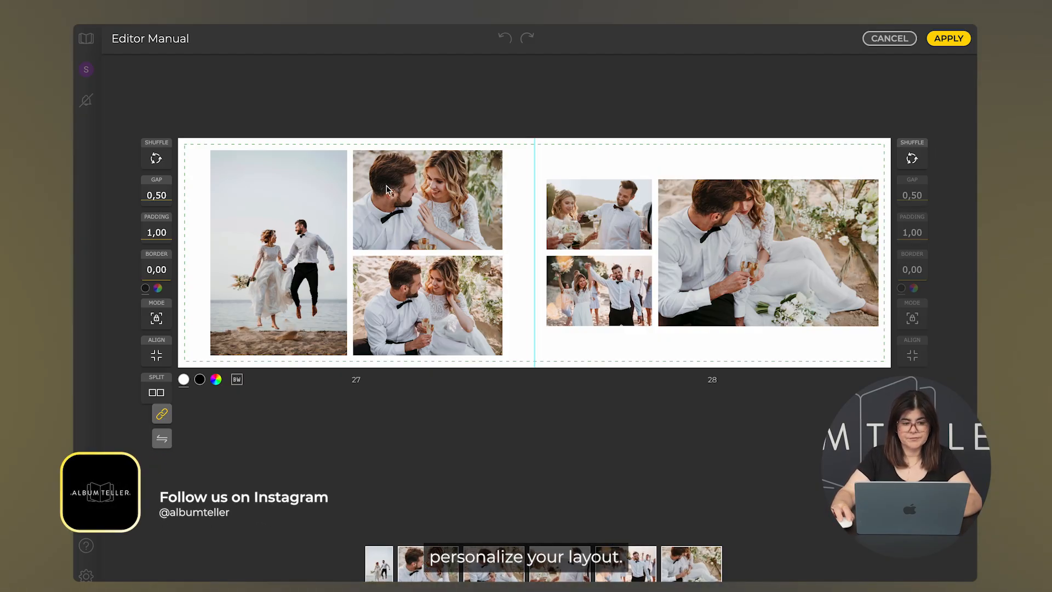
{"action": "left_click", "coordinate": [159, 159]}
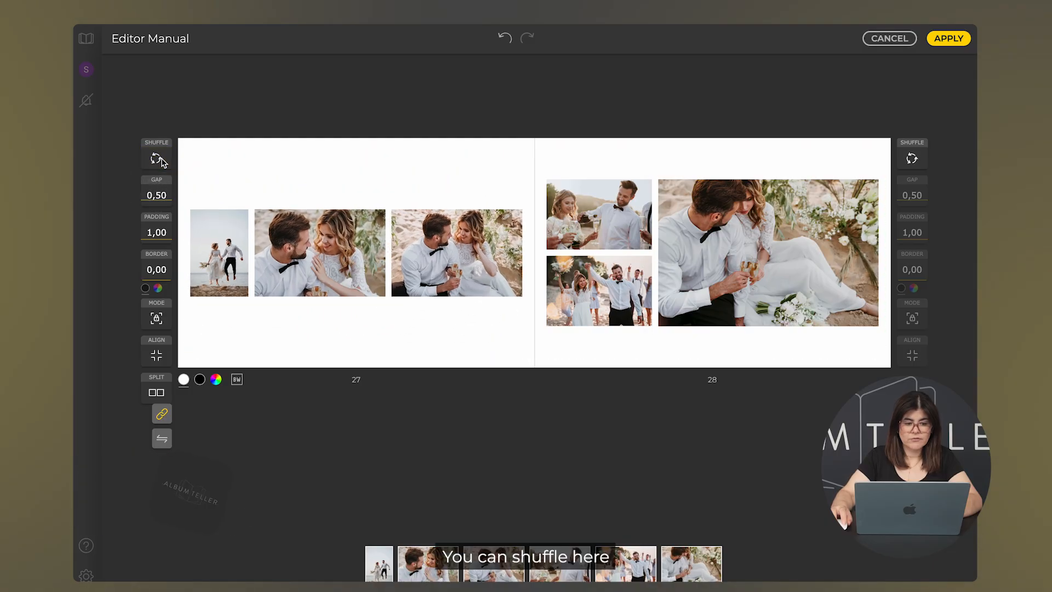
{"action": "left_click", "coordinate": [157, 159]}
{"action": "left_click", "coordinate": [156, 159]}
{"action": "left_click", "coordinate": [159, 159]}
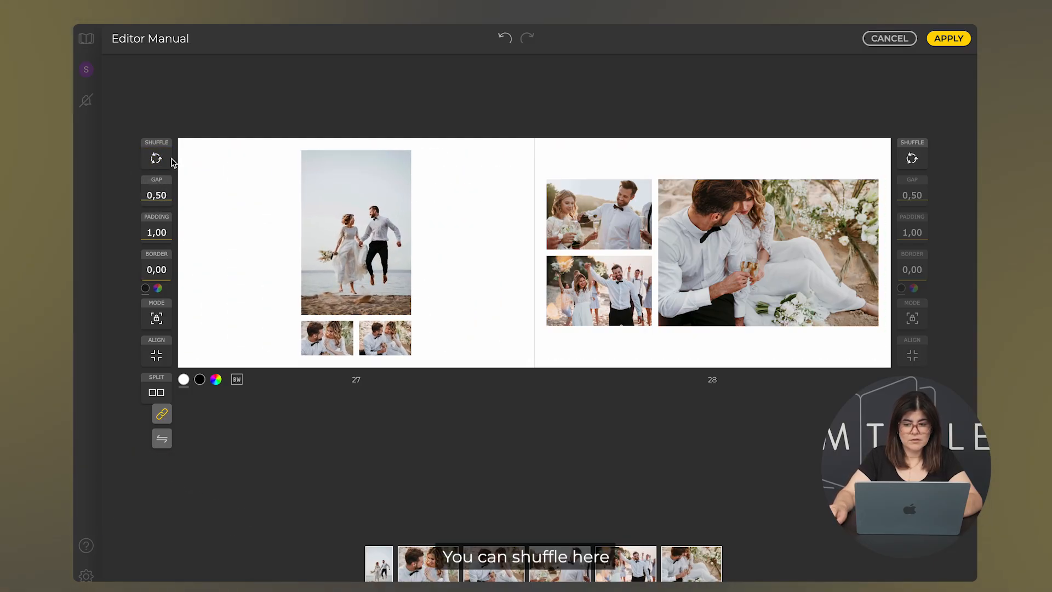
Step: Reshuffle page 28's layout repeatedly until it shows a large photo with two small ones
{"action": "left_click", "coordinate": [920, 159]}
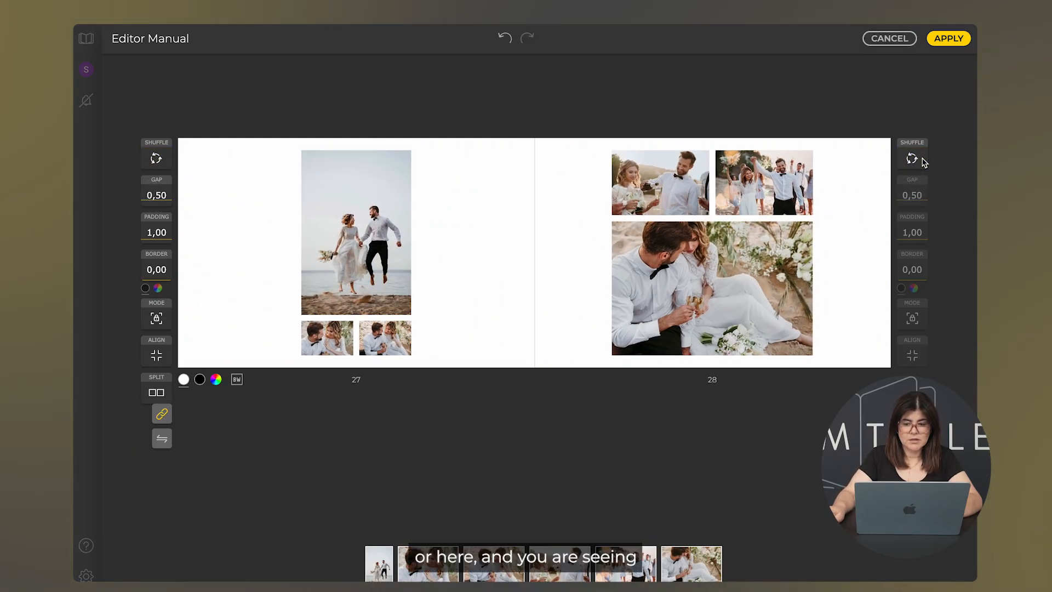
{"action": "left_click", "coordinate": [921, 158]}
{"action": "left_click", "coordinate": [920, 159]}
{"action": "left_click", "coordinate": [919, 159]}
{"action": "left_click", "coordinate": [919, 159]}
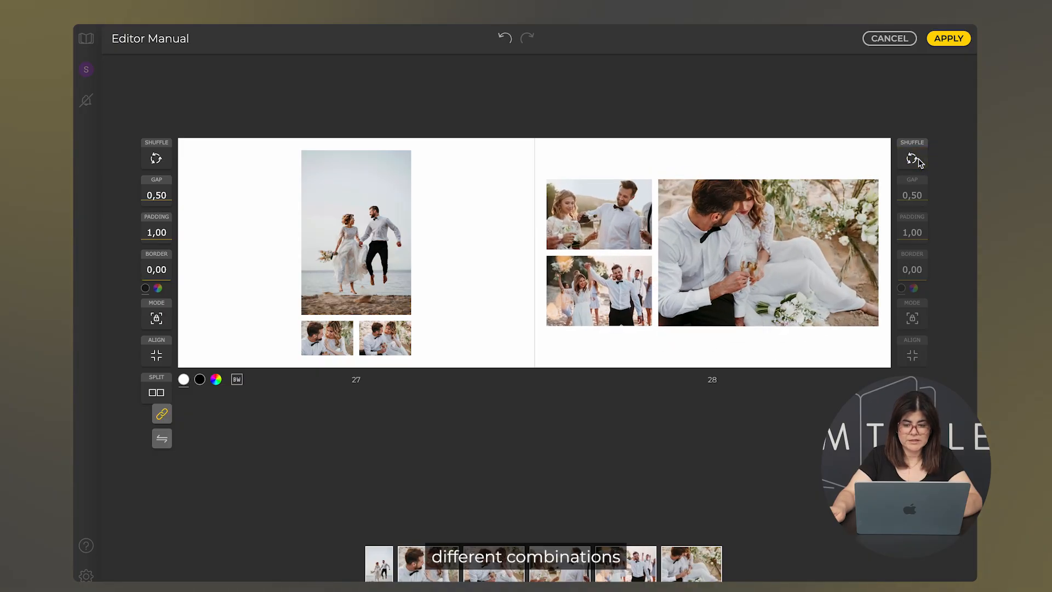
{"action": "left_click", "coordinate": [920, 159]}
{"action": "left_click", "coordinate": [919, 159]}
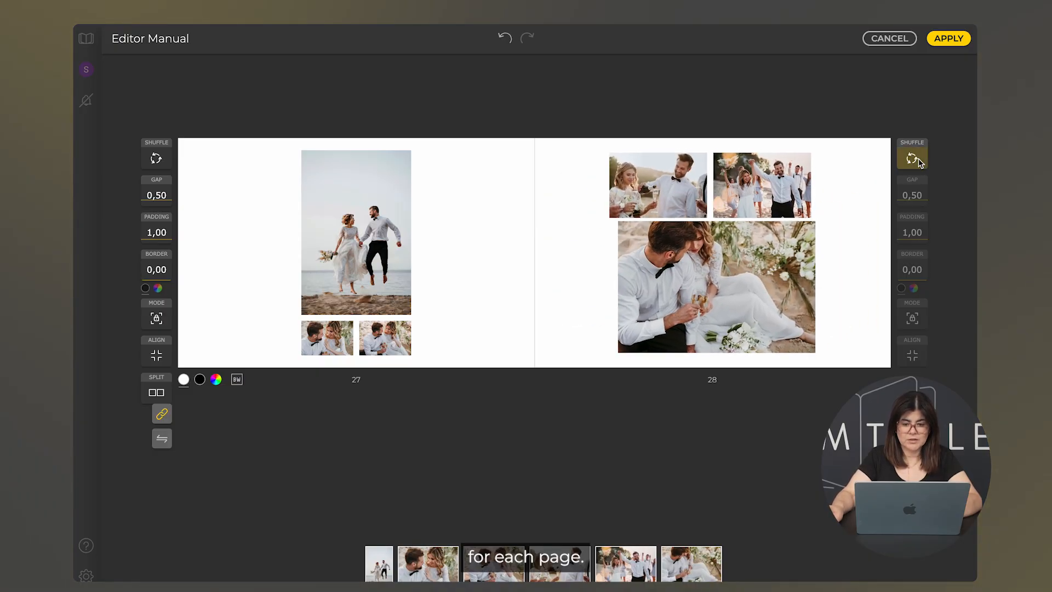
{"action": "left_click", "coordinate": [919, 159]}
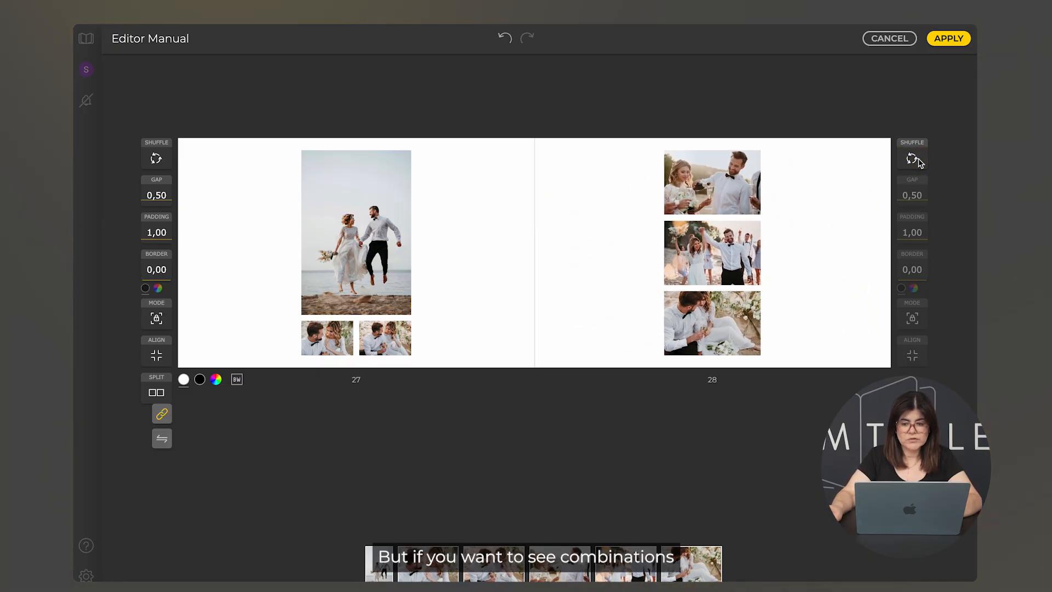
{"action": "left_click", "coordinate": [920, 159]}
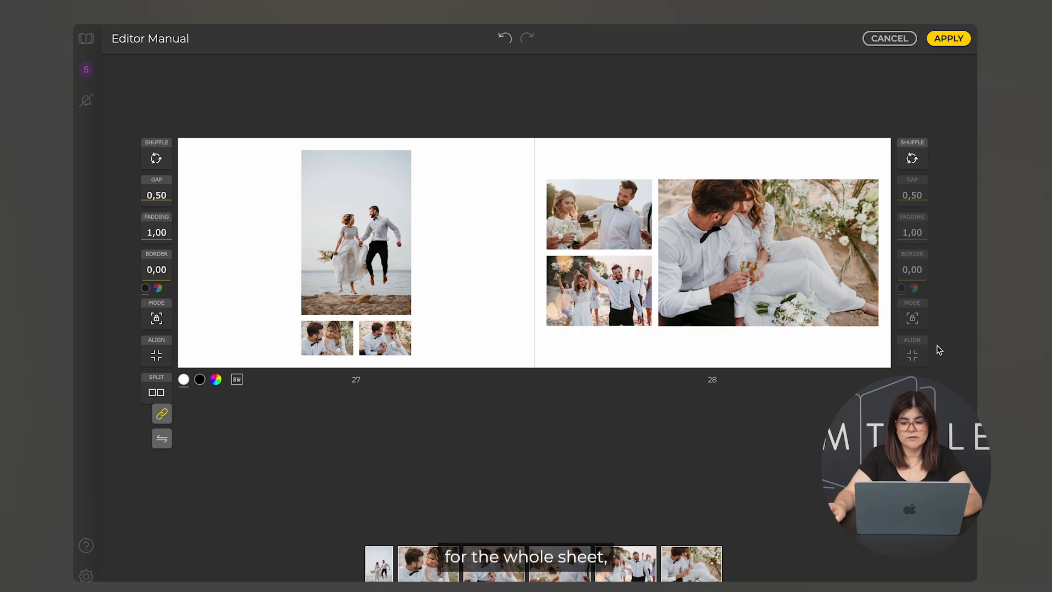
Step: Reshuffle the whole spread's layout several more times
{"action": "left_click", "coordinate": [906, 389]}
{"action": "left_click", "coordinate": [907, 389]}
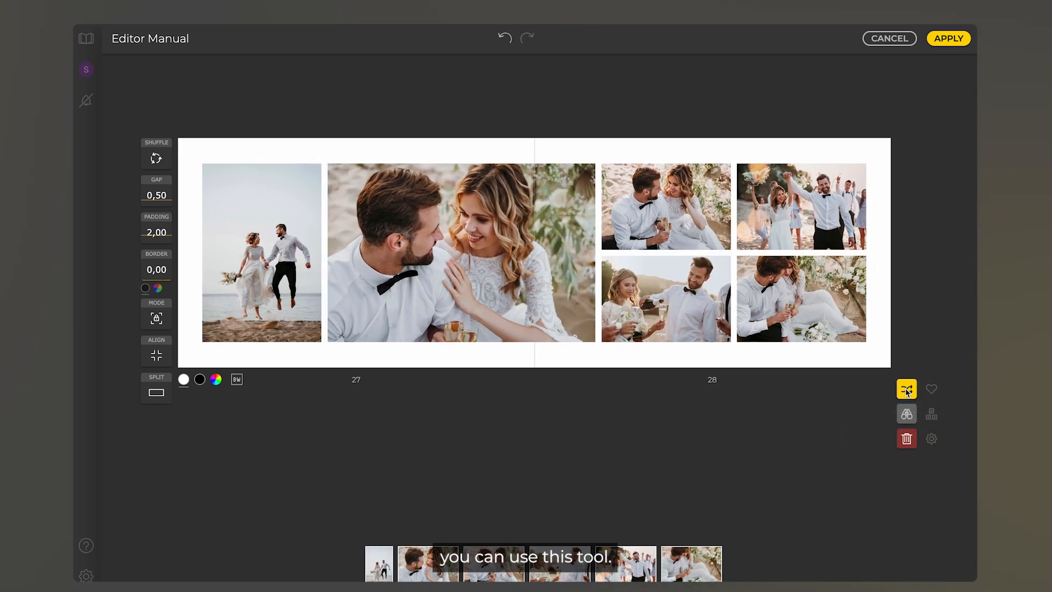
{"action": "left_click", "coordinate": [906, 389]}
{"action": "left_click", "coordinate": [906, 389]}
{"action": "left_click", "coordinate": [907, 389]}
{"action": "left_click", "coordinate": [907, 389]}
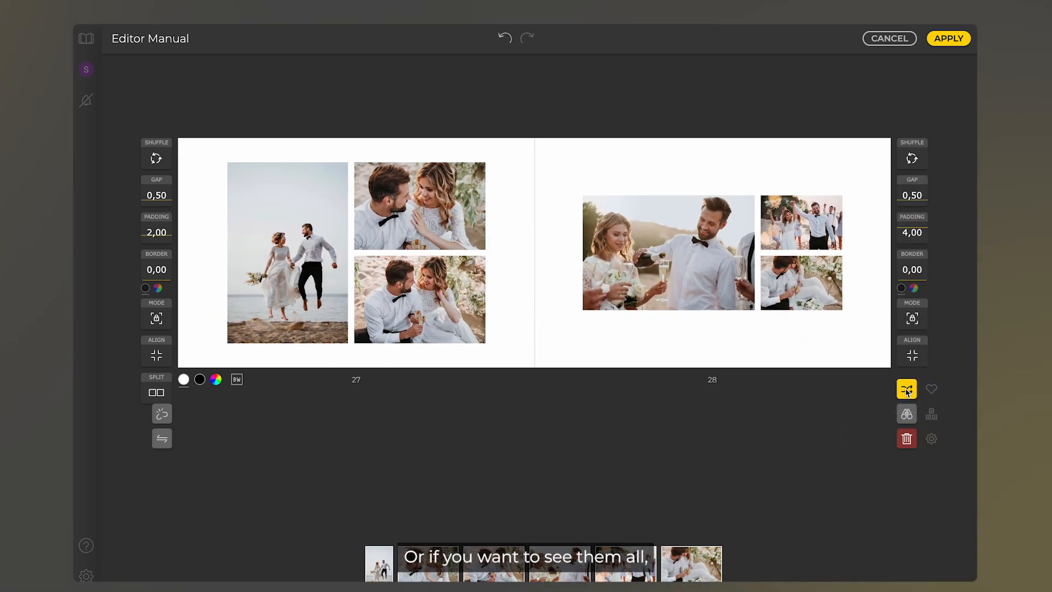
{"action": "left_click", "coordinate": [907, 389]}
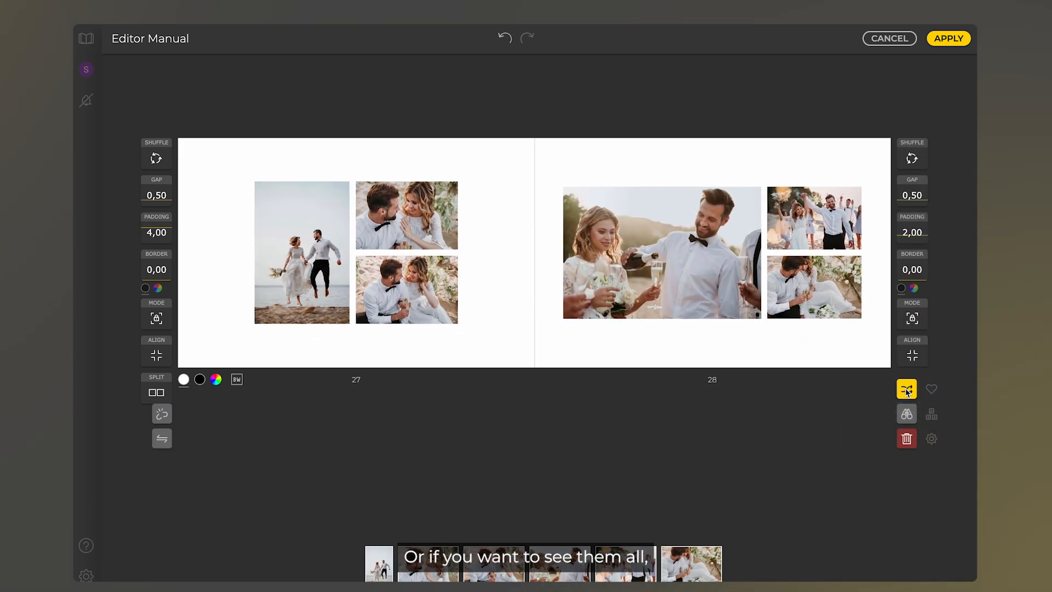
Step: Show all layout combinations for spread 27–28 and load more templates
{"action": "left_click", "coordinate": [906, 417]}
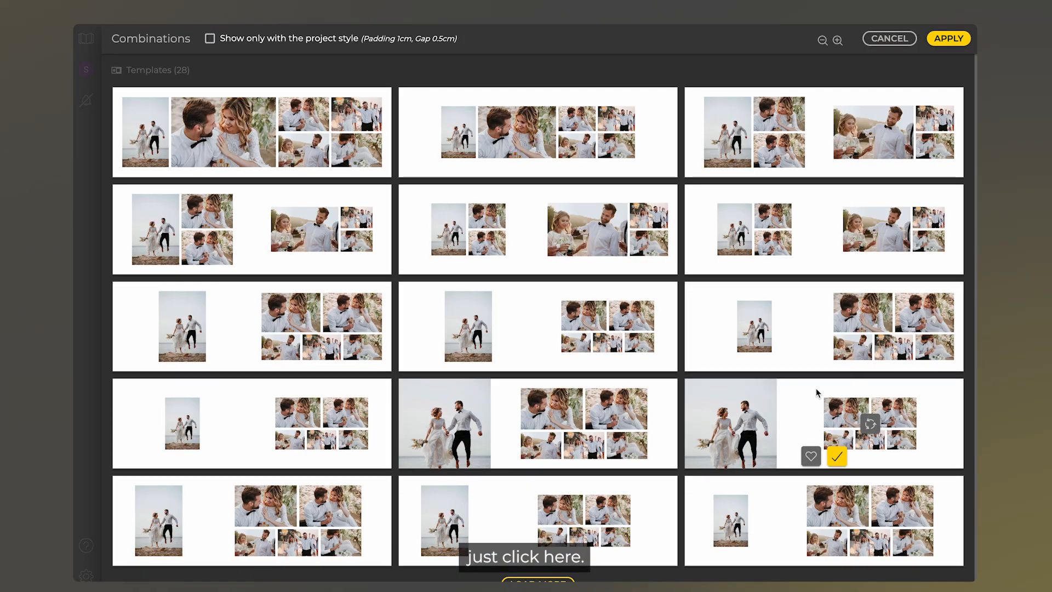
{"action": "scroll", "coordinate": [817, 387], "scroll_direction": "down", "scroll_amount": 1}
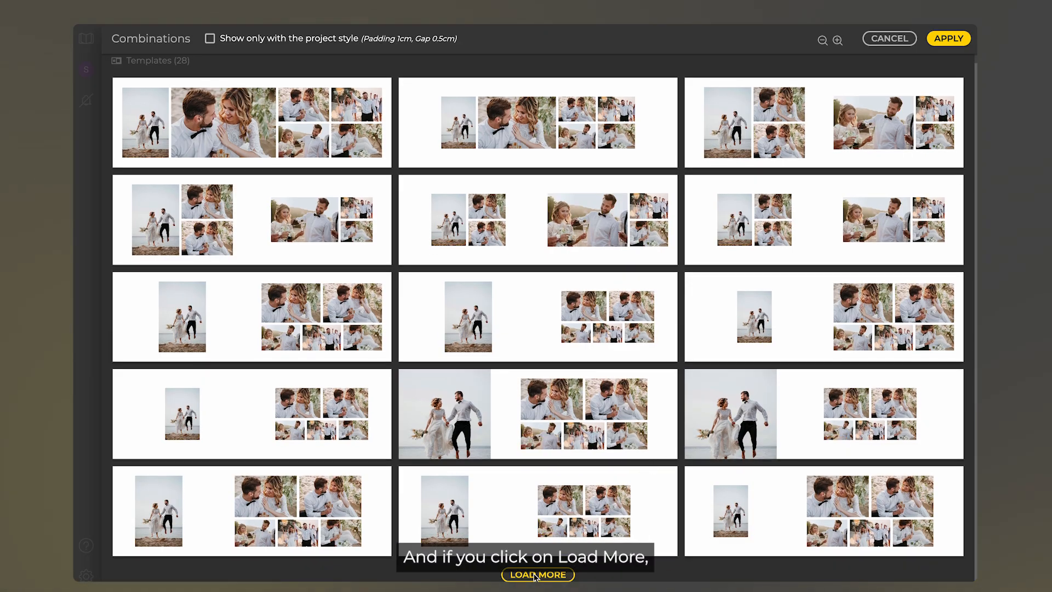
{"action": "left_click", "coordinate": [535, 575]}
{"action": "scroll", "coordinate": [535, 576], "scroll_direction": "down", "scroll_amount": 8}
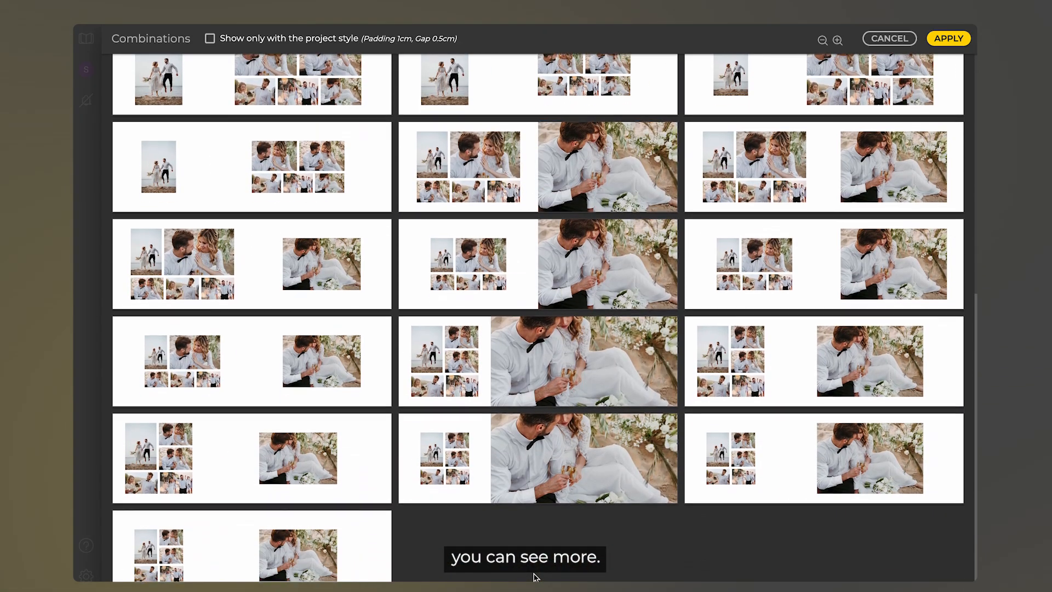
{"action": "scroll", "coordinate": [536, 577], "scroll_direction": "down", "scroll_amount": 1}
{"action": "scroll", "coordinate": [535, 577], "scroll_direction": "up", "scroll_amount": 2}
{"action": "scroll", "coordinate": [536, 577], "scroll_direction": "down", "scroll_amount": 2}
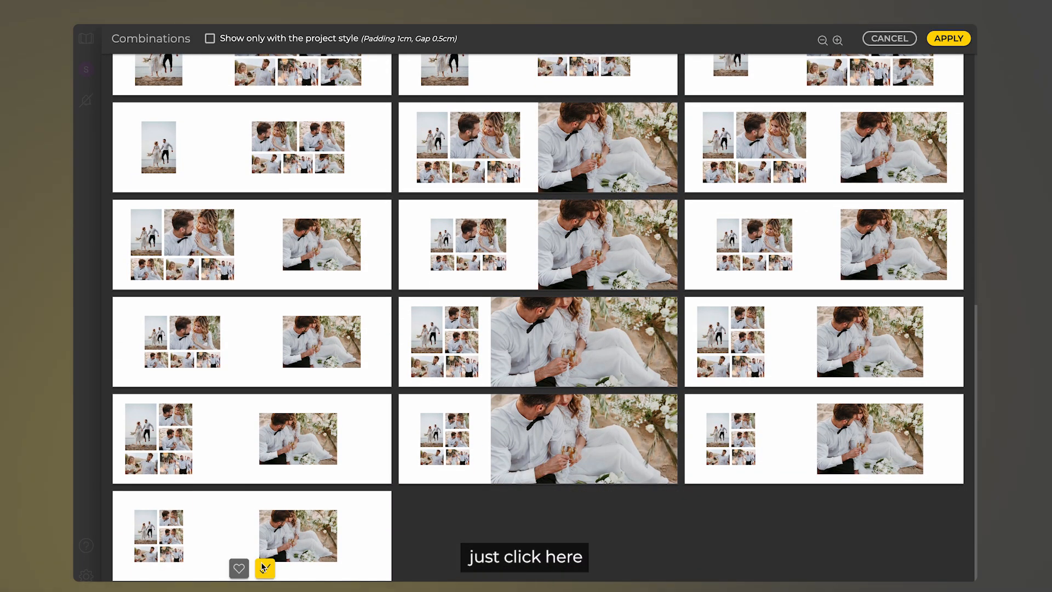
Step: Apply the chosen template, reset SPLIT to divide photos evenly, and reopen all combinations
{"action": "left_click", "coordinate": [265, 569]}
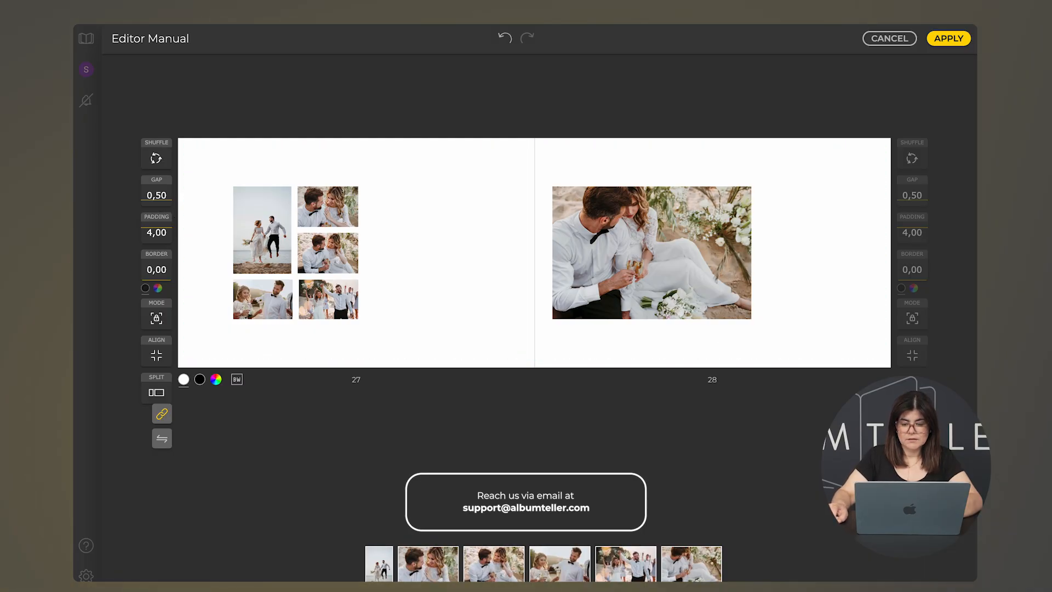
{"action": "left_click", "coordinate": [157, 393]}
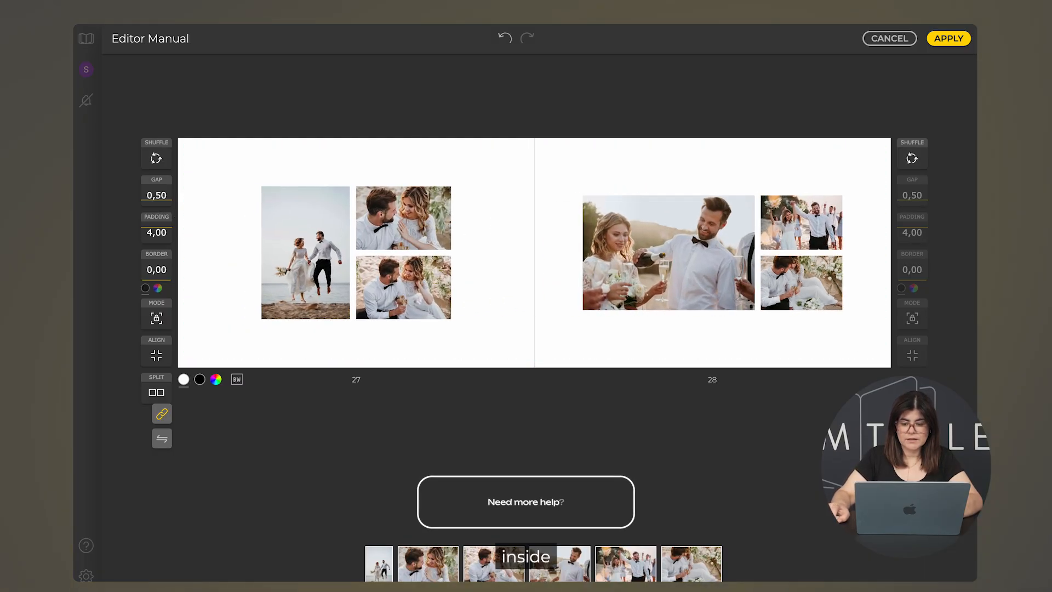
{"action": "left_click", "coordinate": [912, 392]}
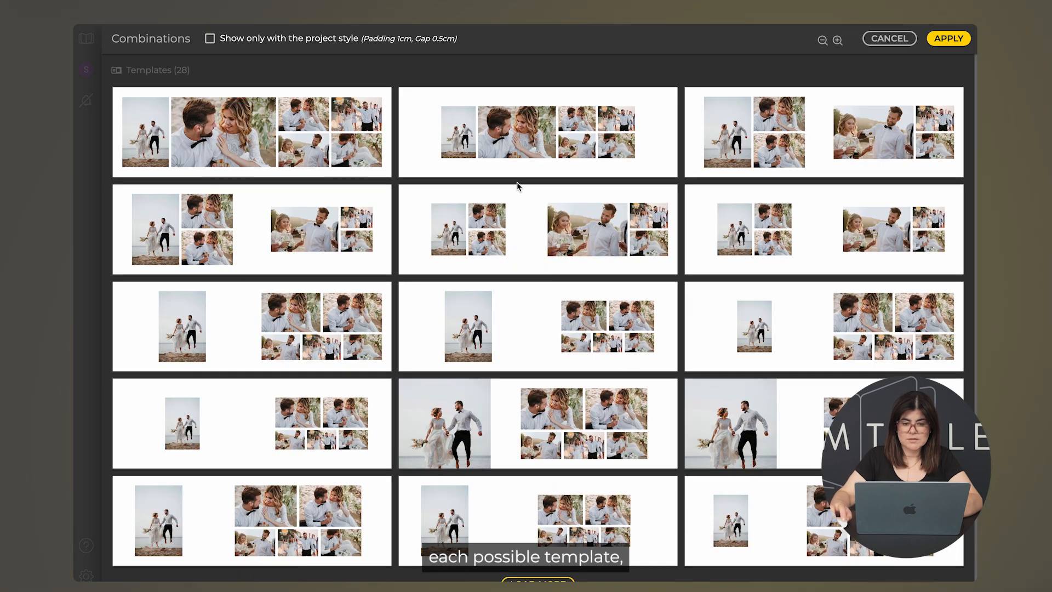
Step: Reshuffle the second template's photos until satisfied, select it, and apply it to spread 27–28
{"action": "mouse_move", "coordinate": [508, 135]}
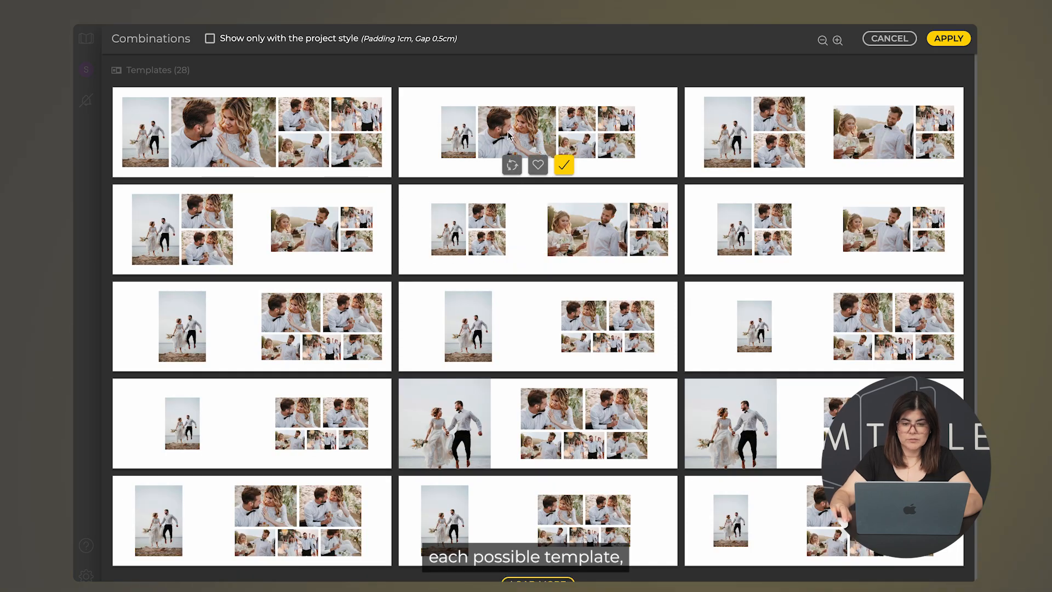
{"action": "left_click", "coordinate": [512, 166]}
{"action": "left_click", "coordinate": [512, 166]}
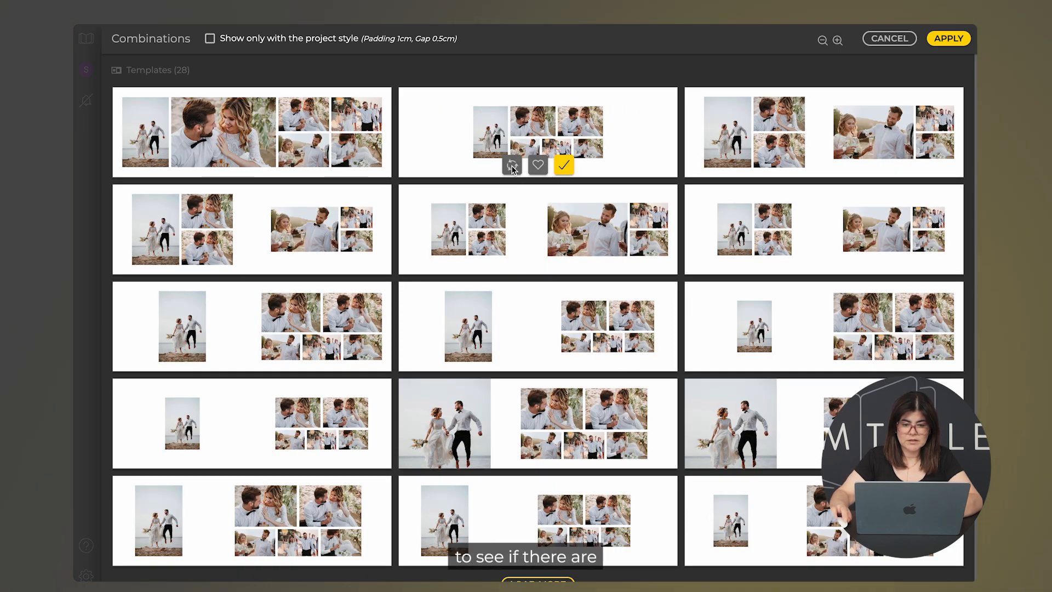
{"action": "left_click", "coordinate": [513, 166]}
{"action": "left_click", "coordinate": [512, 166]}
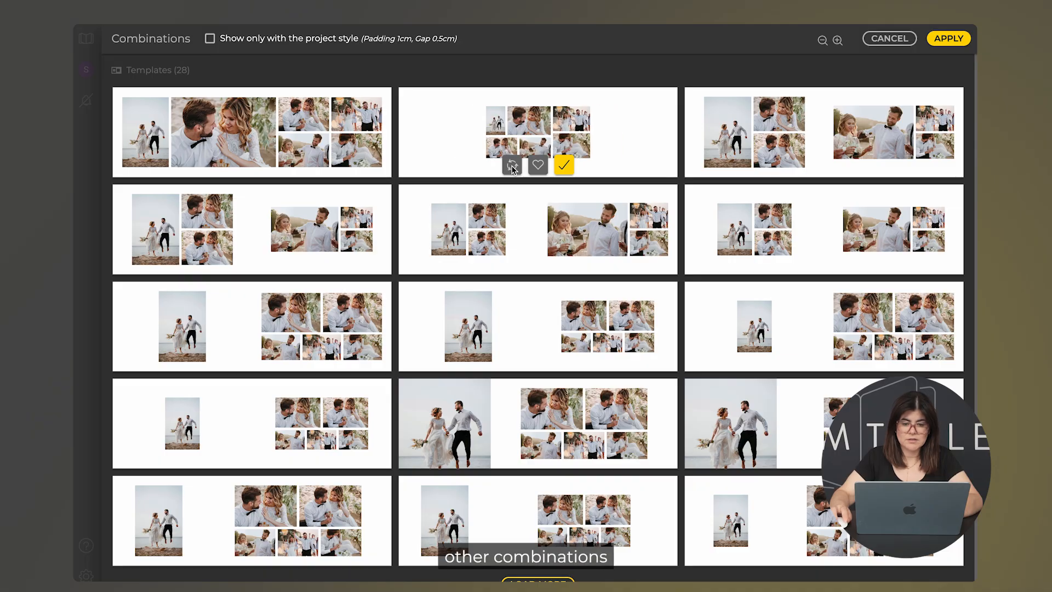
{"action": "left_click", "coordinate": [512, 166]}
{"action": "left_click", "coordinate": [512, 166]}
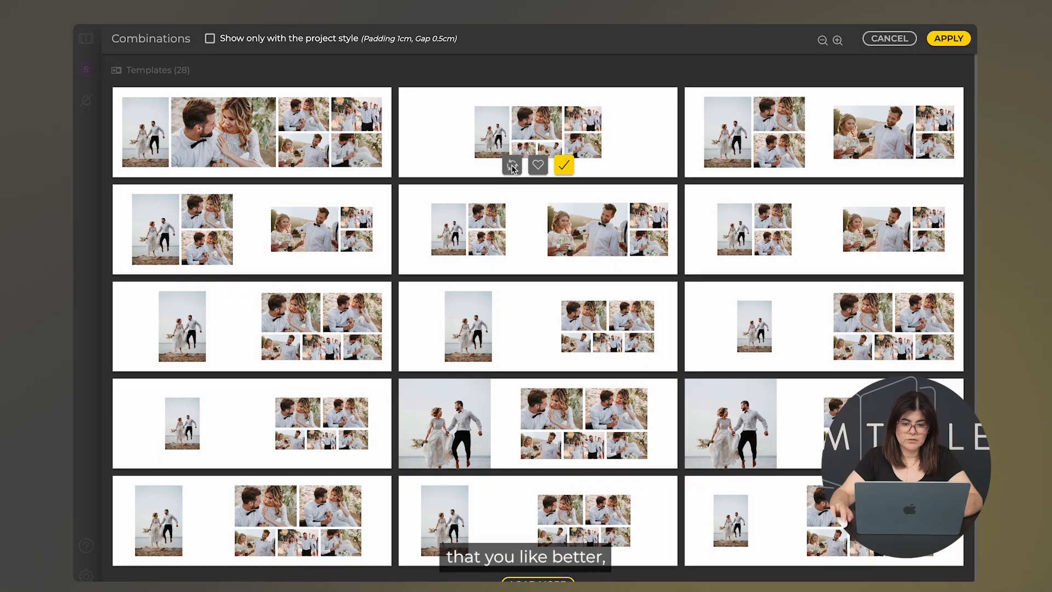
{"action": "left_click", "coordinate": [512, 166]}
{"action": "left_click", "coordinate": [512, 166]}
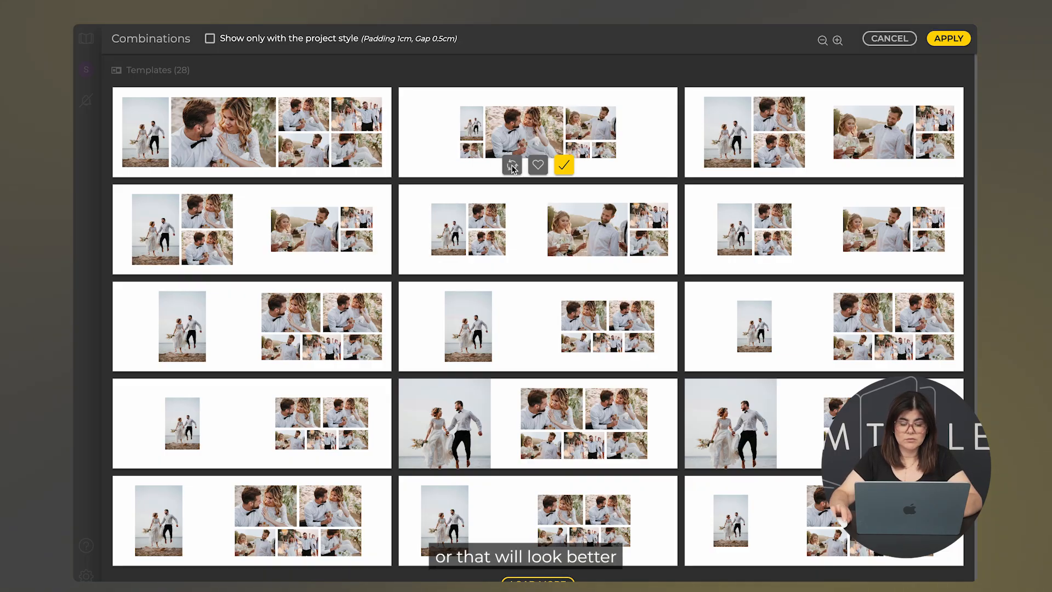
{"action": "left_click", "coordinate": [512, 166]}
{"action": "left_click", "coordinate": [512, 166]}
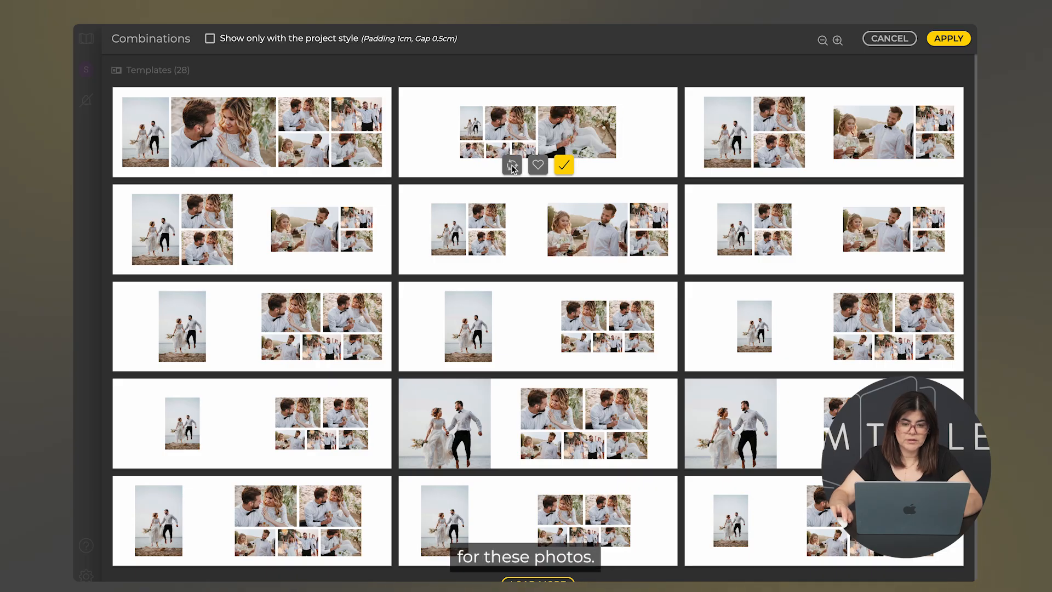
{"action": "left_click", "coordinate": [512, 166]}
{"action": "left_click", "coordinate": [512, 166]}
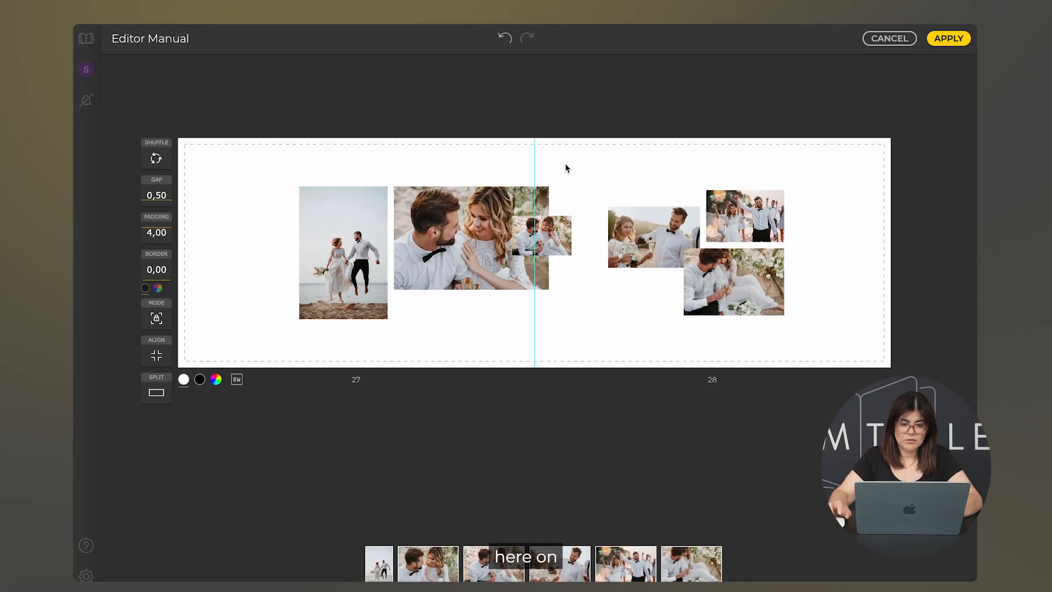
{"action": "left_click", "coordinate": [564, 165]}
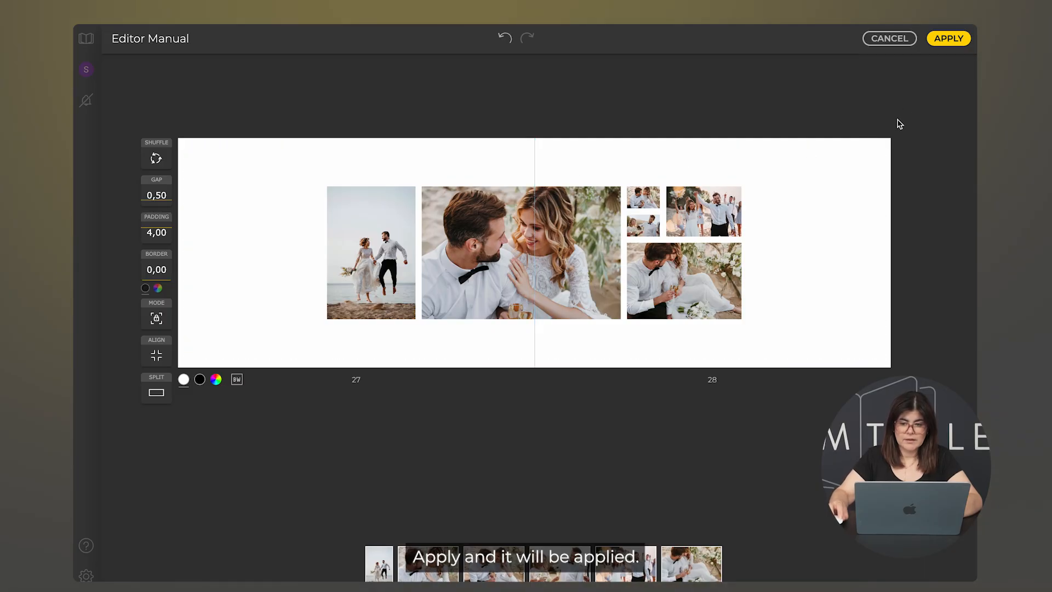
{"action": "left_click", "coordinate": [949, 40]}
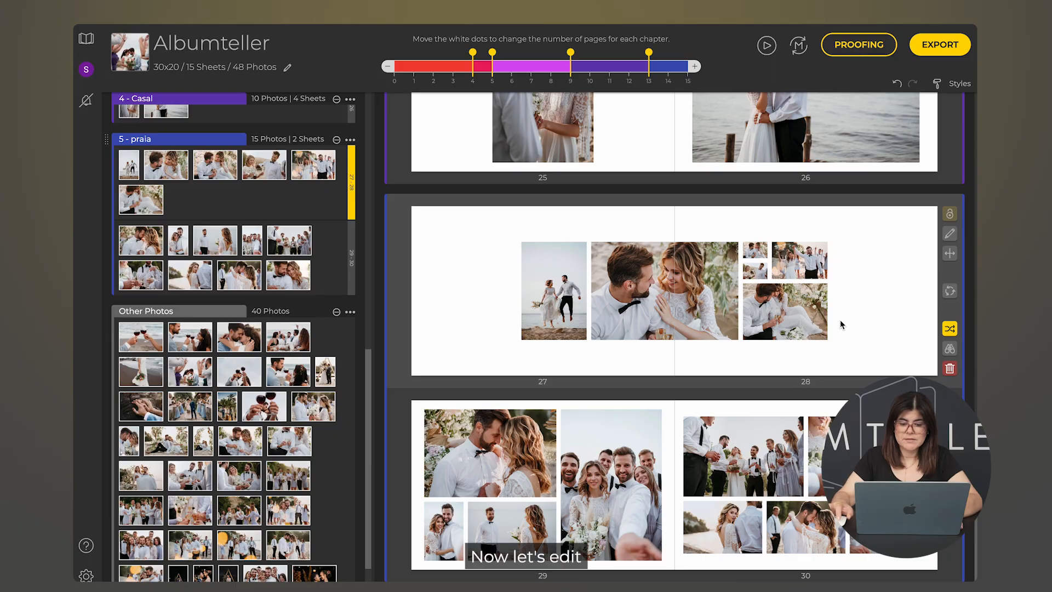
Step: Open spread 29–30 and set the photo gap to 0,10 and padding to 2,55
{"action": "double_click", "coordinate": [677, 464]}
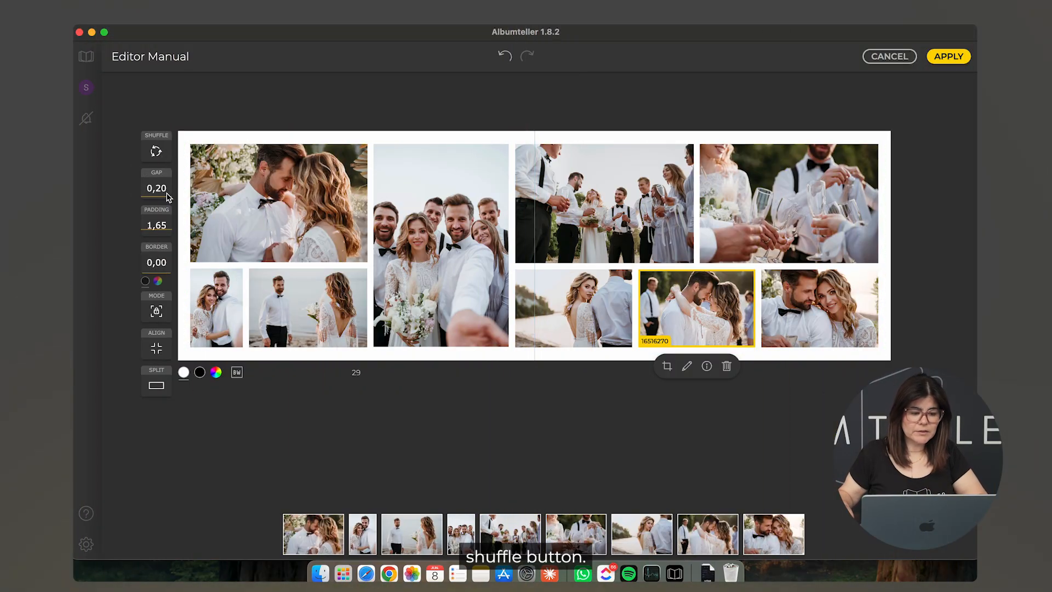
{"action": "left_click_drag", "start_coordinate": [165, 197], "coordinate": [167, 234]}
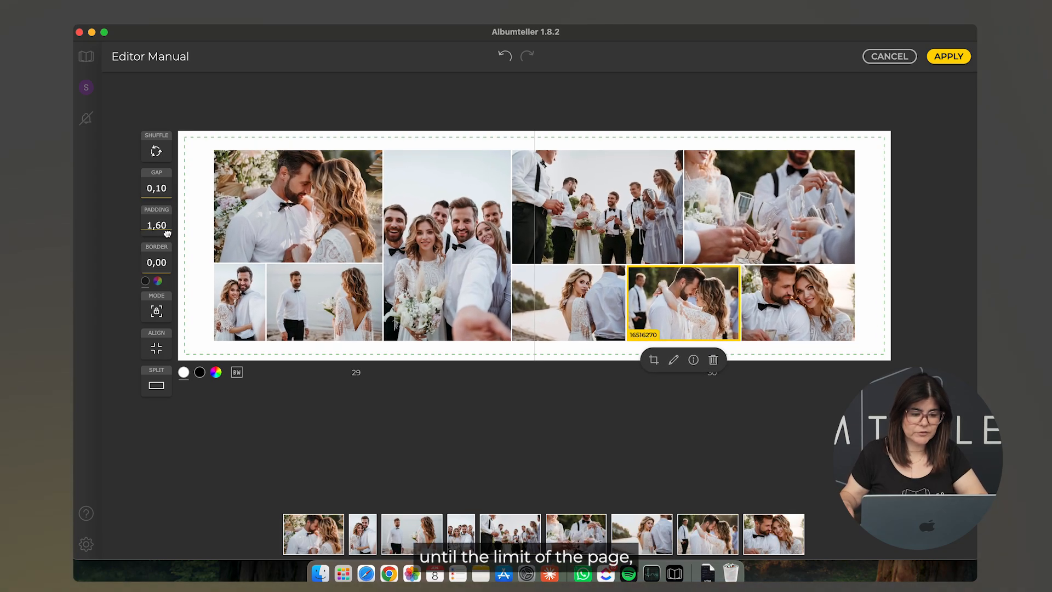
{"action": "left_click_drag", "start_coordinate": [167, 271], "coordinate": [166, 282]}
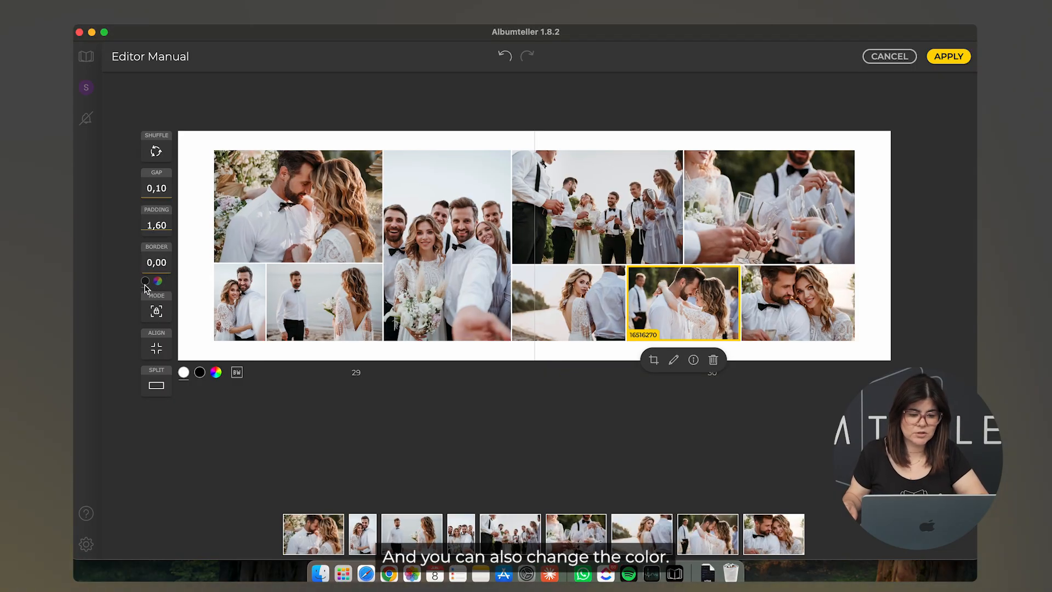
{"action": "left_click_drag", "start_coordinate": [163, 232], "coordinate": [160, 215]}
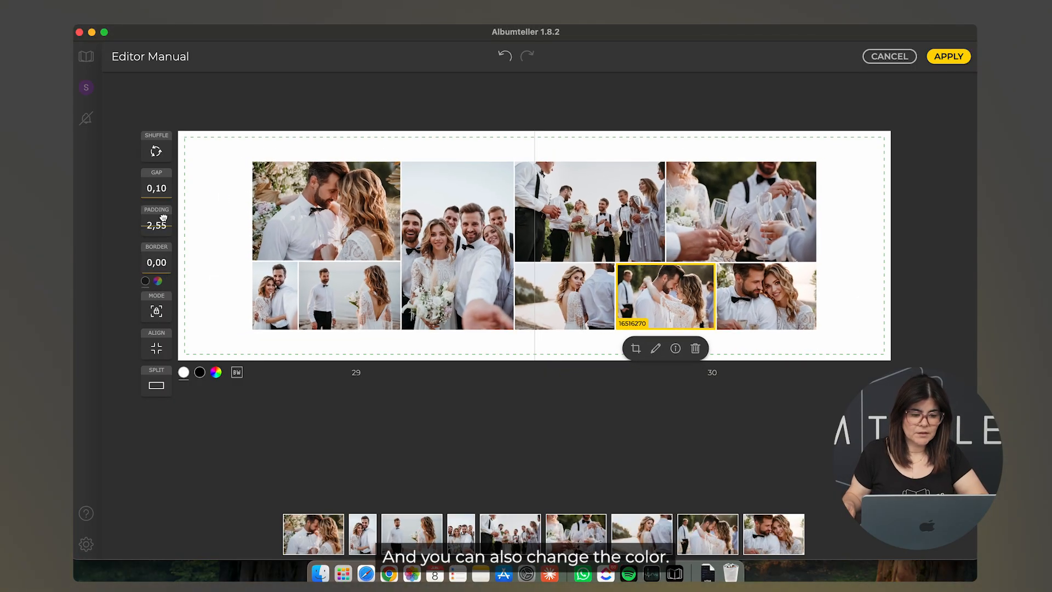
Step: Make the photos keep their original proportions instead of stretching
{"action": "left_click", "coordinate": [156, 312]}
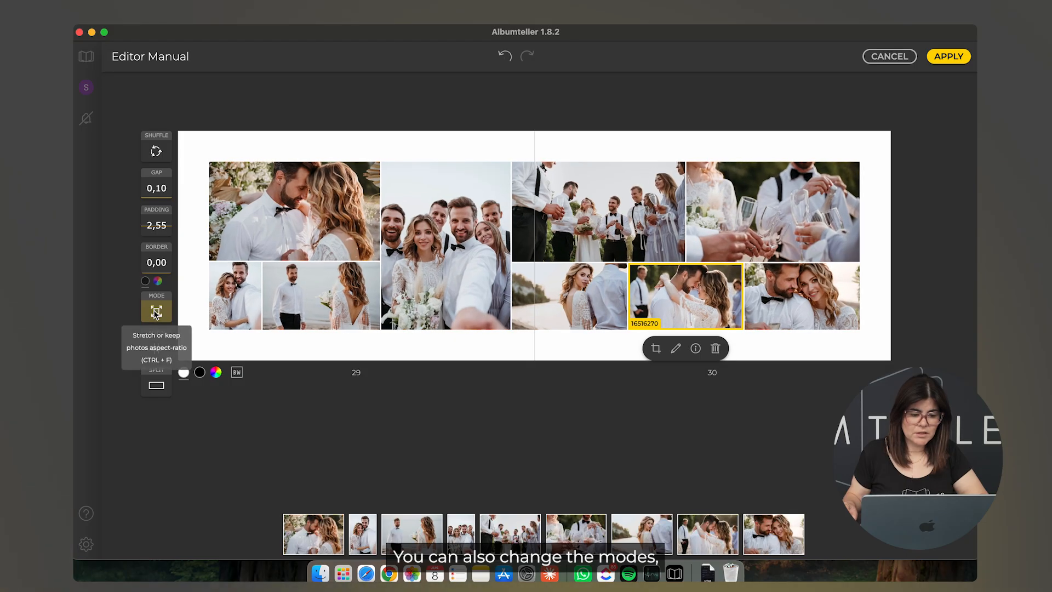
{"action": "left_click", "coordinate": [156, 312]}
{"action": "left_click", "coordinate": [156, 312]}
{"action": "left_click", "coordinate": [156, 312]}
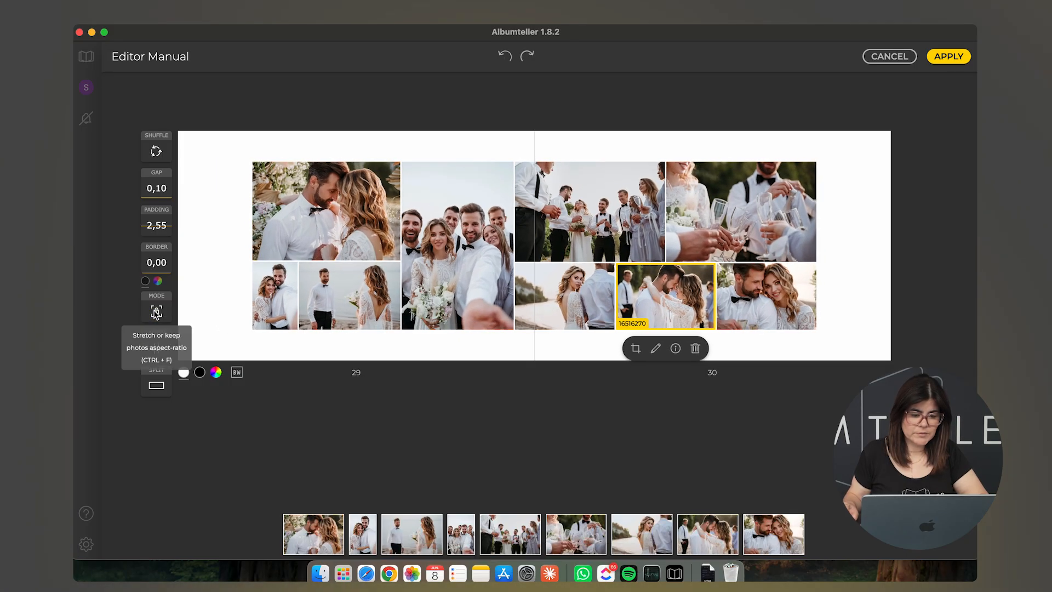
{"action": "left_click", "coordinate": [156, 312]}
{"action": "left_click", "coordinate": [156, 312]}
{"action": "left_click", "coordinate": [156, 313]}
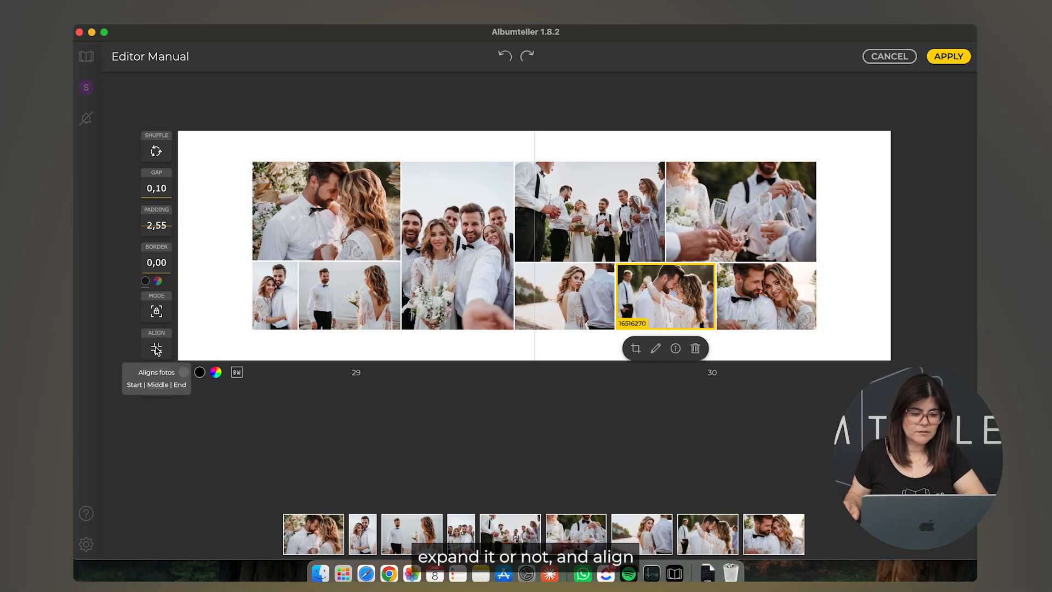
Step: Set the photo grid's alignment to Center on the spread
{"action": "left_click", "coordinate": [156, 349]}
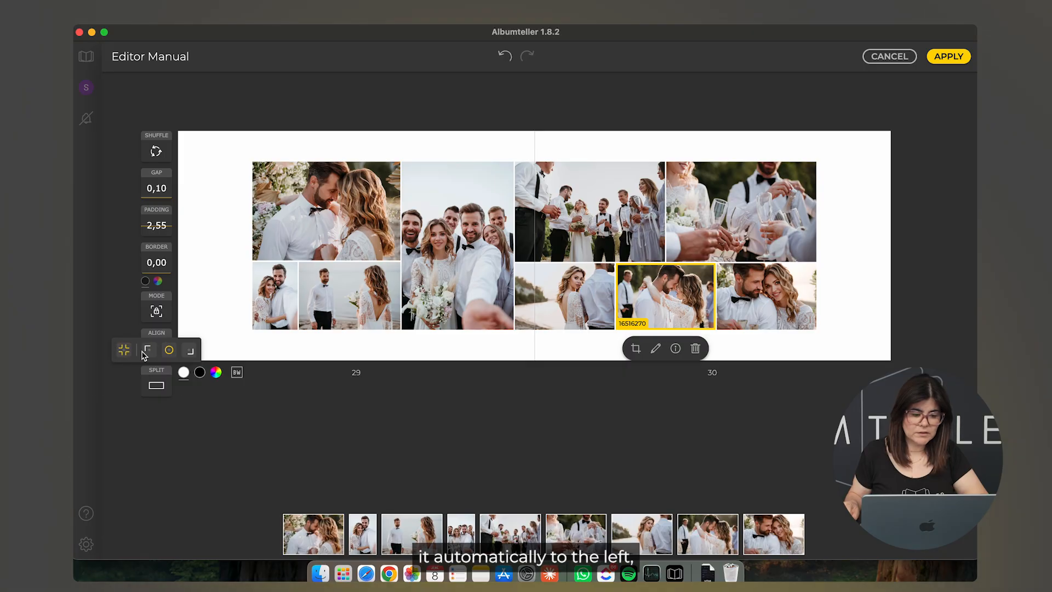
{"action": "left_click", "coordinate": [147, 349]}
{"action": "left_click", "coordinate": [156, 350]}
{"action": "left_click", "coordinate": [169, 349]}
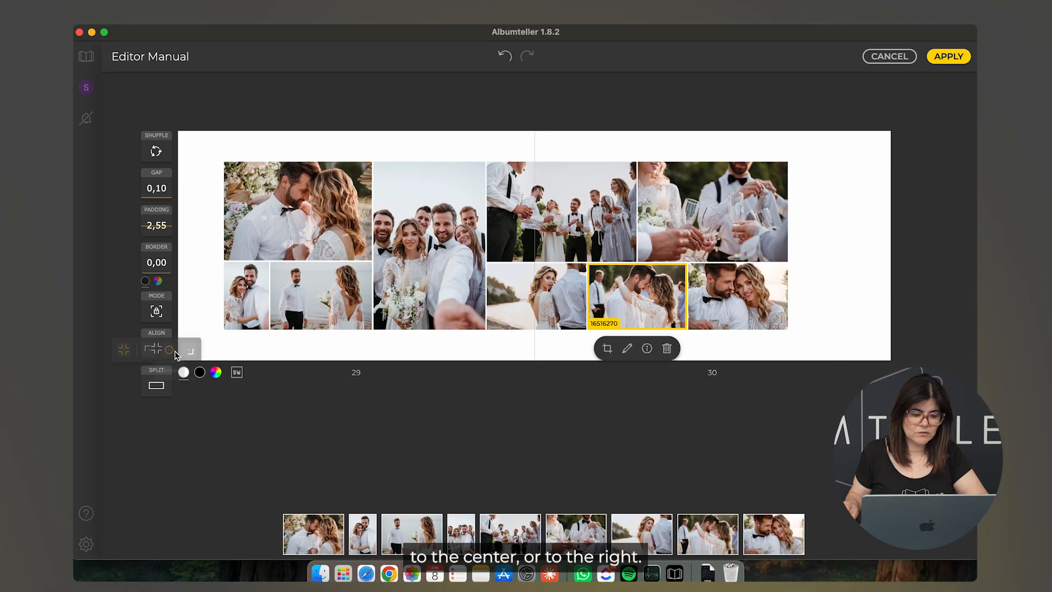
{"action": "left_click", "coordinate": [189, 351]}
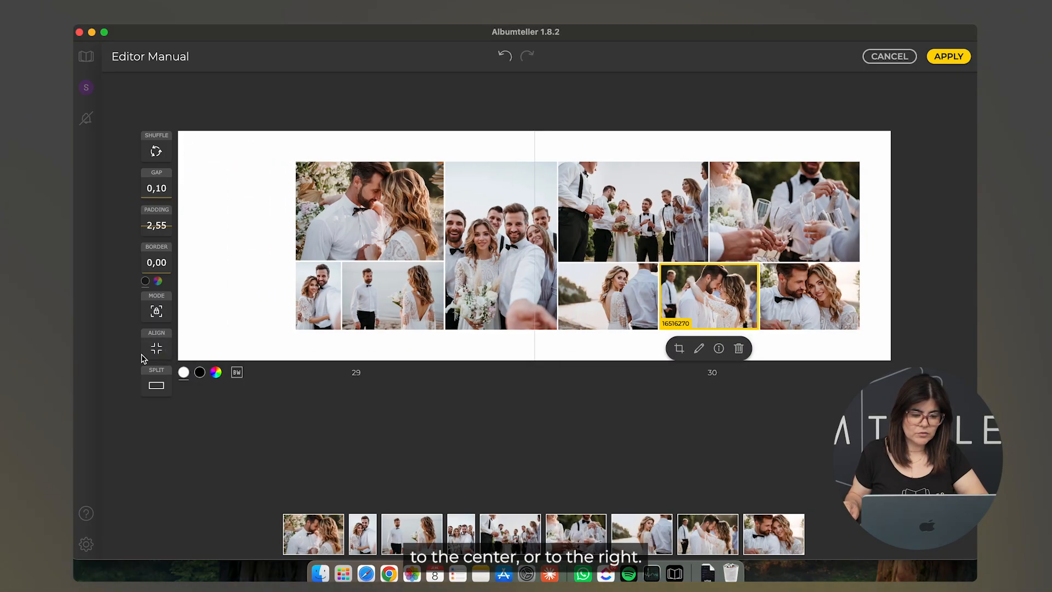
{"action": "left_click", "coordinate": [156, 351]}
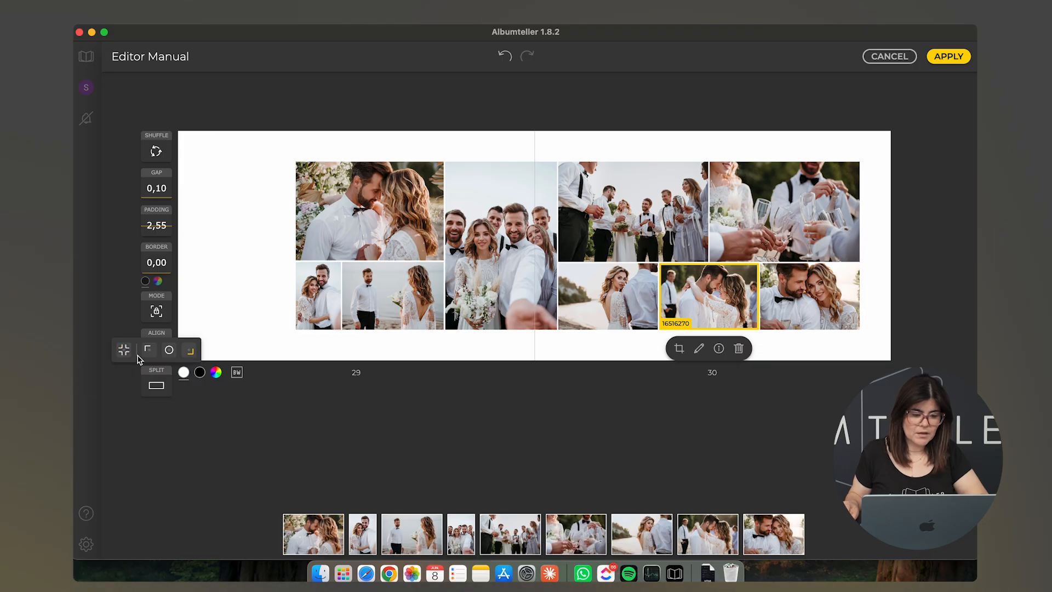
{"action": "left_click", "coordinate": [169, 350]}
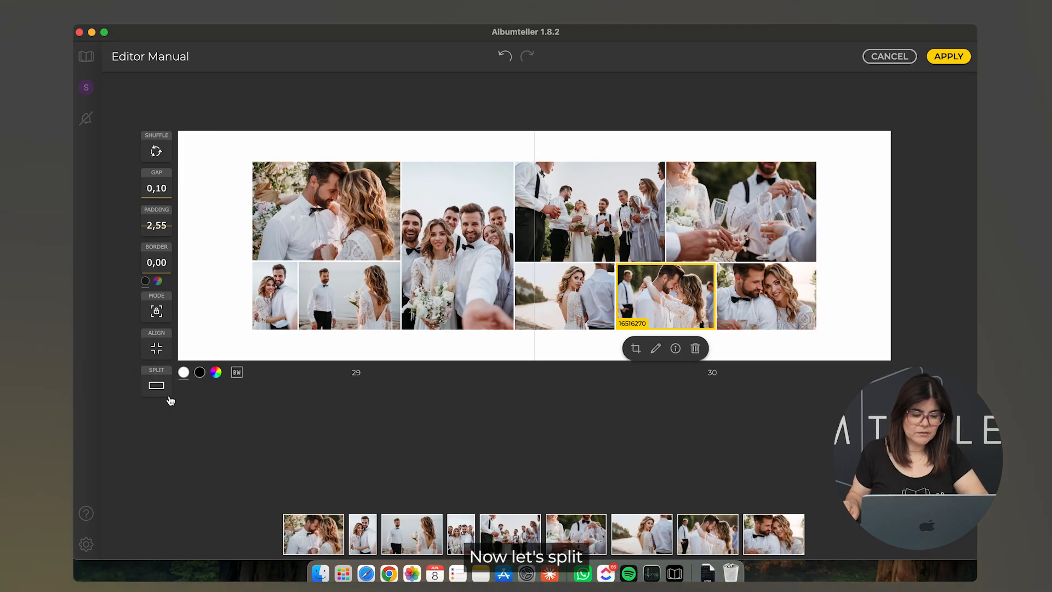
Step: Split spread 29–30 into two separate pages with unlinked frame styles
{"action": "left_click", "coordinate": [156, 385]}
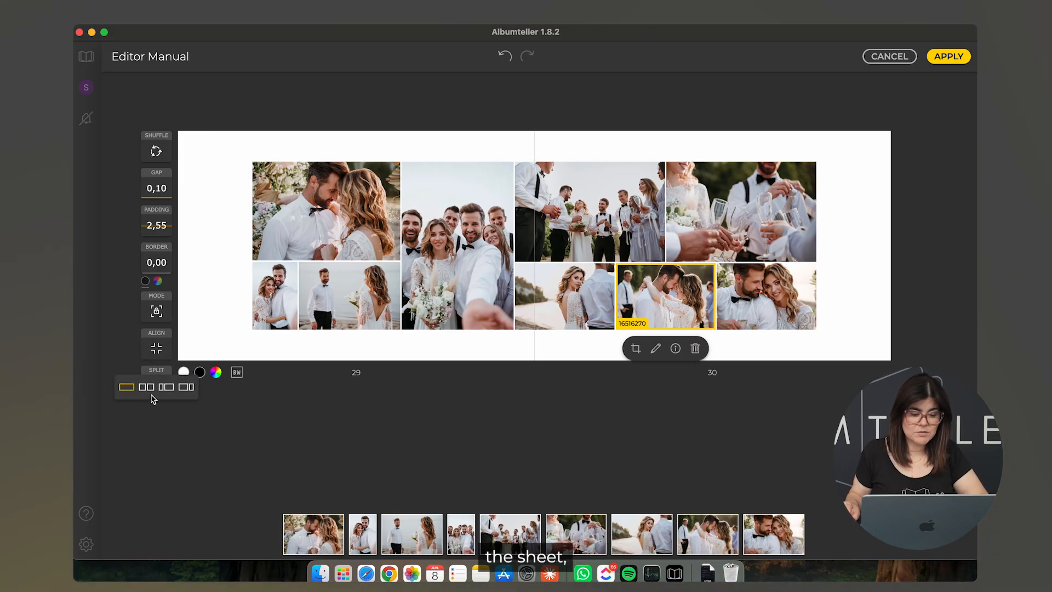
{"action": "left_click", "coordinate": [147, 387]}
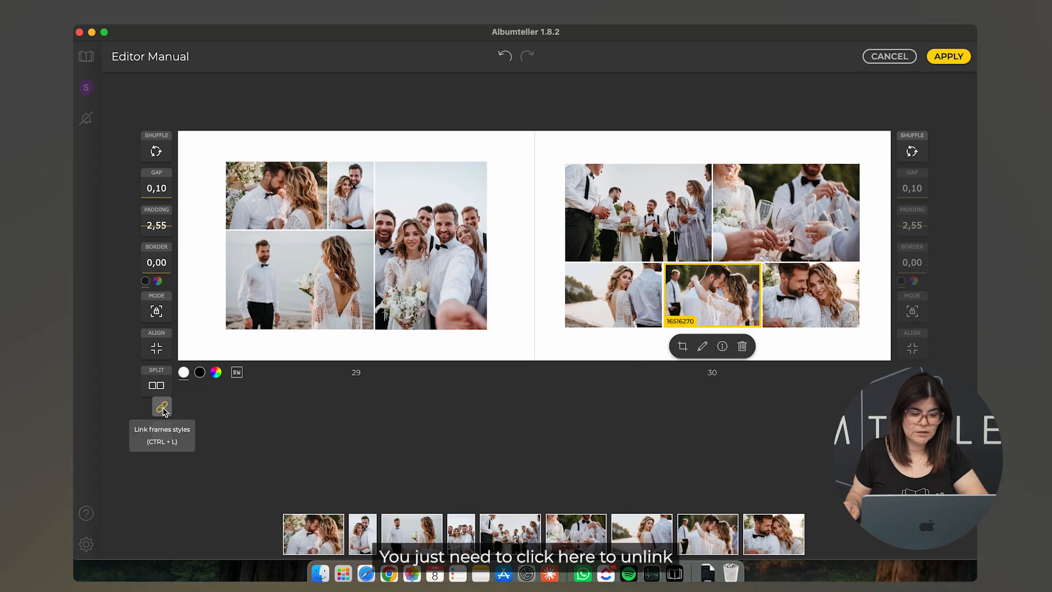
{"action": "left_click", "coordinate": [162, 409]}
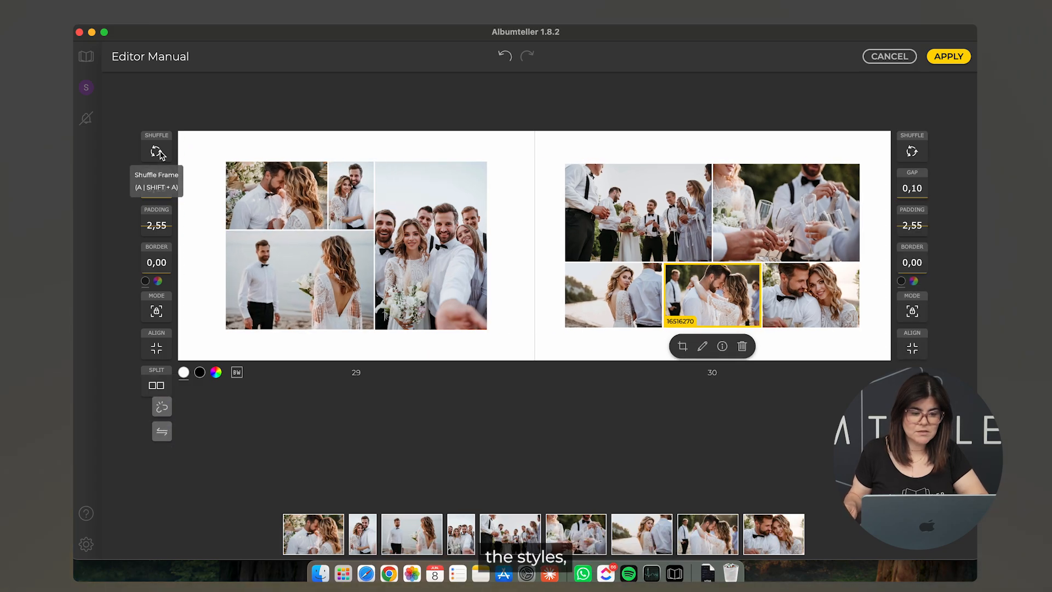
Step: Reshuffle page 29, delete its group photo, and raise its padding to 3,40
{"action": "left_click", "coordinate": [157, 153]}
{"action": "left_click", "coordinate": [157, 153]}
{"action": "left_click", "coordinate": [158, 153]}
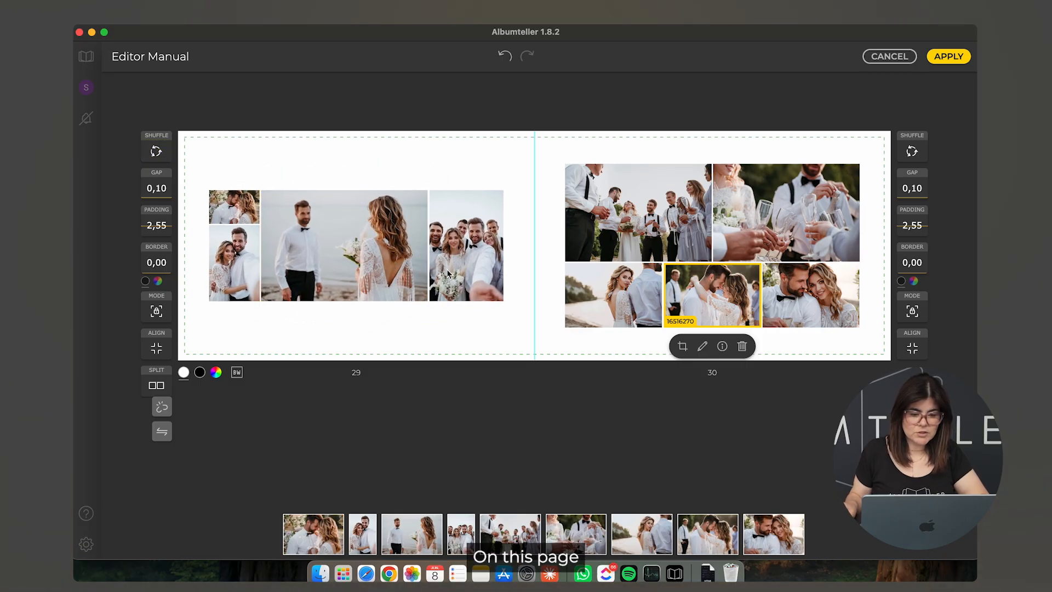
{"action": "left_click", "coordinate": [467, 272]}
{"action": "left_click", "coordinate": [496, 320]}
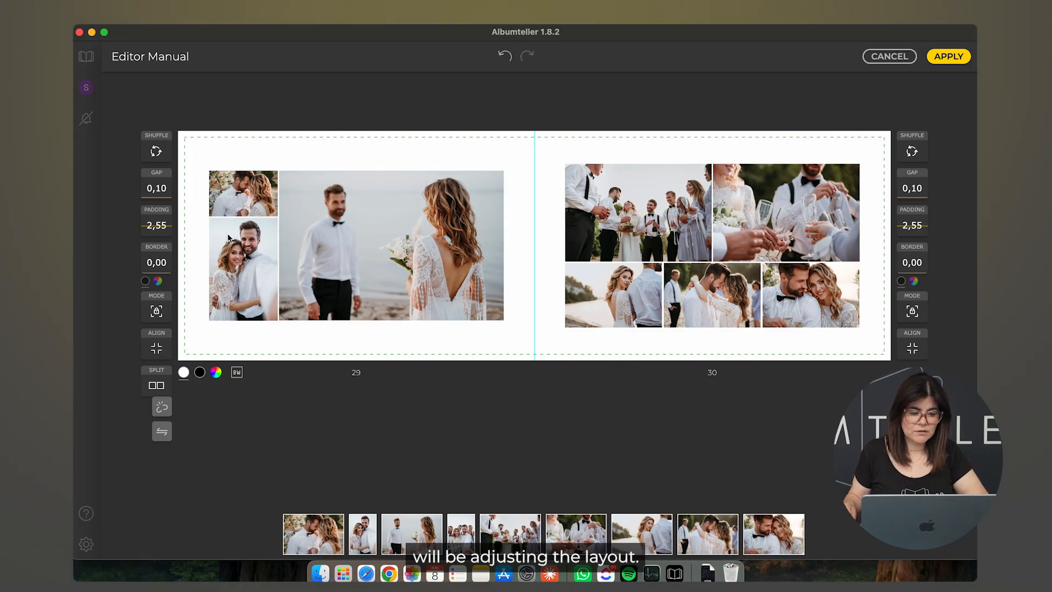
{"action": "left_click_drag", "start_coordinate": [170, 225], "coordinate": [172, 212]}
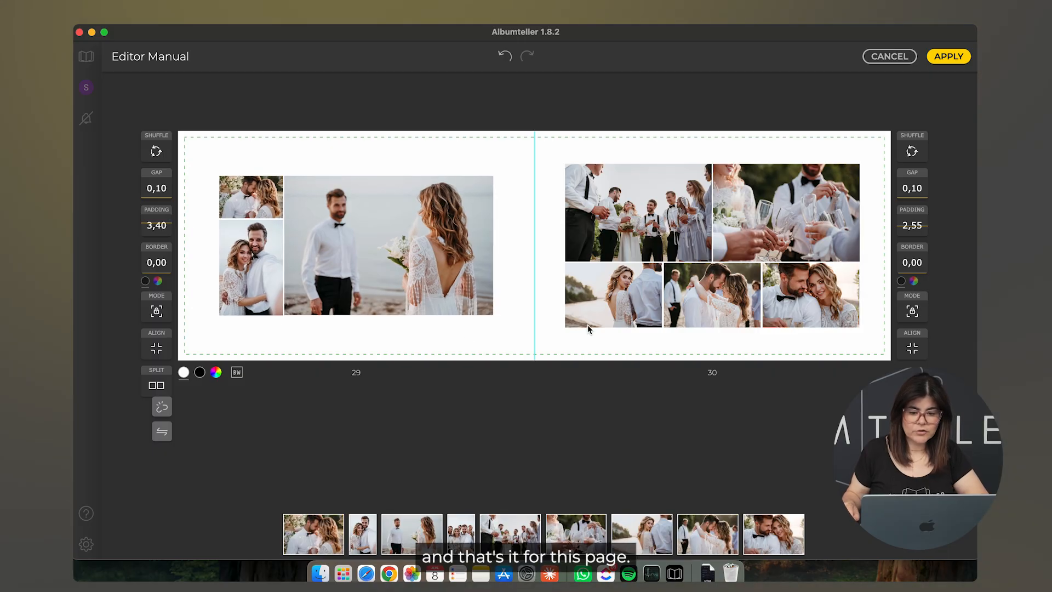
Step: Reshuffle page 30 and crop its champagne-toast photo to a 1:1 square
{"action": "left_click", "coordinate": [913, 152]}
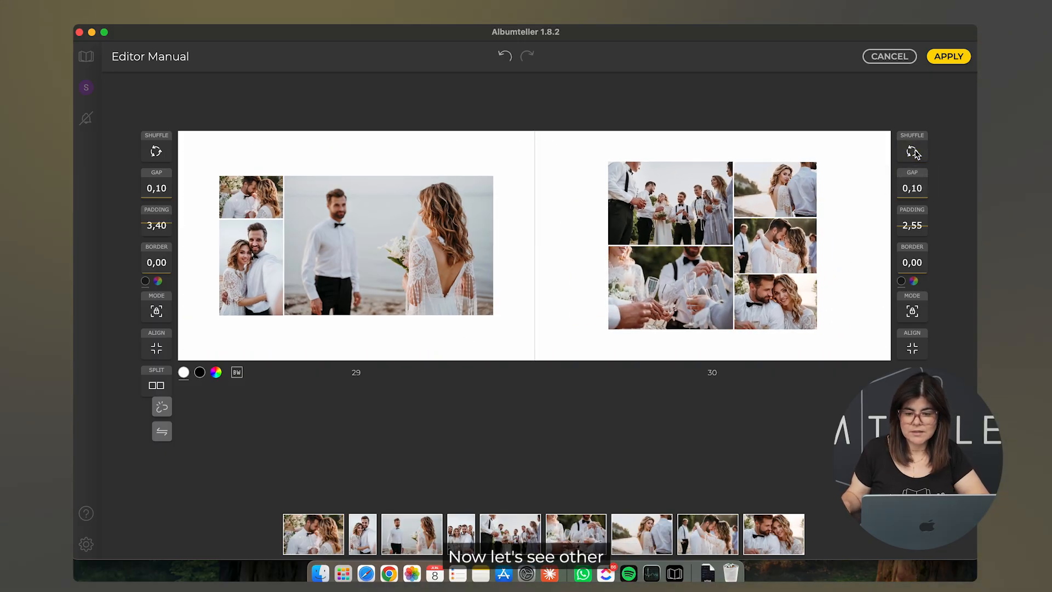
{"action": "left_click", "coordinate": [913, 152]}
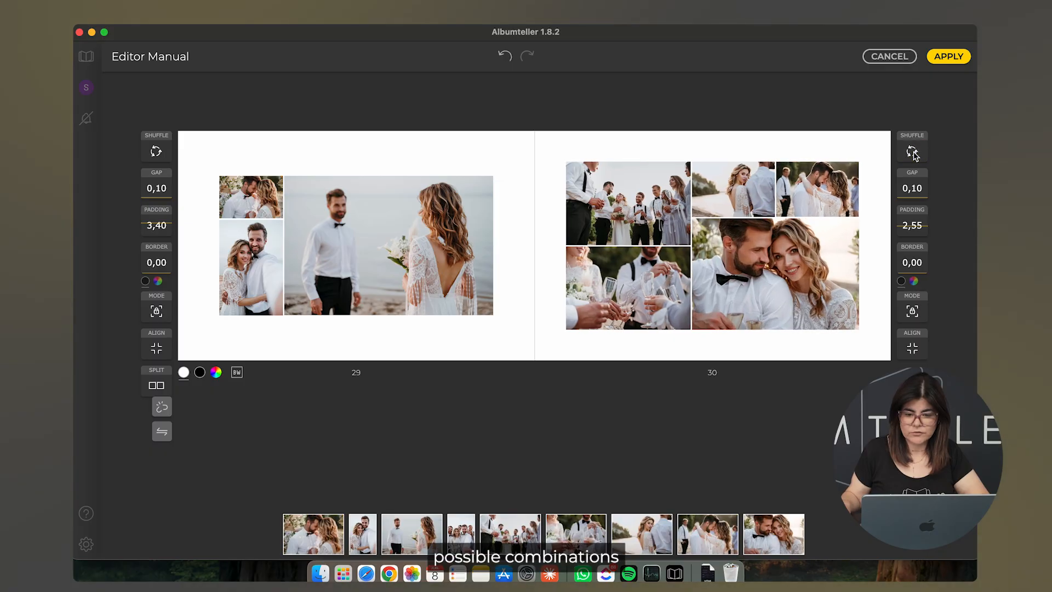
{"action": "left_click", "coordinate": [621, 305]}
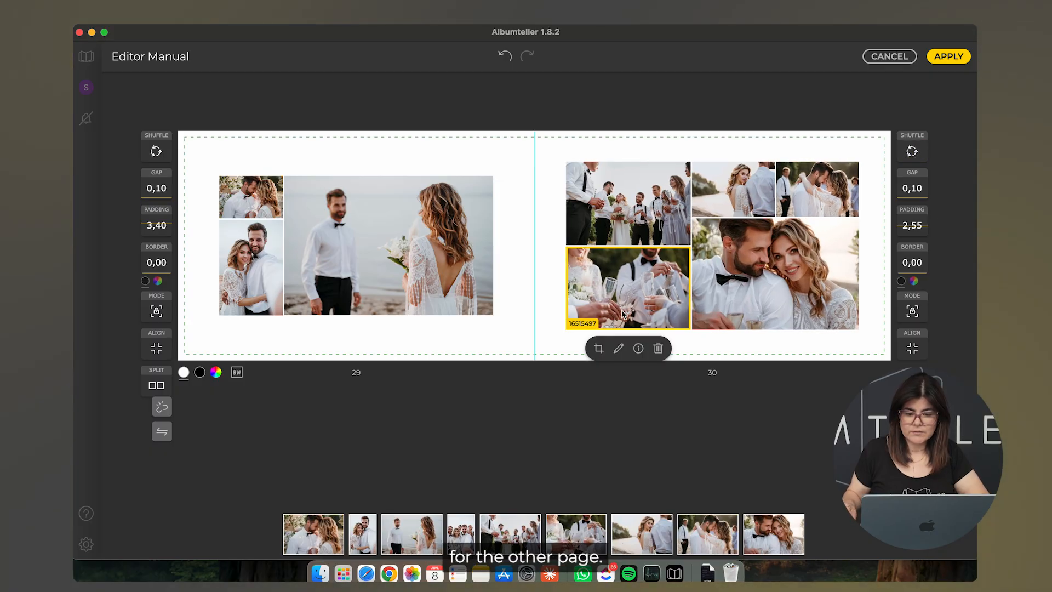
{"action": "left_click", "coordinate": [599, 351]}
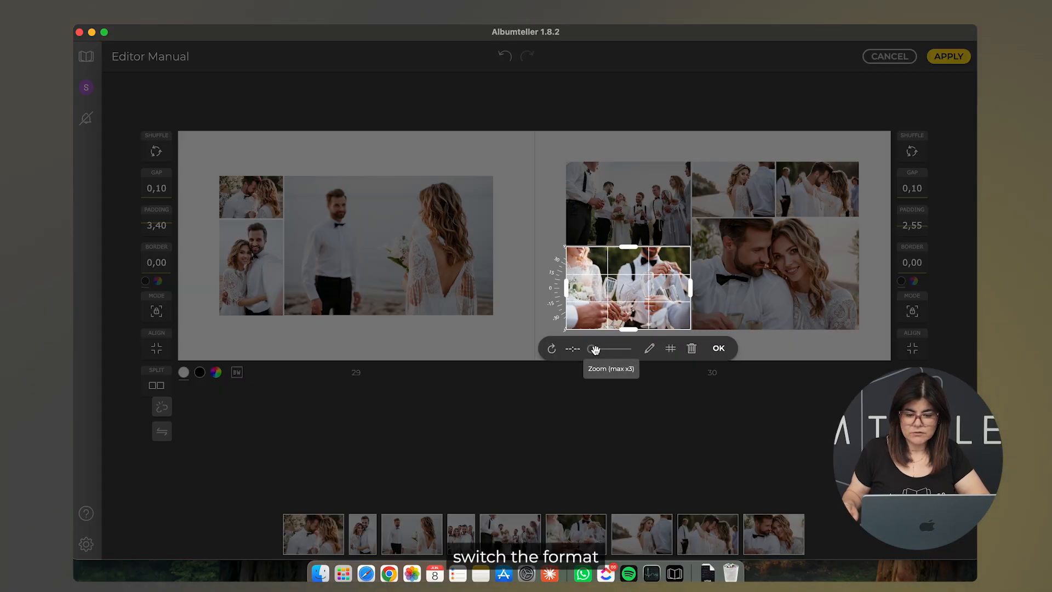
{"action": "left_click", "coordinate": [571, 348]}
{"action": "left_click", "coordinate": [584, 363]}
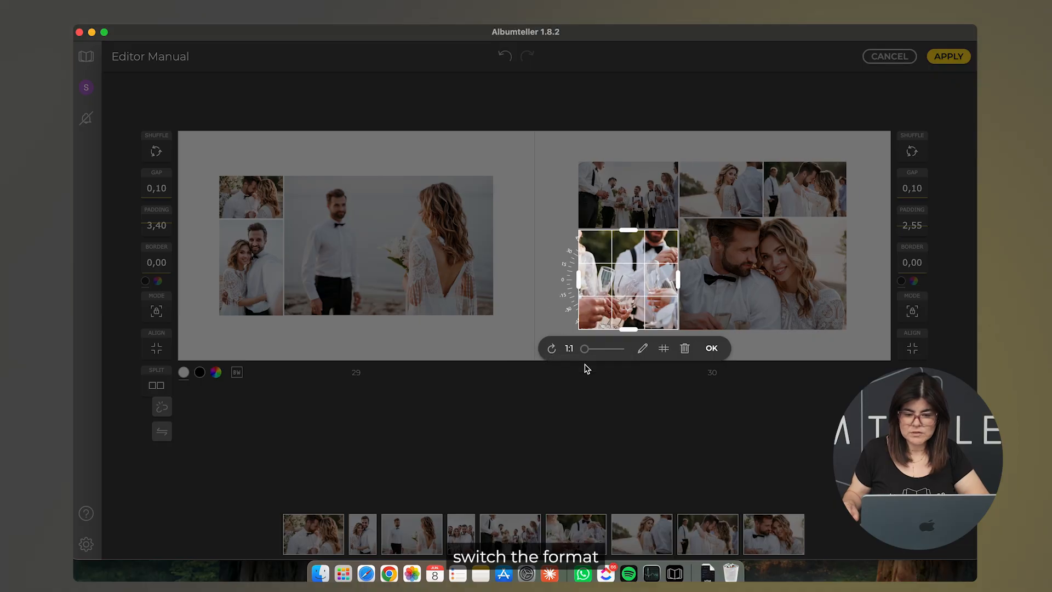
{"action": "left_click", "coordinate": [715, 350]}
{"action": "left_click", "coordinate": [781, 343]}
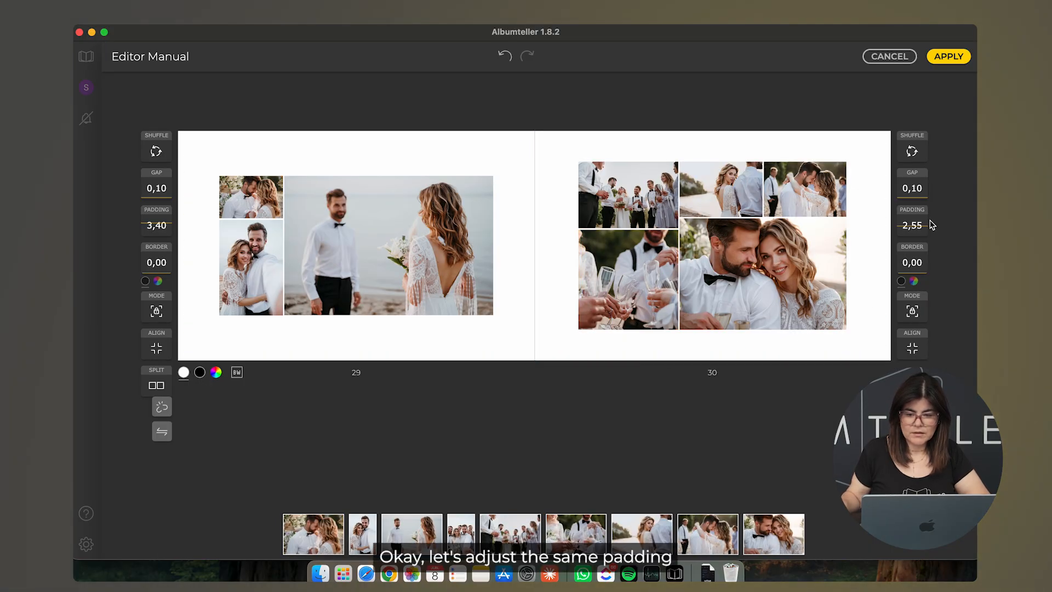
Step: Raise page 30's padding to 3,40
{"action": "scroll", "coordinate": [927, 225], "scroll_direction": "up", "scroll_amount": 11}
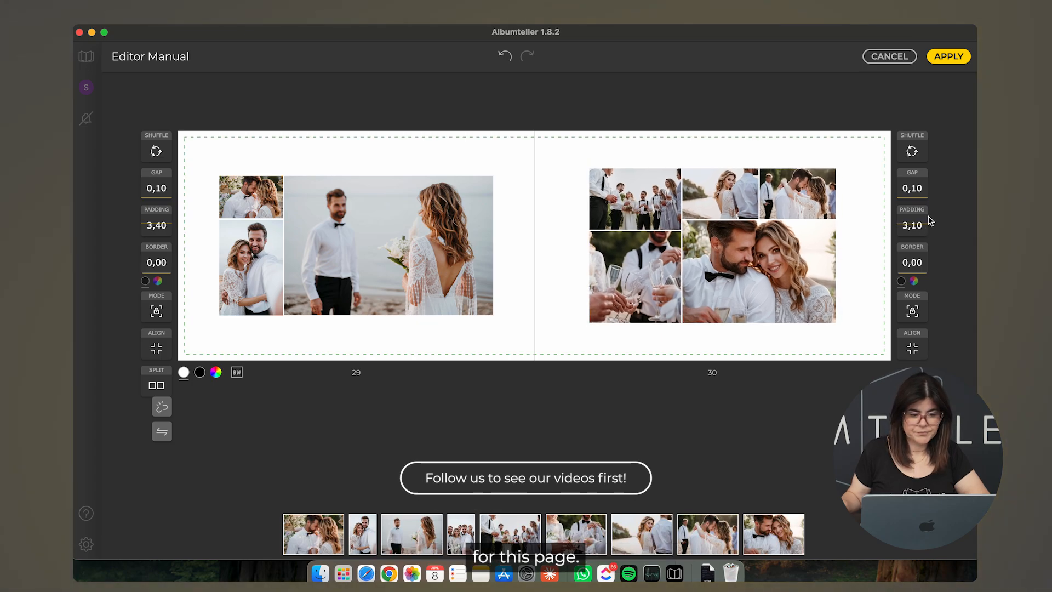
{"action": "scroll", "coordinate": [929, 221], "scroll_direction": "up", "scroll_amount": 6}
{"action": "scroll", "coordinate": [930, 217], "scroll_direction": "up", "scroll_amount": 1}
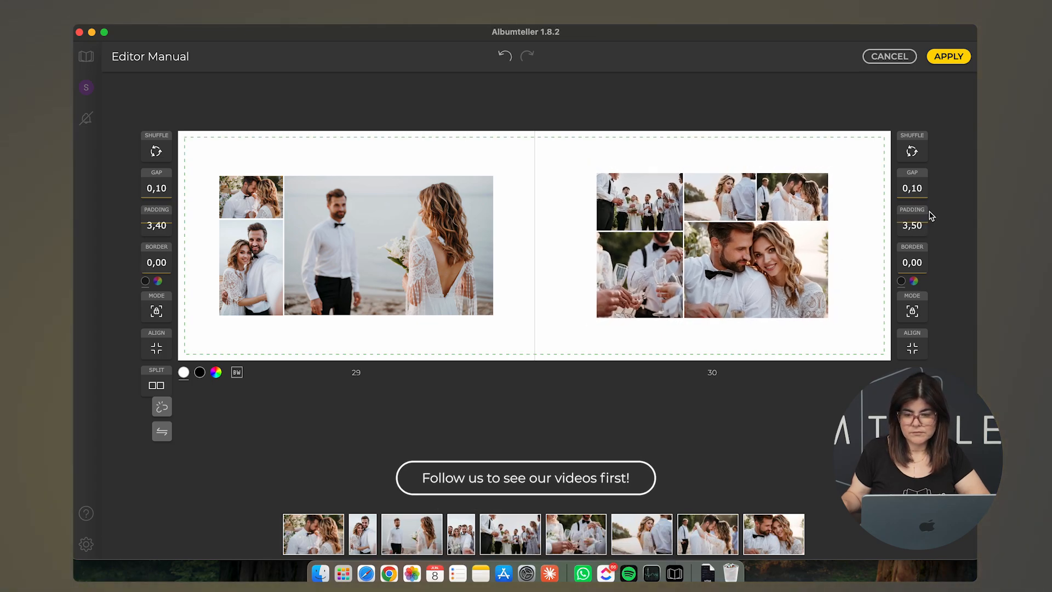
{"action": "scroll", "coordinate": [929, 217], "scroll_direction": "down", "scroll_amount": 1}
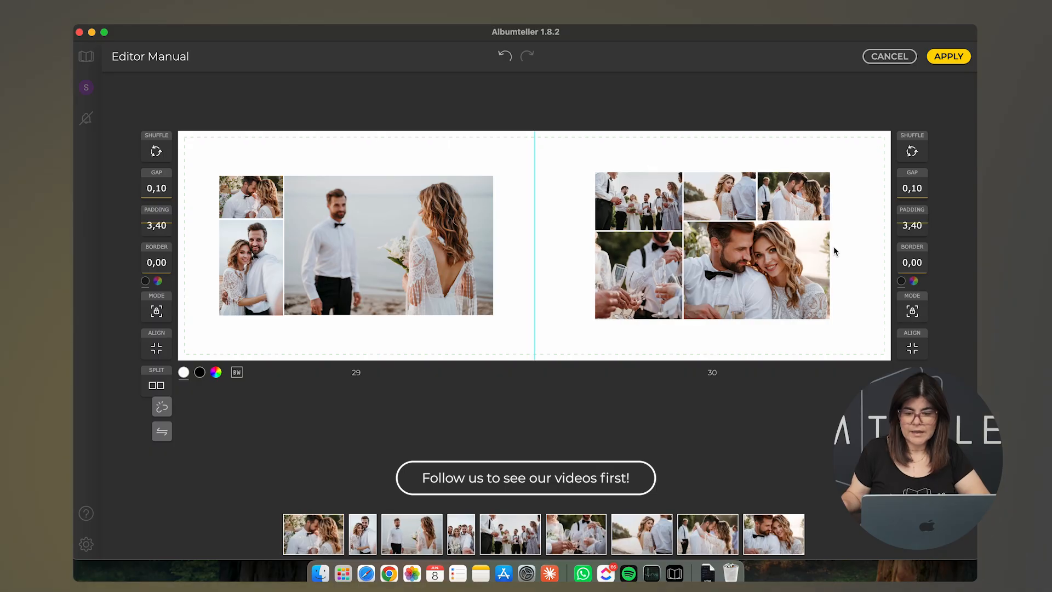
Step: Delete the small couple photo at page 30's top right and apply the spread edits
{"action": "left_click", "coordinate": [784, 265]}
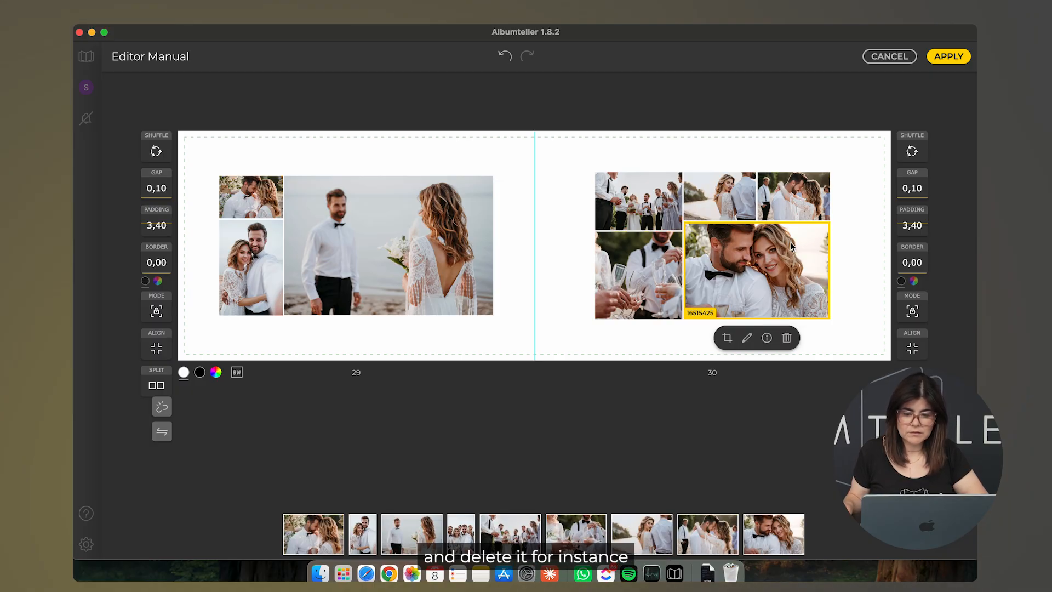
{"action": "left_click", "coordinate": [798, 200]}
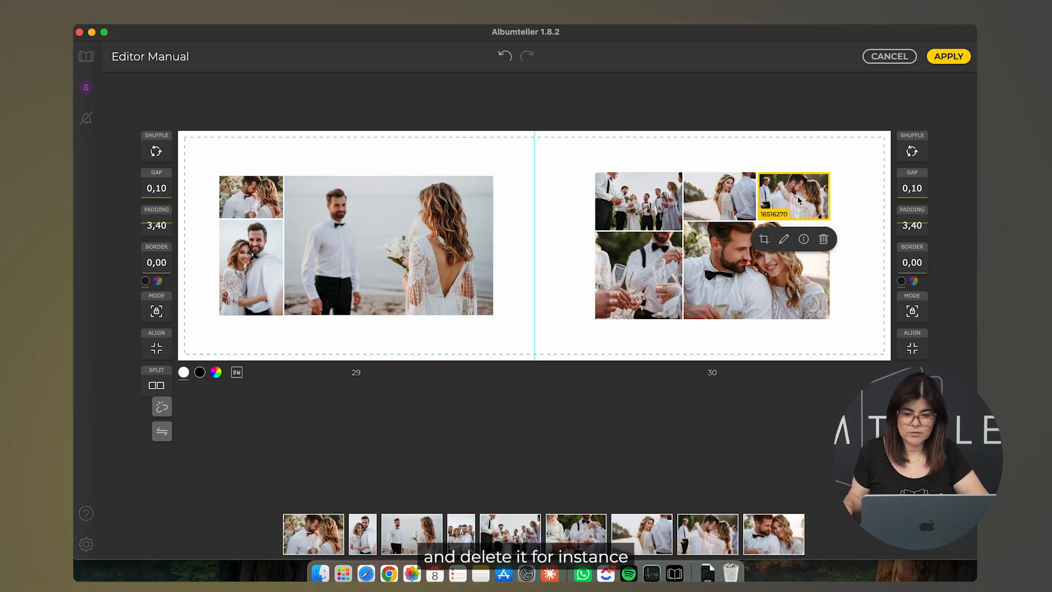
{"action": "left_click", "coordinate": [823, 240]}
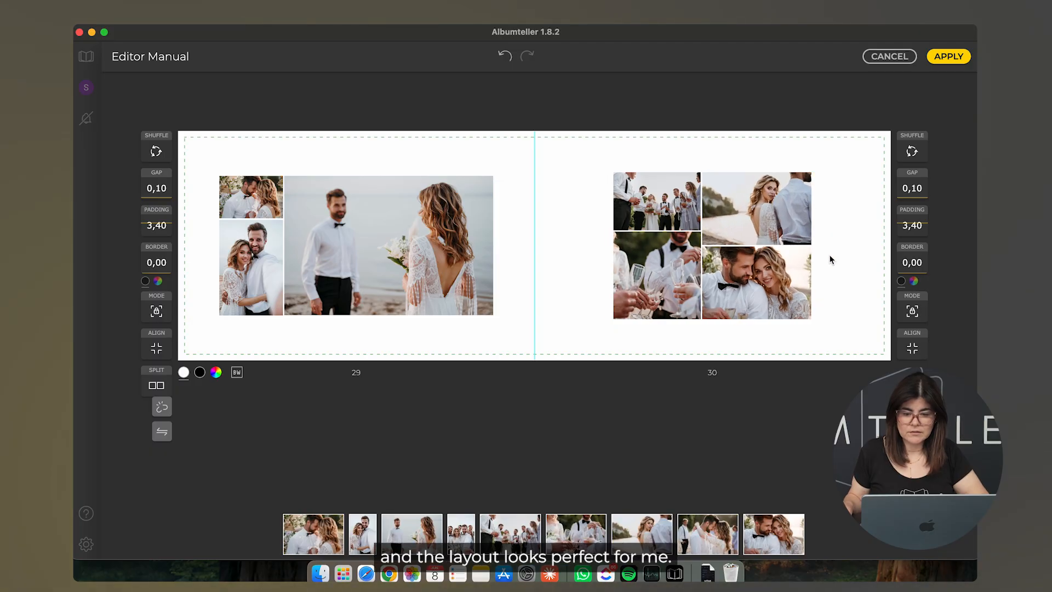
{"action": "left_click", "coordinate": [944, 59]}
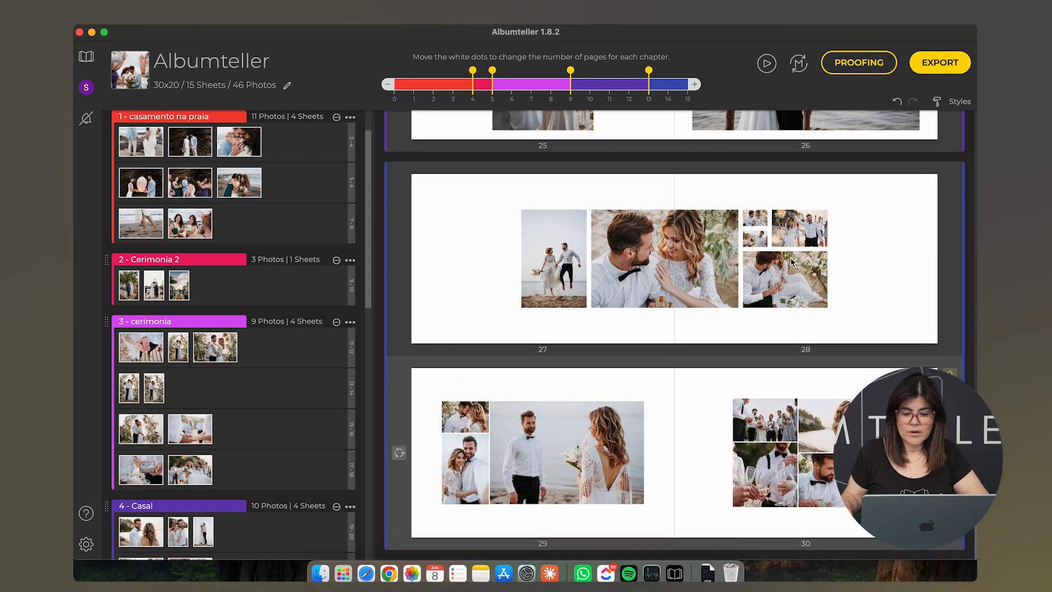
{"action": "scroll", "coordinate": [791, 262], "scroll_direction": "up", "scroll_amount": 20}
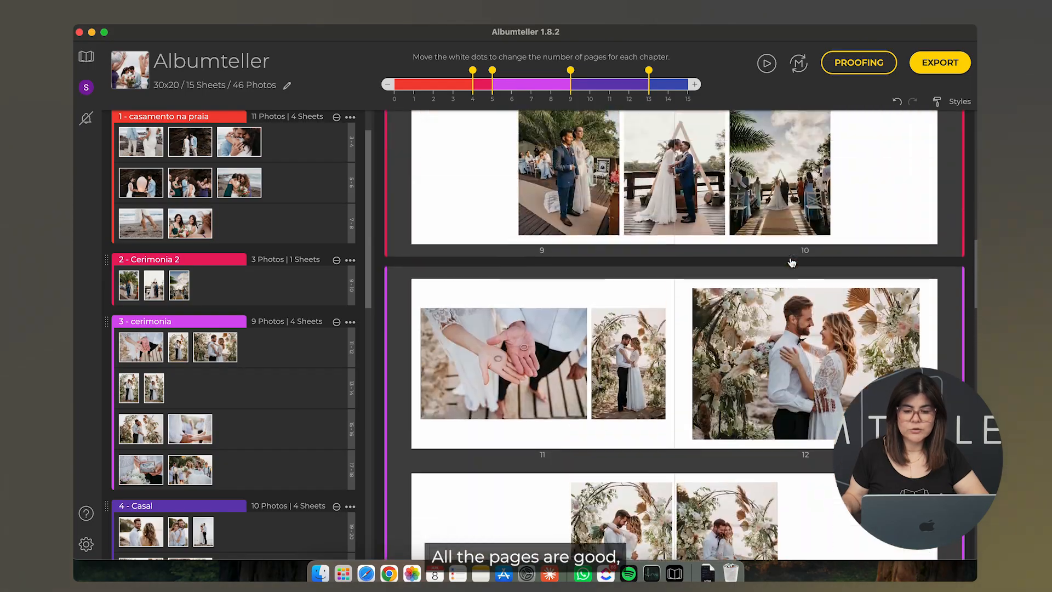
Step: Switch the whole album irreversibly to the full manual editor, confirming with OK
{"action": "scroll", "coordinate": [791, 262], "scroll_direction": "up", "scroll_amount": 15}
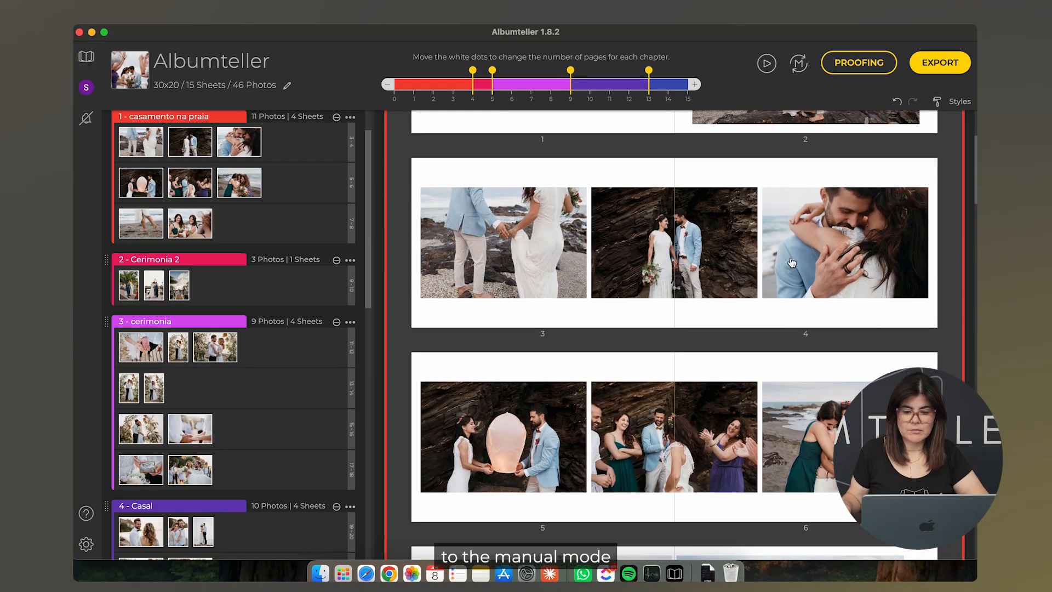
{"action": "scroll", "coordinate": [793, 263], "scroll_direction": "up", "scroll_amount": 2}
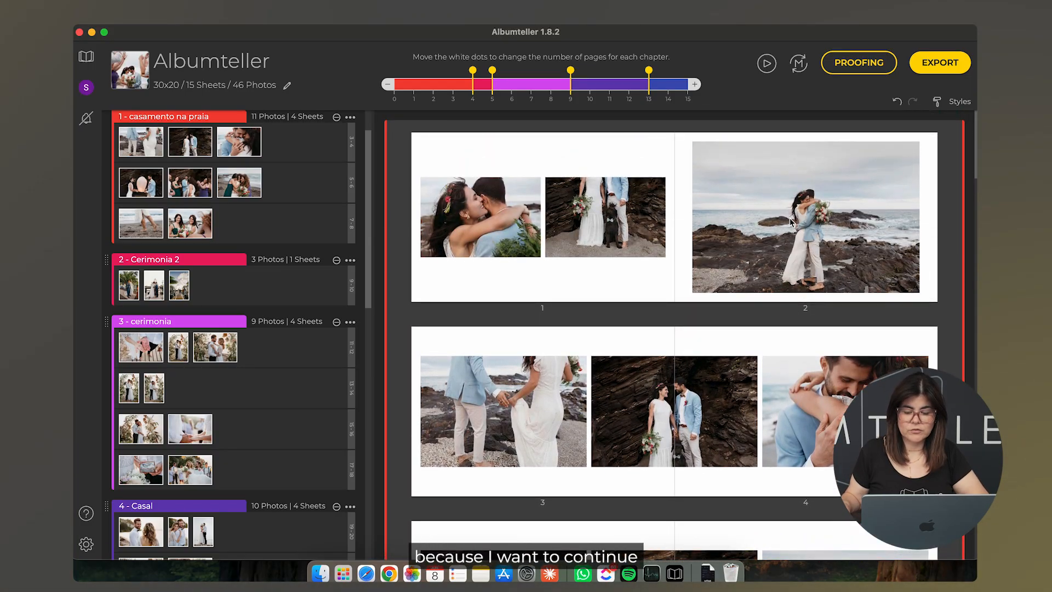
{"action": "left_click", "coordinate": [798, 66]}
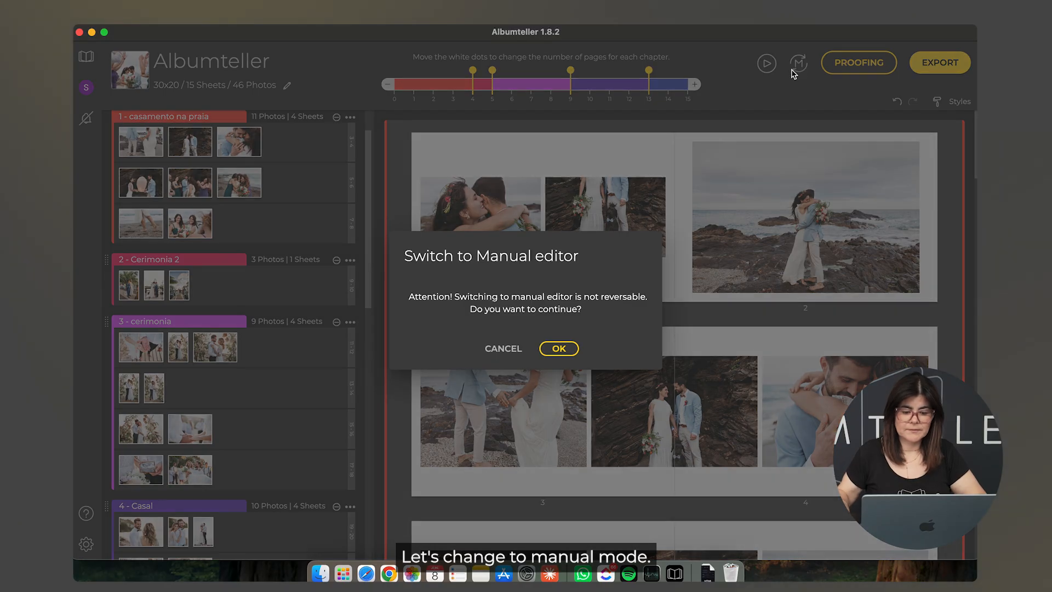
{"action": "left_click", "coordinate": [559, 348]}
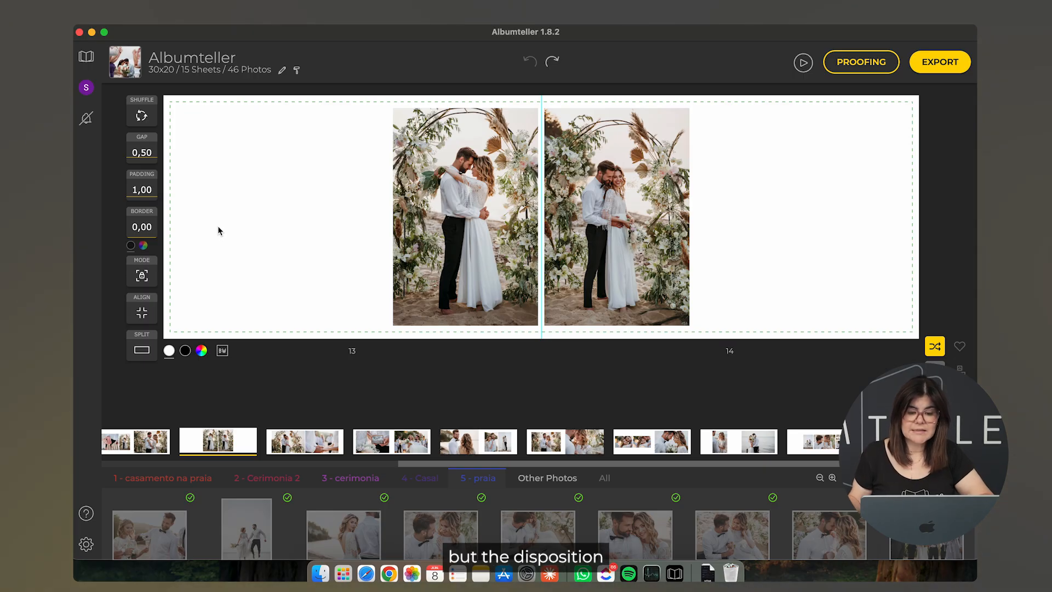
Step: Browse the photos of the Cerimonia 2, cerimonia, Casal, praia chapters and Other Photos
{"action": "left_click", "coordinate": [181, 478]}
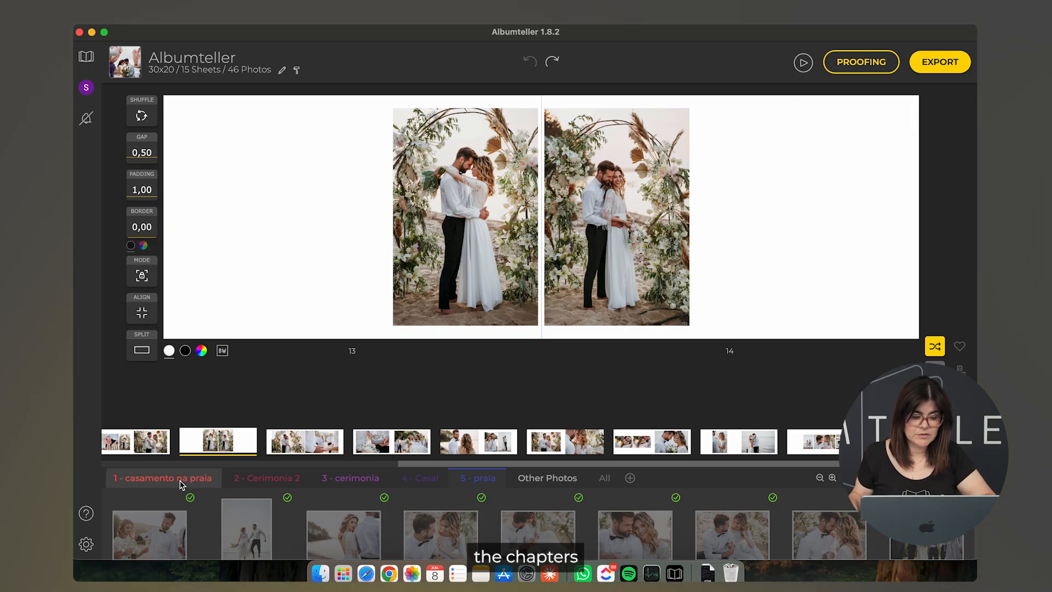
{"action": "left_click", "coordinate": [356, 485]}
{"action": "left_click", "coordinate": [426, 482]}
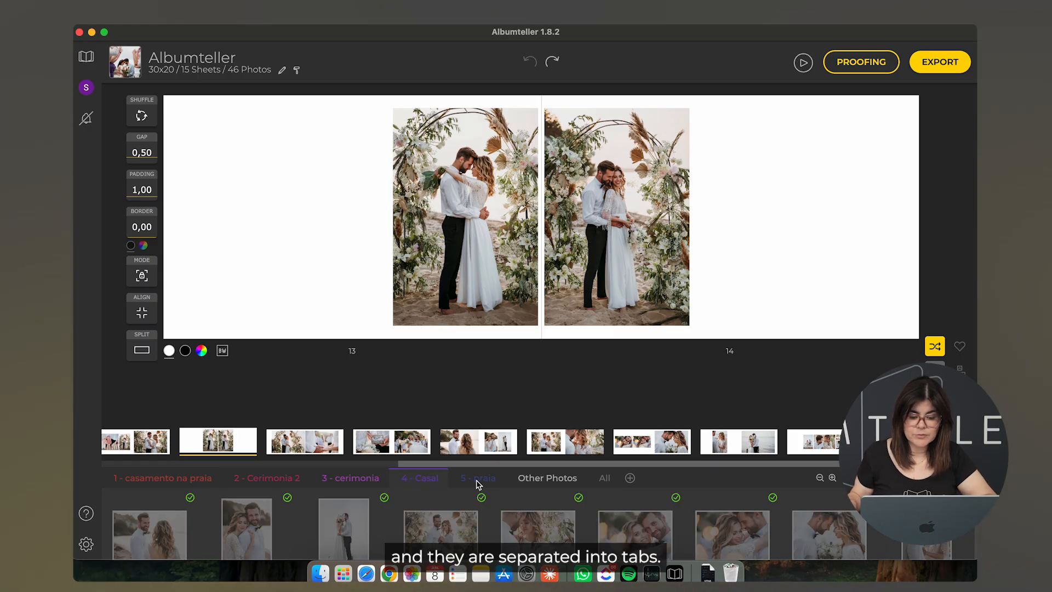
{"action": "left_click", "coordinate": [476, 482]}
{"action": "left_click", "coordinate": [560, 482]}
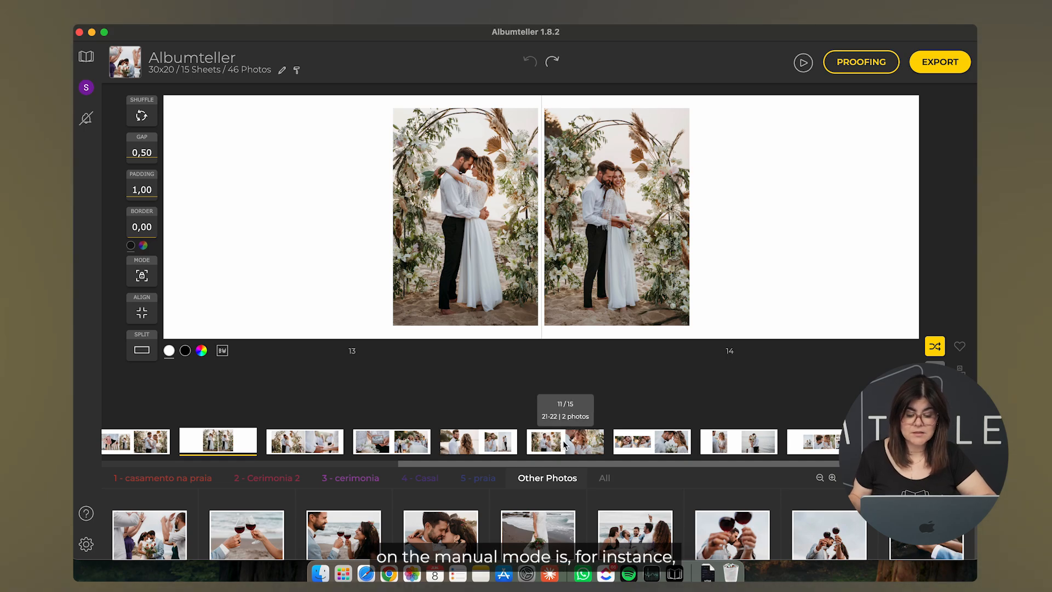
Step: Move the eleventh sheet and arch couple spread forward, add a blank sheet, then view pages 23–24
{"action": "left_click_drag", "start_coordinate": [565, 442], "coordinate": [208, 434]}
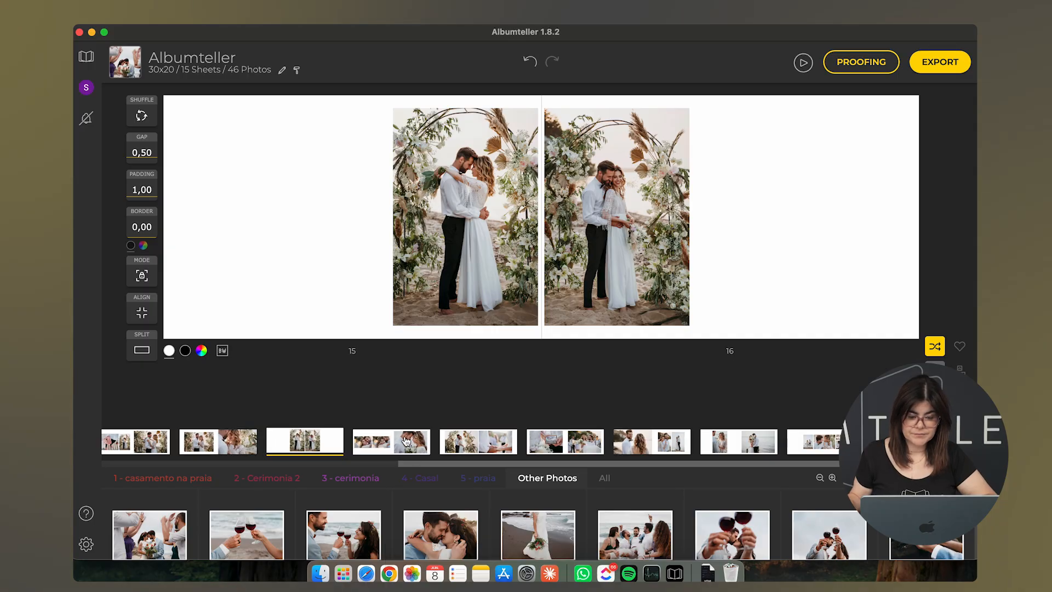
{"action": "left_click_drag", "start_coordinate": [738, 446], "coordinate": [648, 446]}
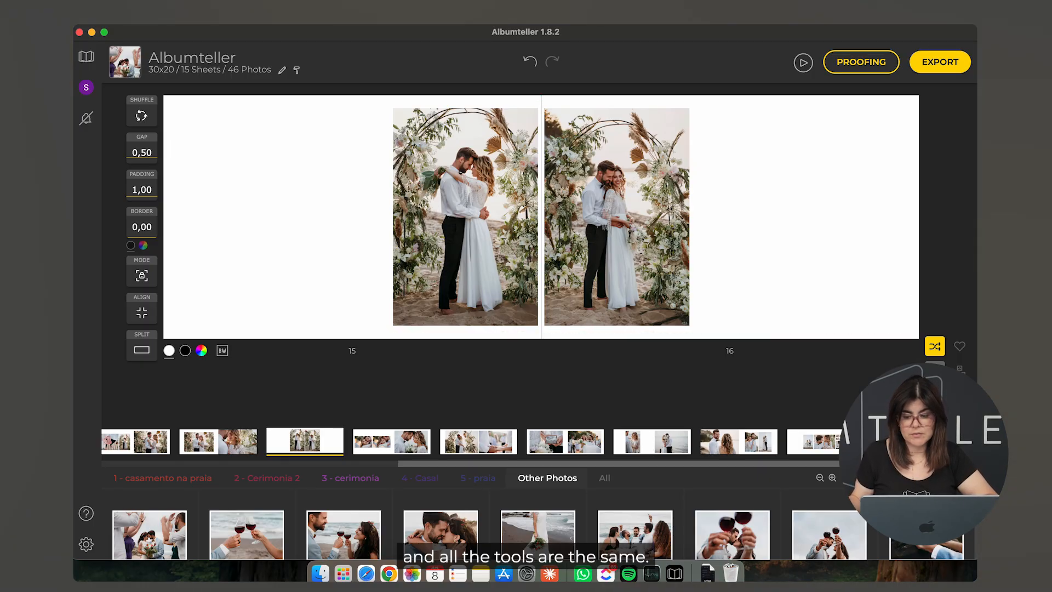
{"action": "left_click", "coordinate": [934, 395]}
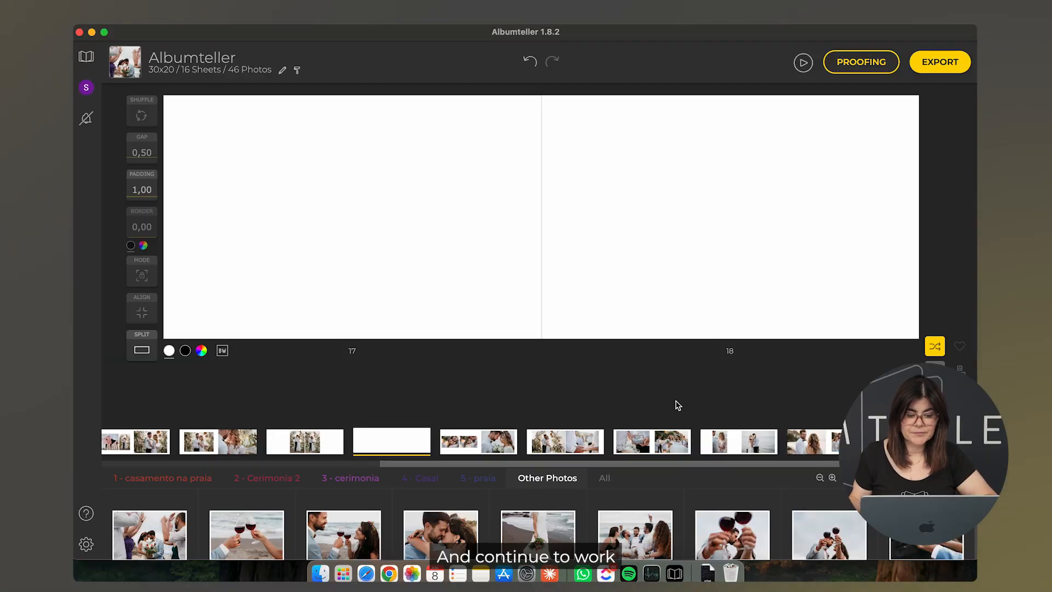
{"action": "left_click", "coordinate": [663, 446]}
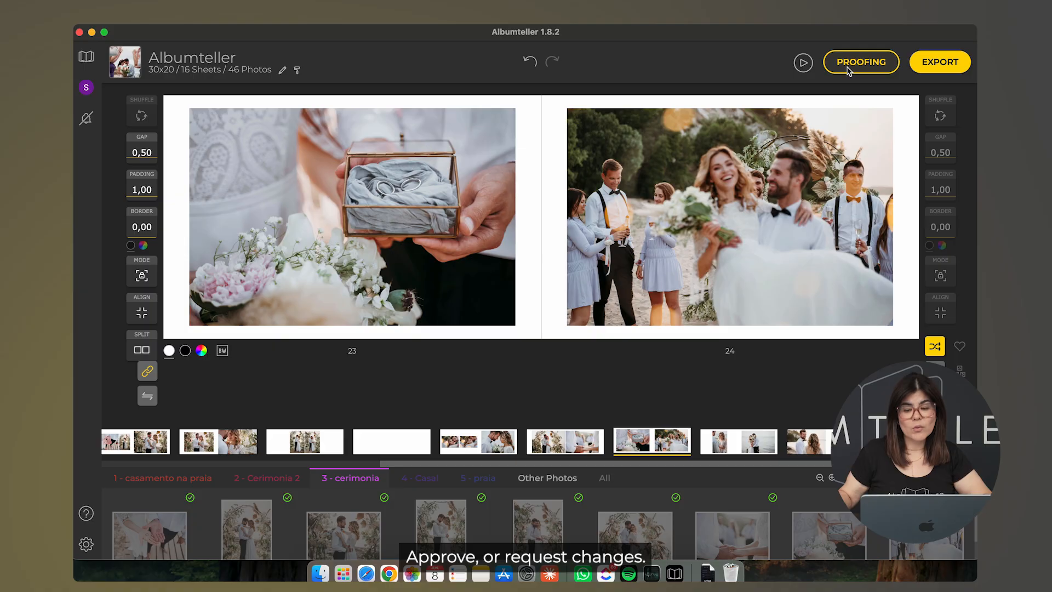
Step: Start the album's proofing setup with Public, Disable change requests and Disable chat all unchecked
{"action": "left_click", "coordinate": [847, 67]}
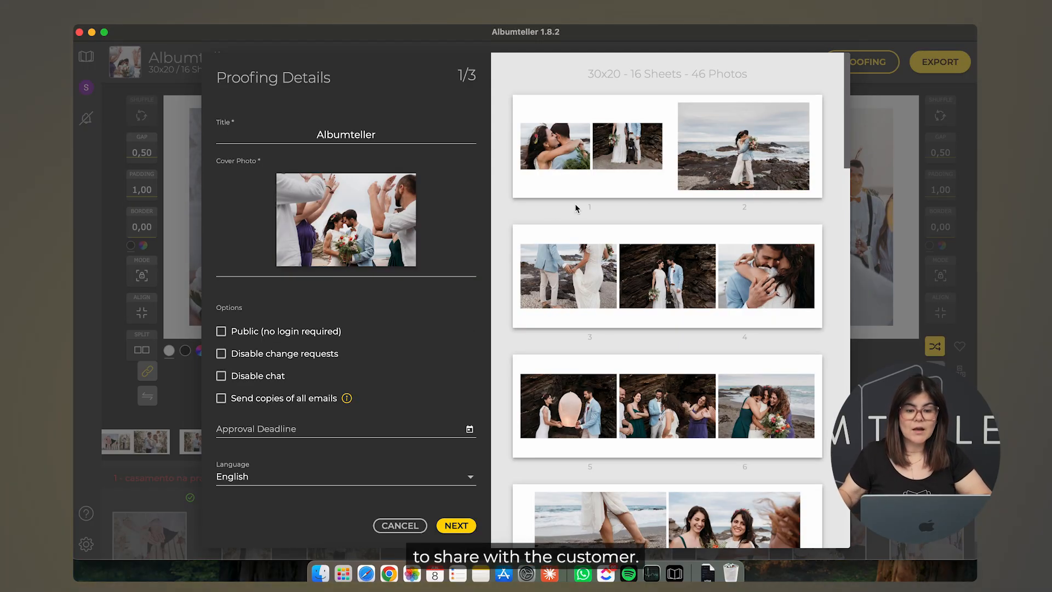
{"action": "scroll", "coordinate": [537, 221], "scroll_direction": "down", "scroll_amount": 10}
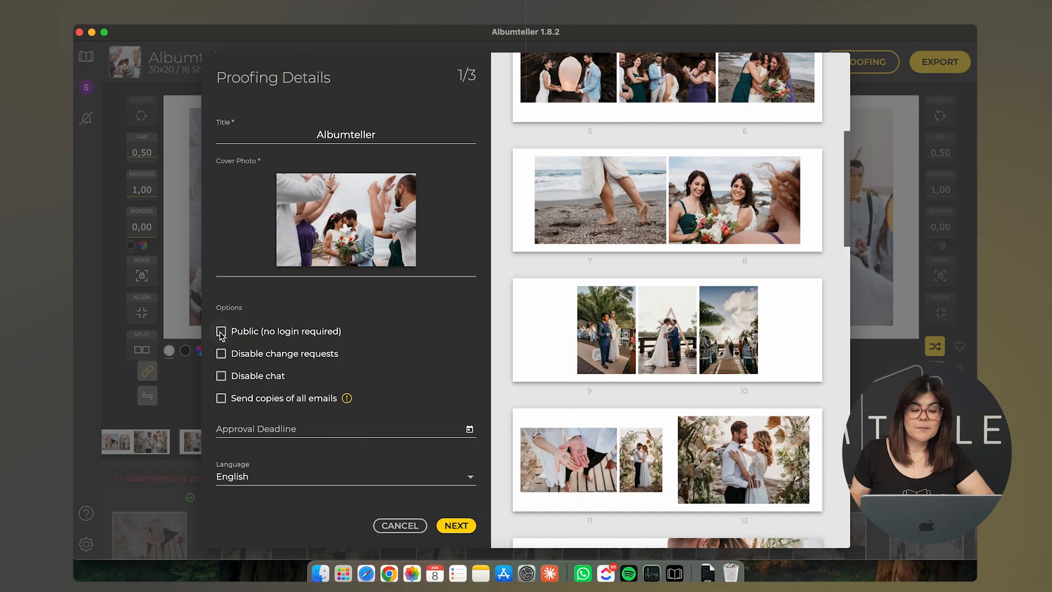
{"action": "left_click", "coordinate": [221, 331]}
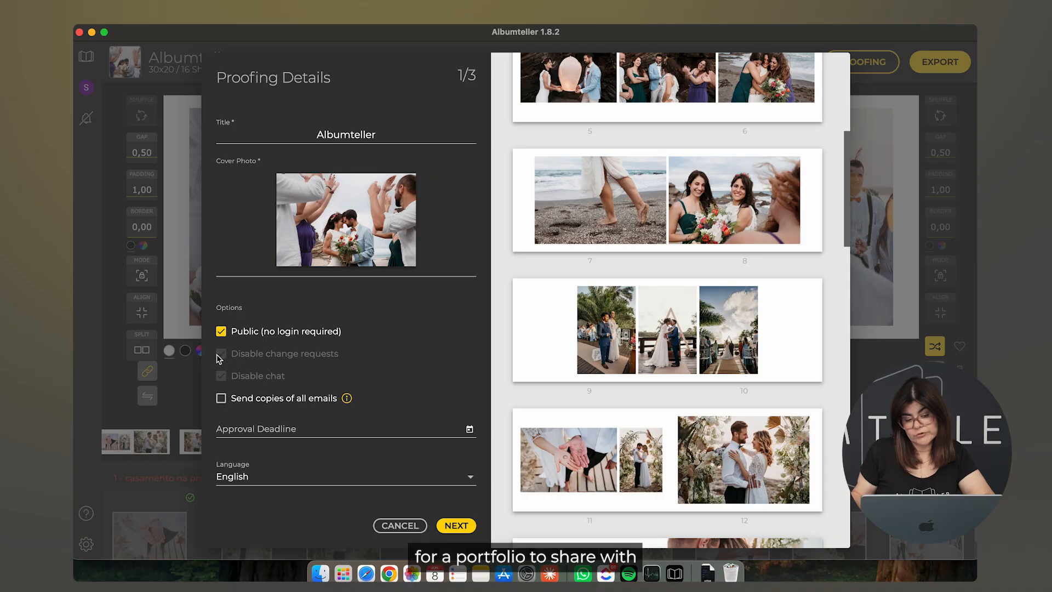
{"action": "left_click", "coordinate": [221, 333]}
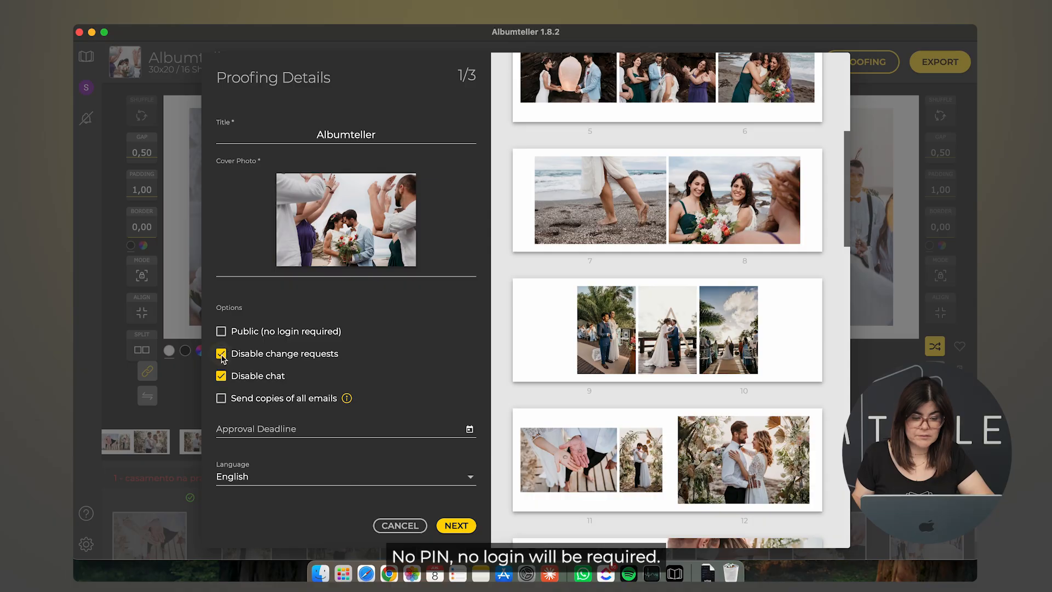
{"action": "left_click", "coordinate": [222, 354]}
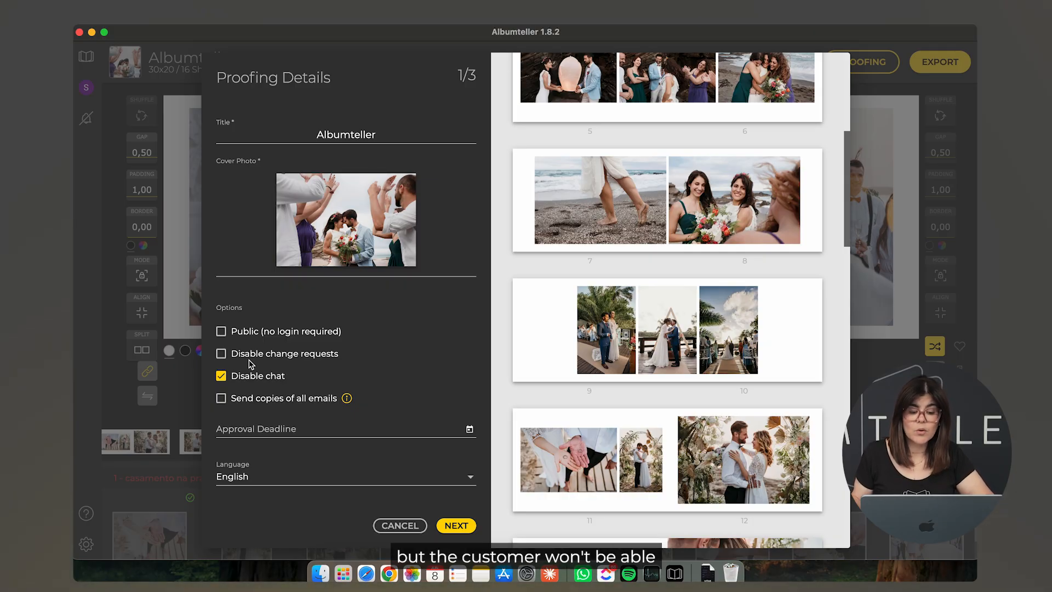
{"action": "left_click", "coordinate": [221, 377]}
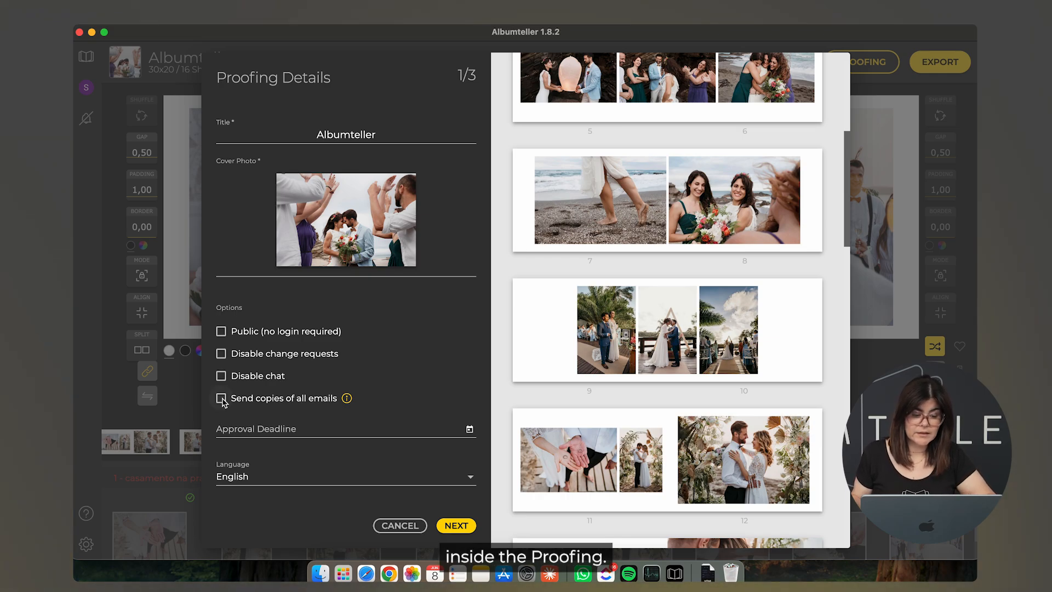
{"action": "mouse_move", "coordinate": [347, 399]}
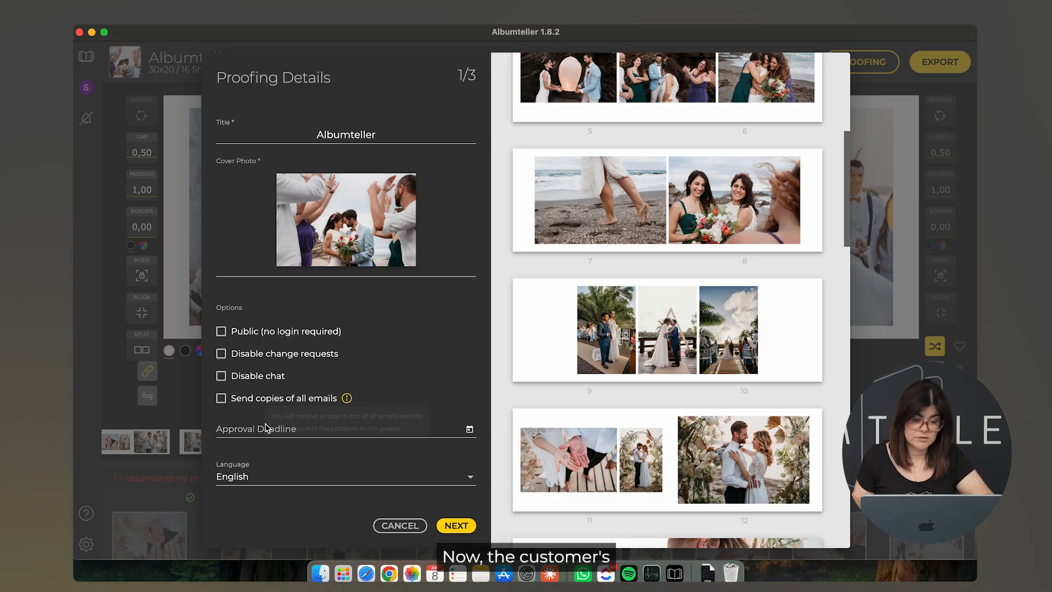
Step: Set the approval deadline to June 22, 2026 and keep English as the proofing language
{"action": "left_click", "coordinate": [469, 431]}
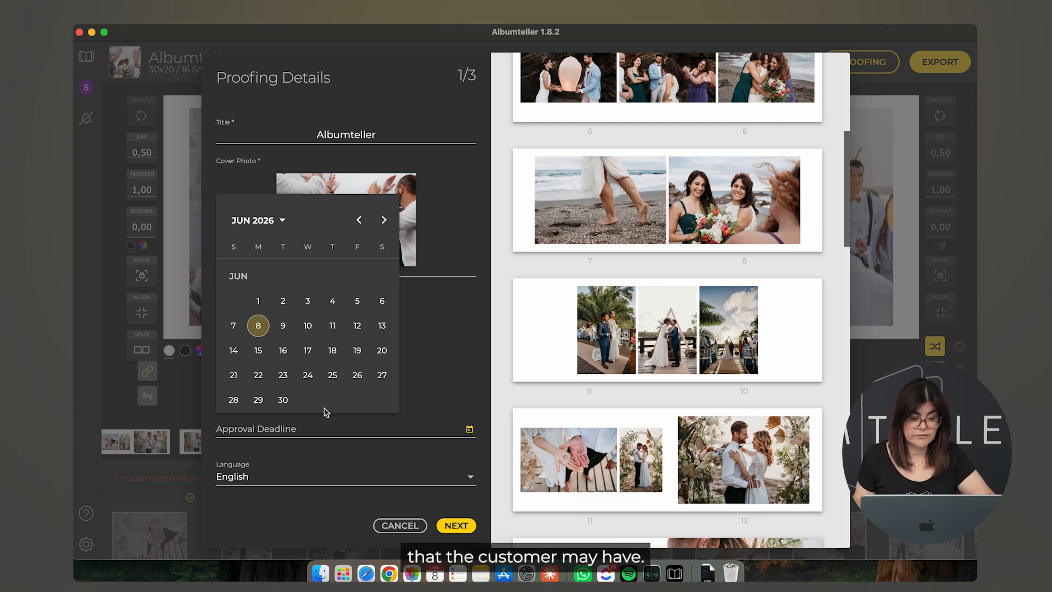
{"action": "left_click", "coordinate": [259, 376]}
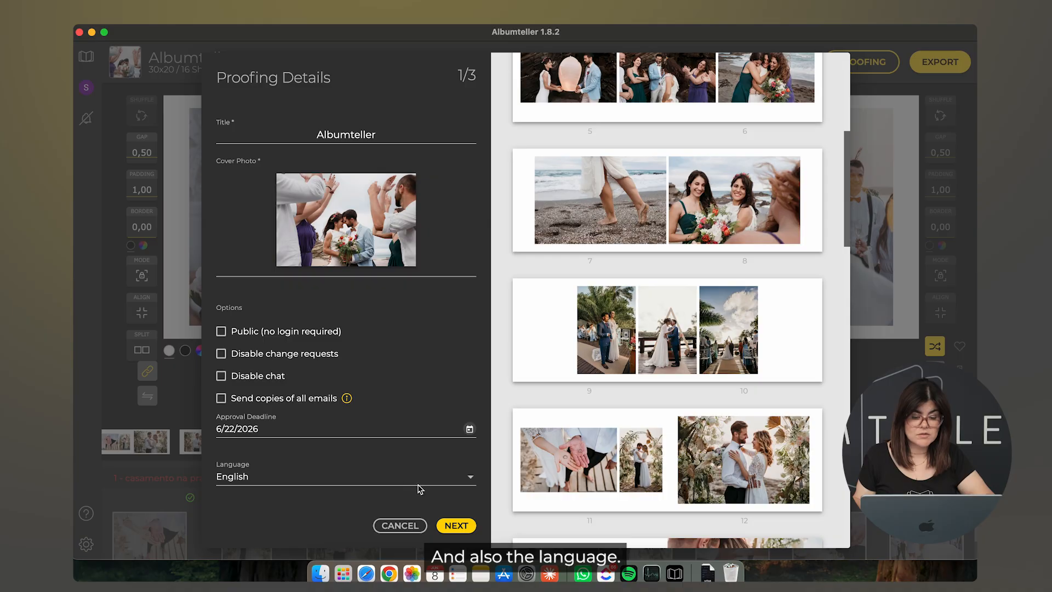
{"action": "left_click", "coordinate": [469, 480]}
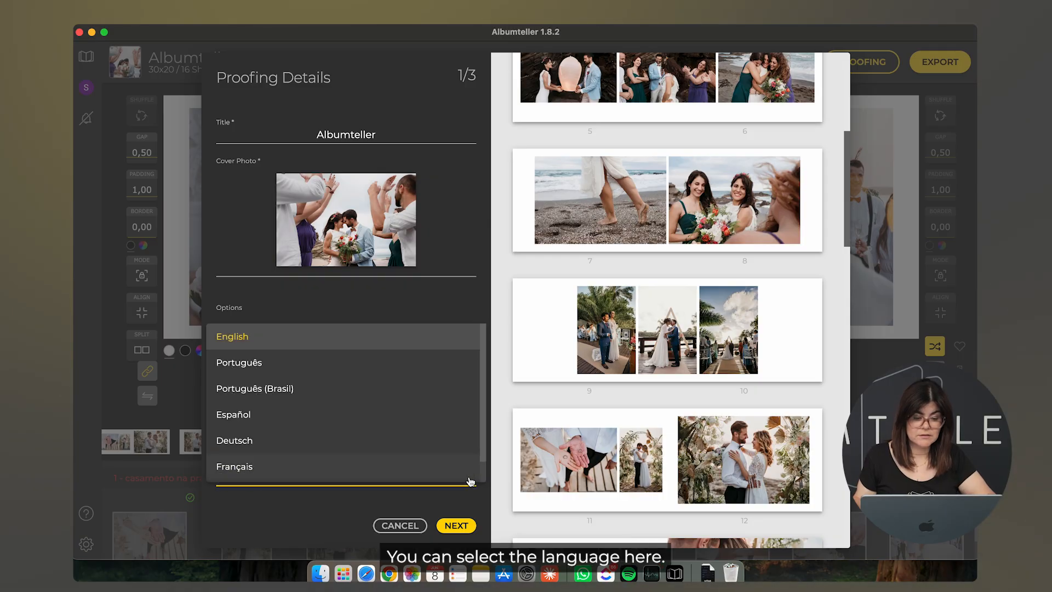
{"action": "left_click", "coordinate": [360, 344]}
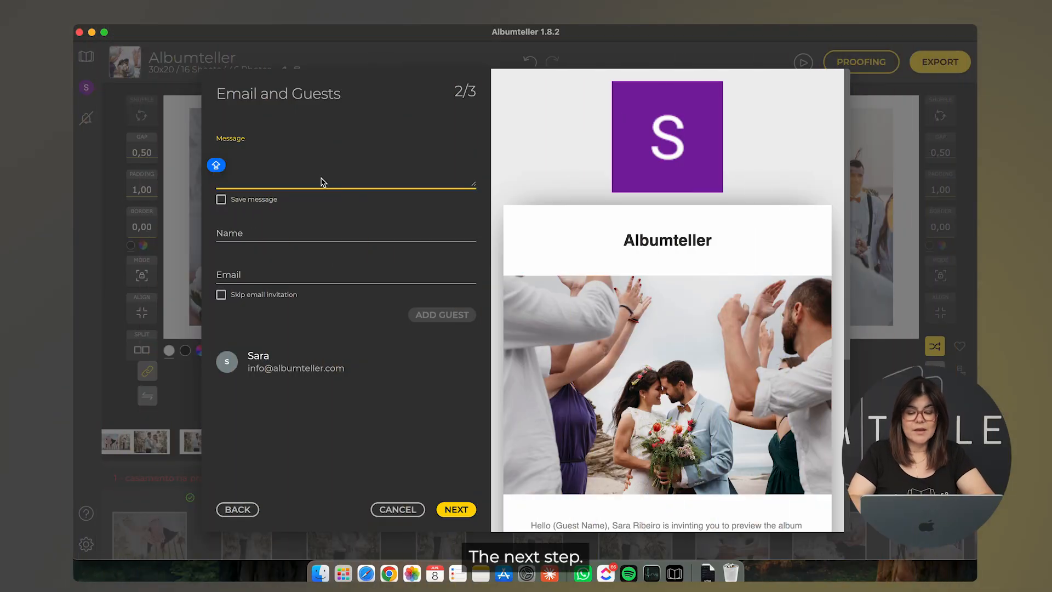
Step: Write the invitation message greeting the client: 'Here's your album. I hope you like it'
{"action": "type", "text": "H"}
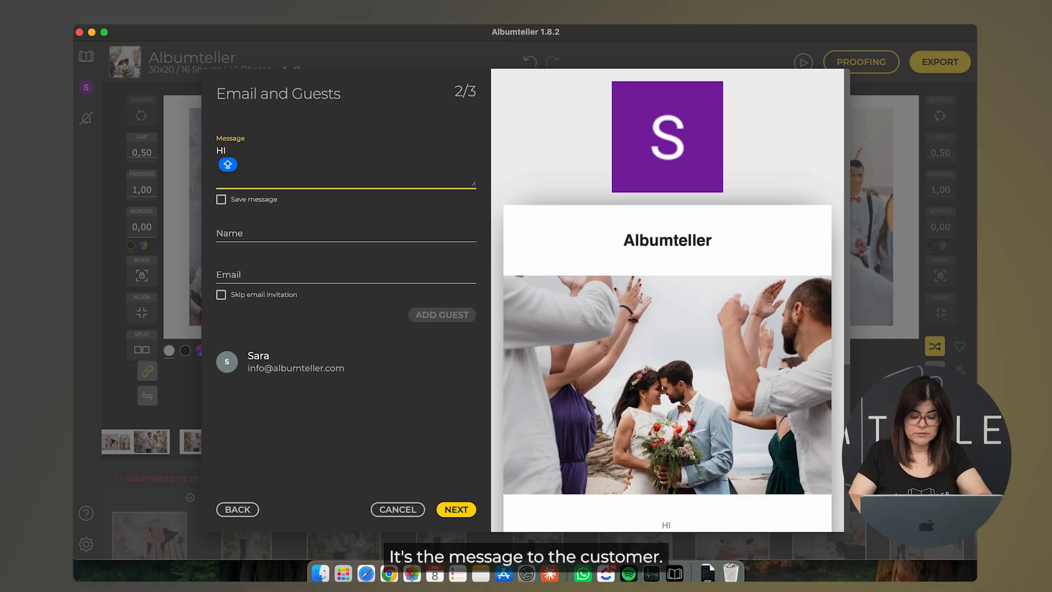
{"action": "type", "text": "i "}
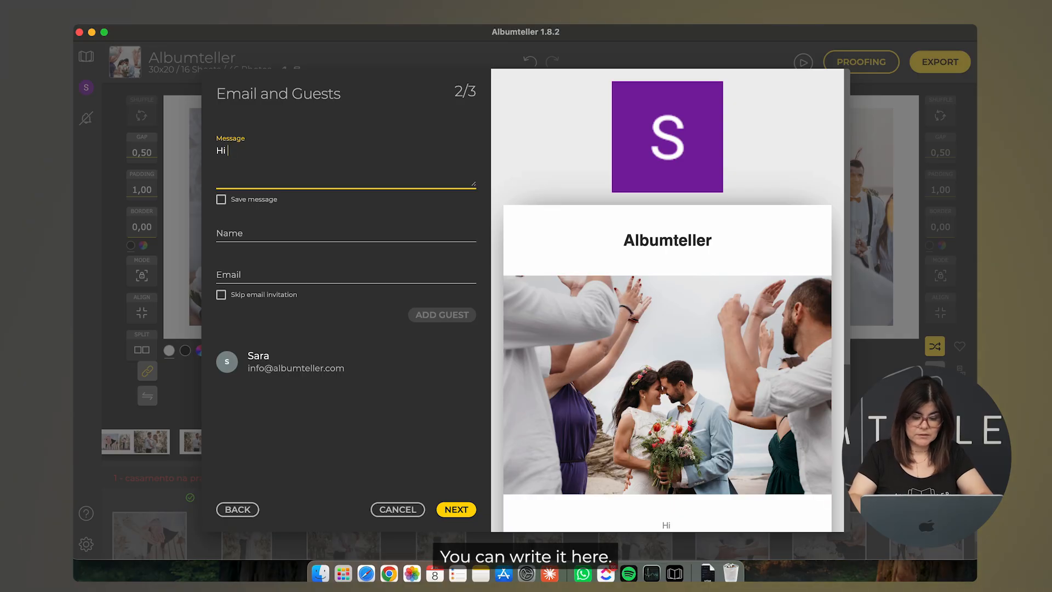
{"action": "type", "text": "saara"}
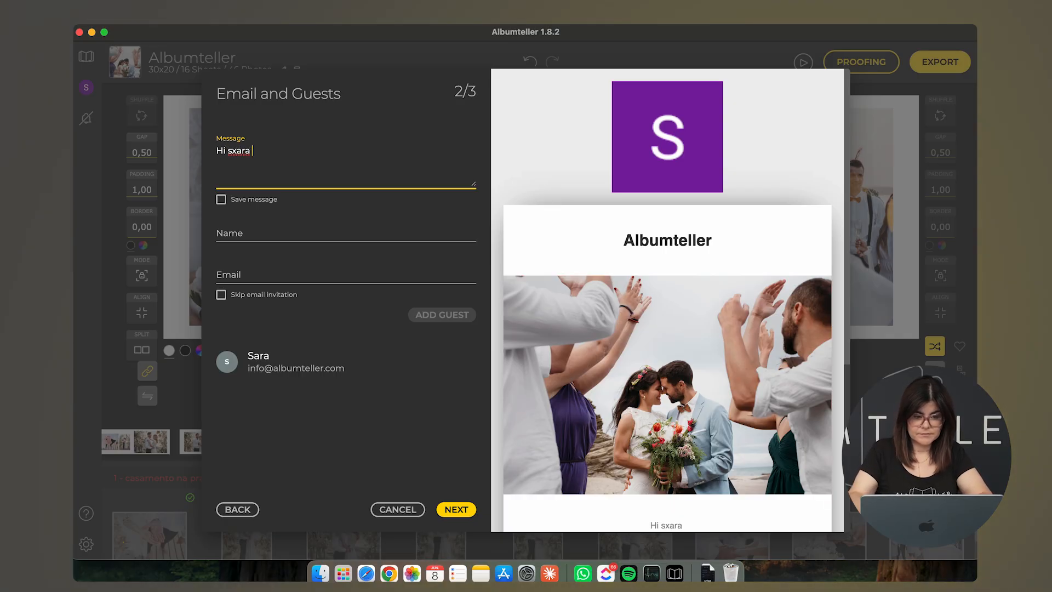
{"action": "key", "text": "BackSpace"}
{"action": "key", "text": "BackSpace"}
{"action": "key", "text": "BackSpace"}
{"action": "key", "text": "BackSpace"}
{"action": "key", "text": "BackSpace"}
{"action": "type", "text": "Saram"}
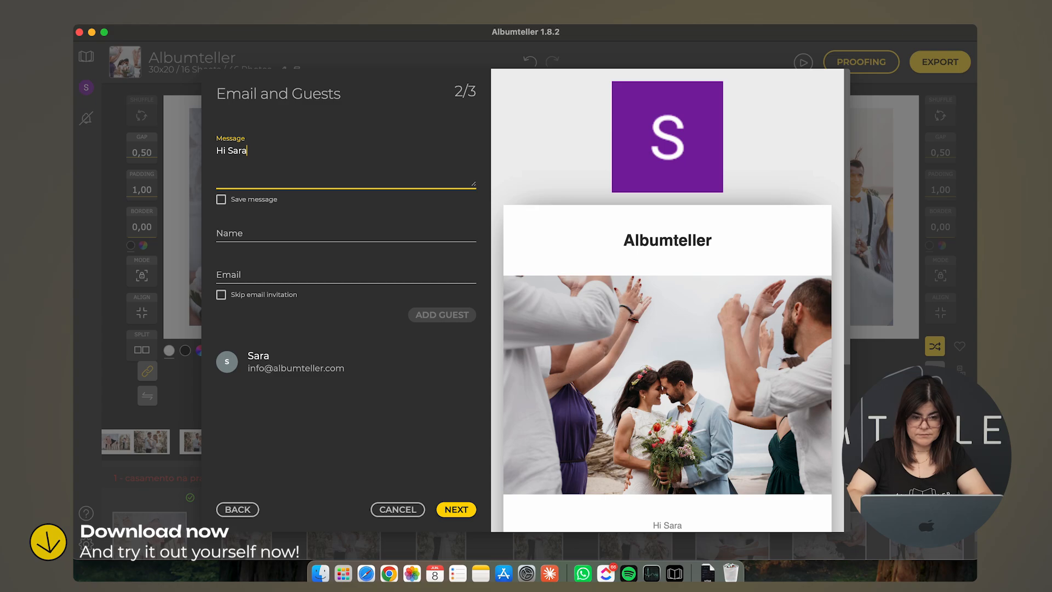
{"action": "key", "text": "BackSpace"}
{"action": "key", "text": "BackSpace"}
{"action": "type", "text": ", "}
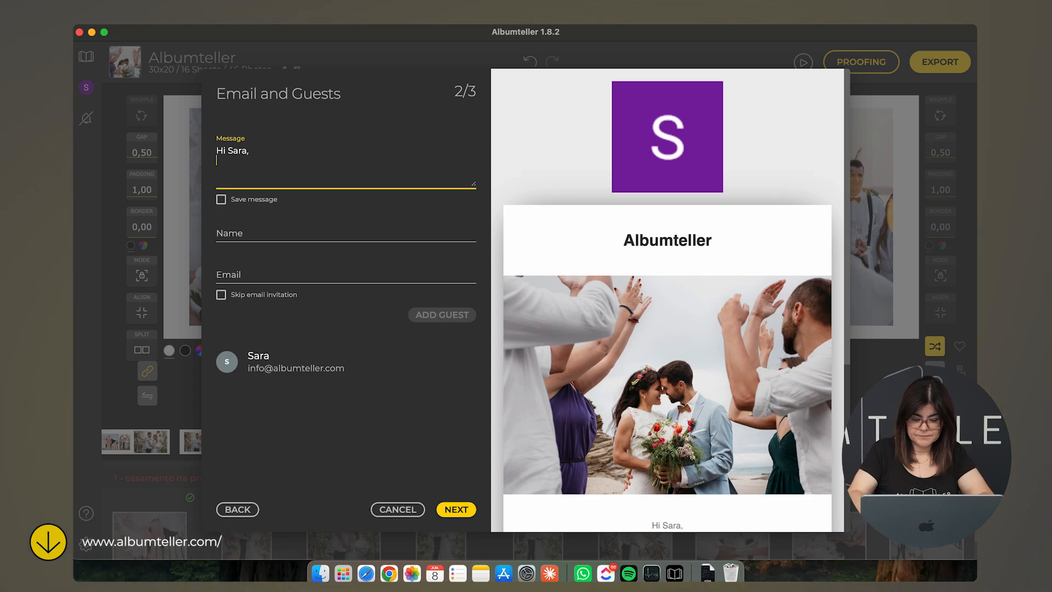
{"action": "type", "text": "Here's uy"}
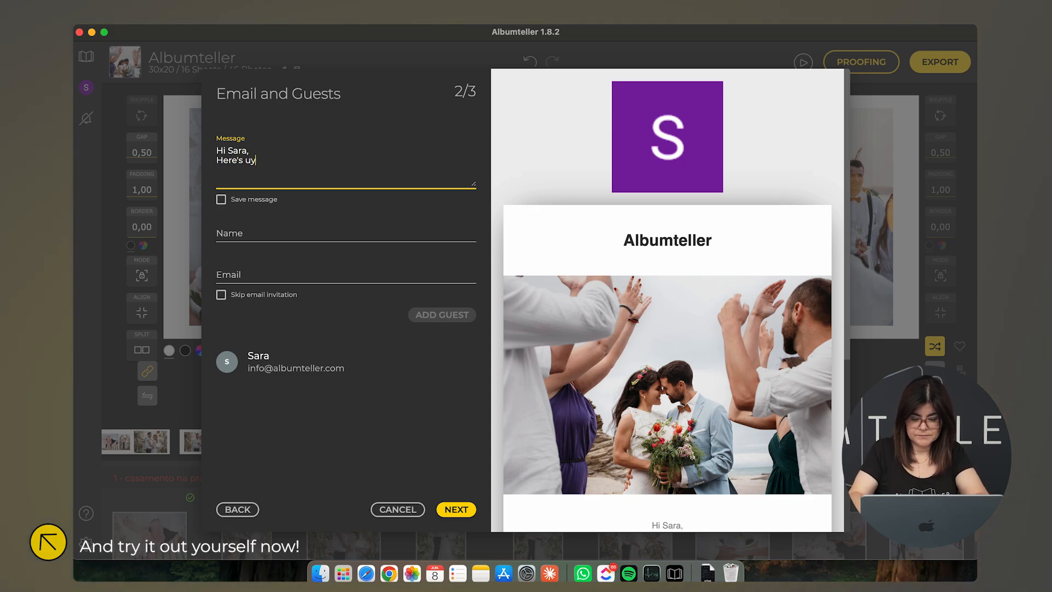
{"action": "key", "text": "BackSpace"}
{"action": "key", "text": "BackSpace"}
{"action": "type", "text": "your al"}
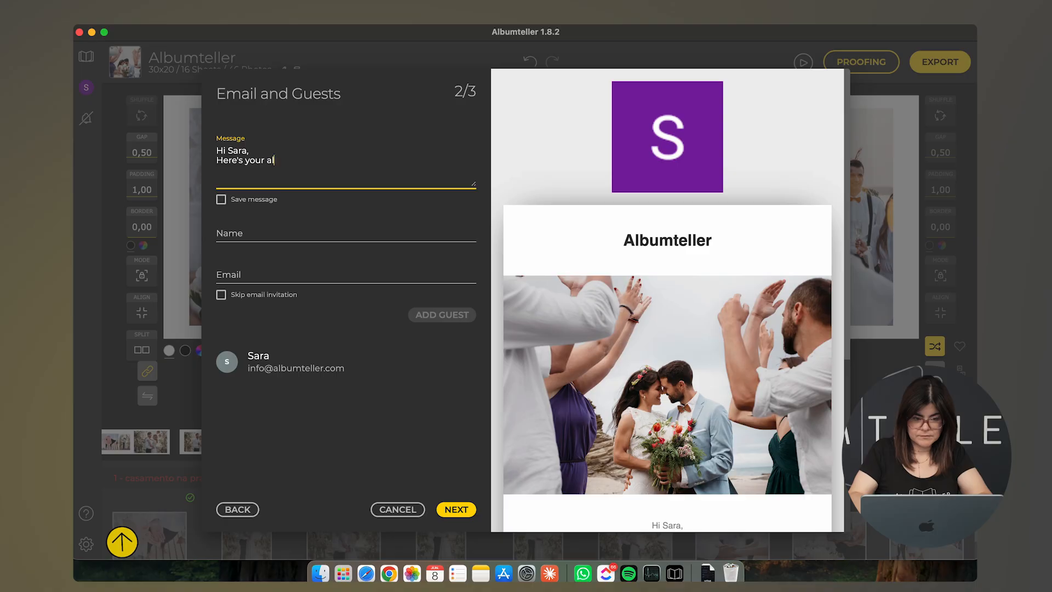
{"action": "type", "text": "bmu"}
{"action": "key", "text": "BackSpace"}
{"action": "key", "text": "BackSpace"}
{"action": "type", "text": "um. "}
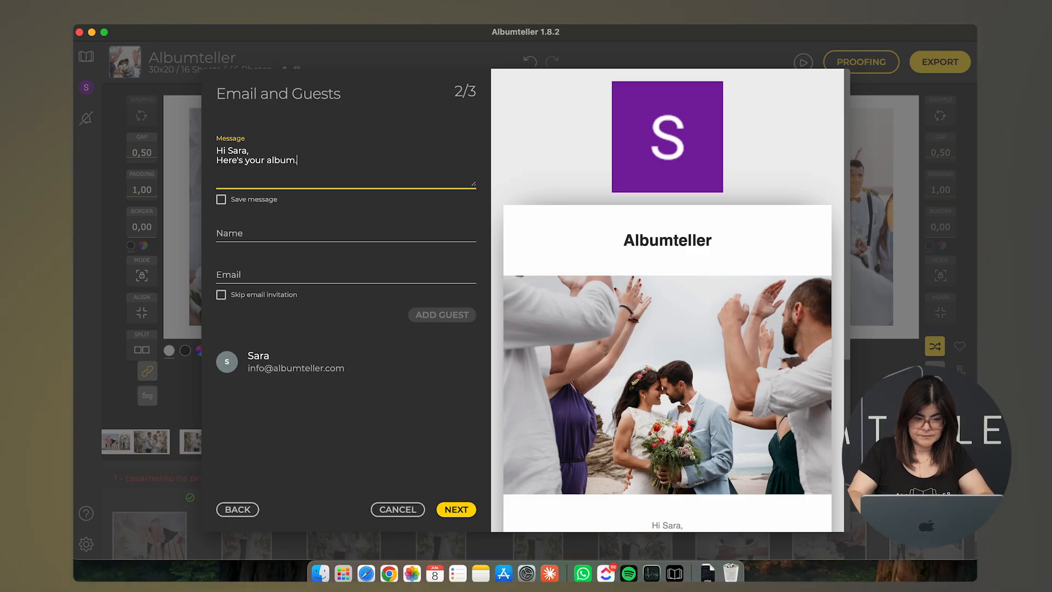
{"action": "type", "text": "I hope"}
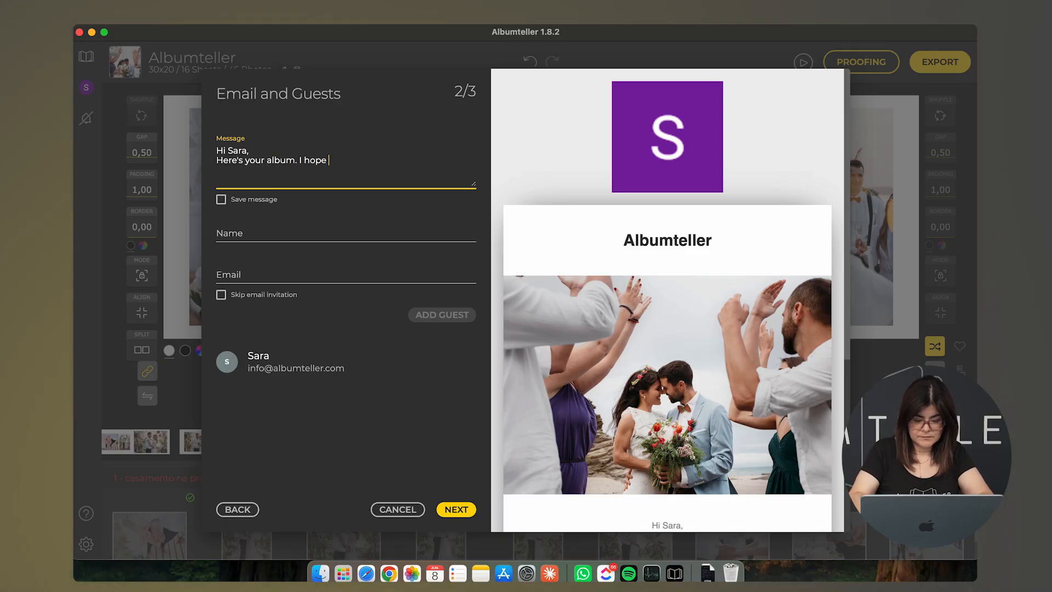
{"action": "type", "text": " you like it"}
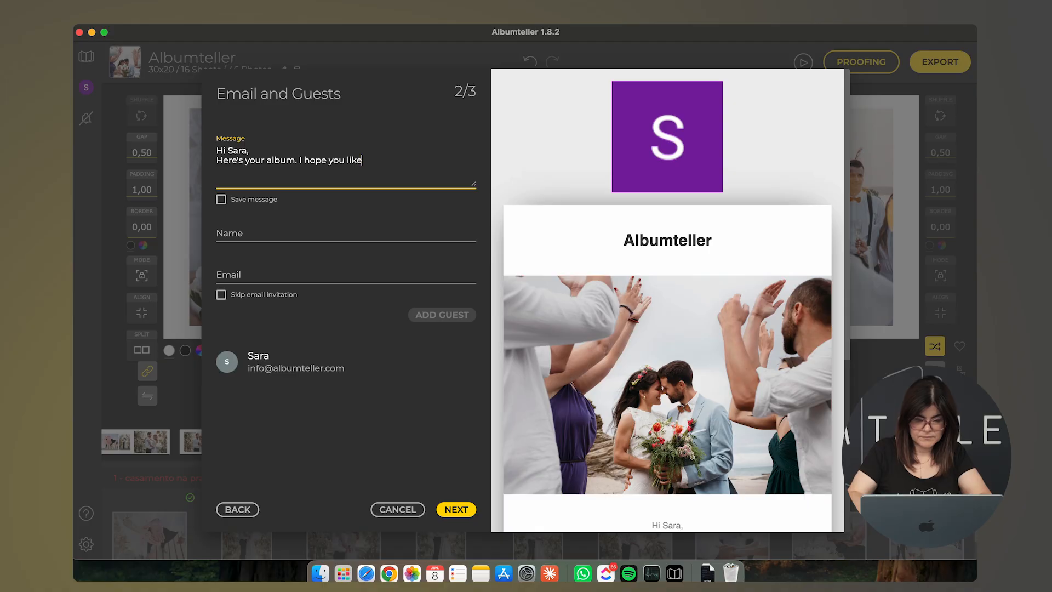
Step: Select the guest Name field and toggle Skip email invitation, leaving invitations enabled
{"action": "left_click", "coordinate": [258, 235]}
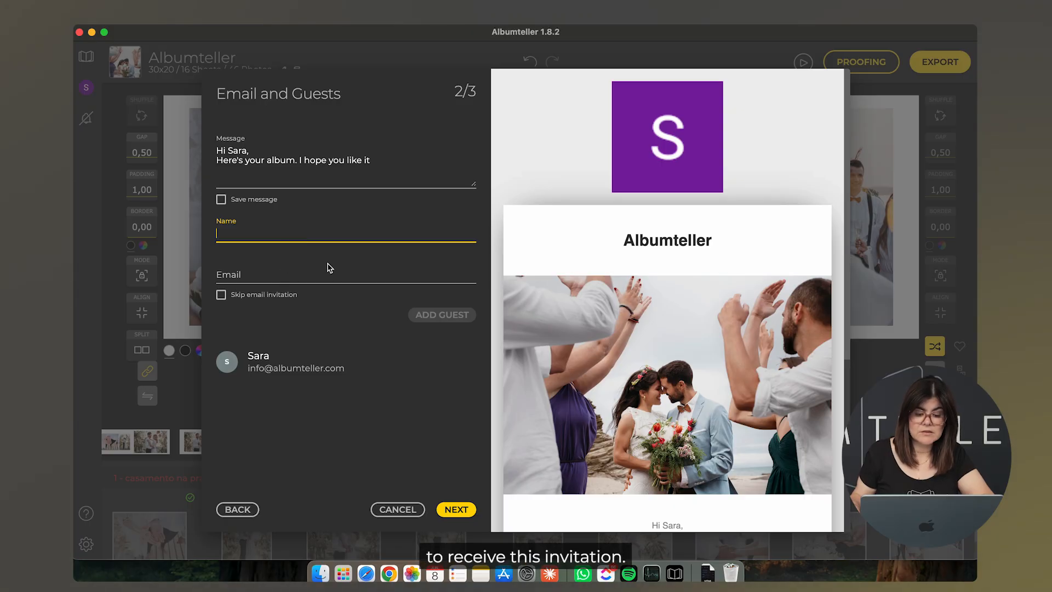
{"action": "left_click", "coordinate": [221, 296]}
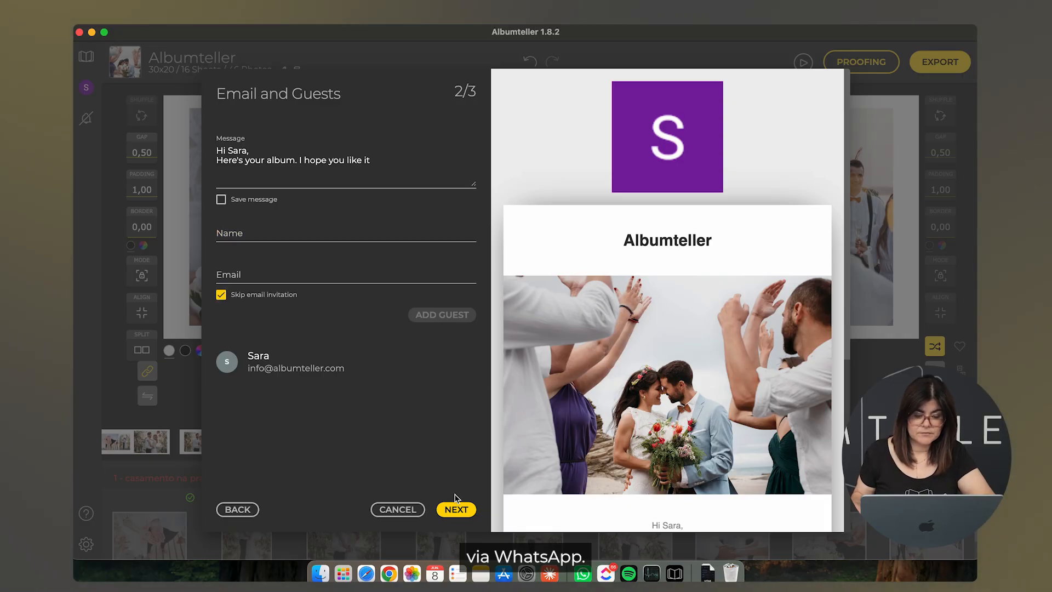
{"action": "left_click", "coordinate": [221, 295]}
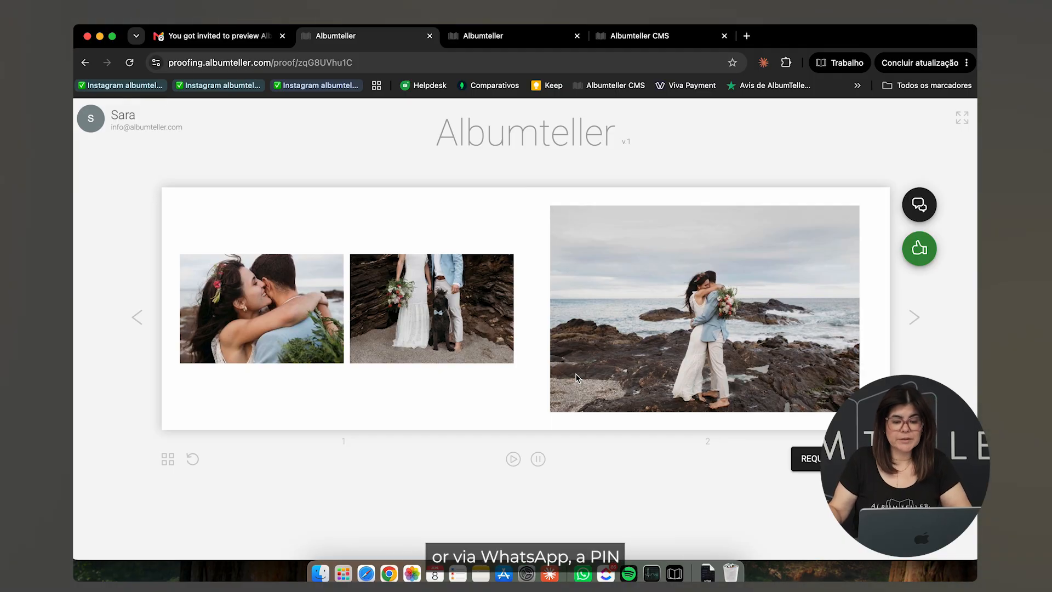
Step: Page through the album to spread 15–16, return to 13–14 and request changes there
{"action": "left_click", "coordinate": [914, 318]}
{"action": "left_click", "coordinate": [914, 318]}
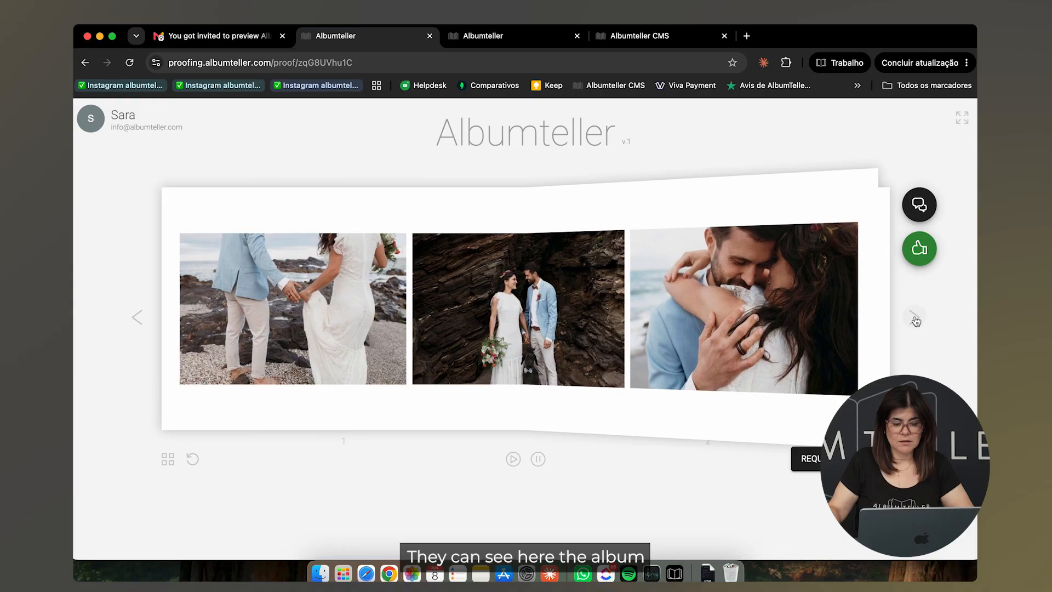
{"action": "left_click", "coordinate": [914, 317]}
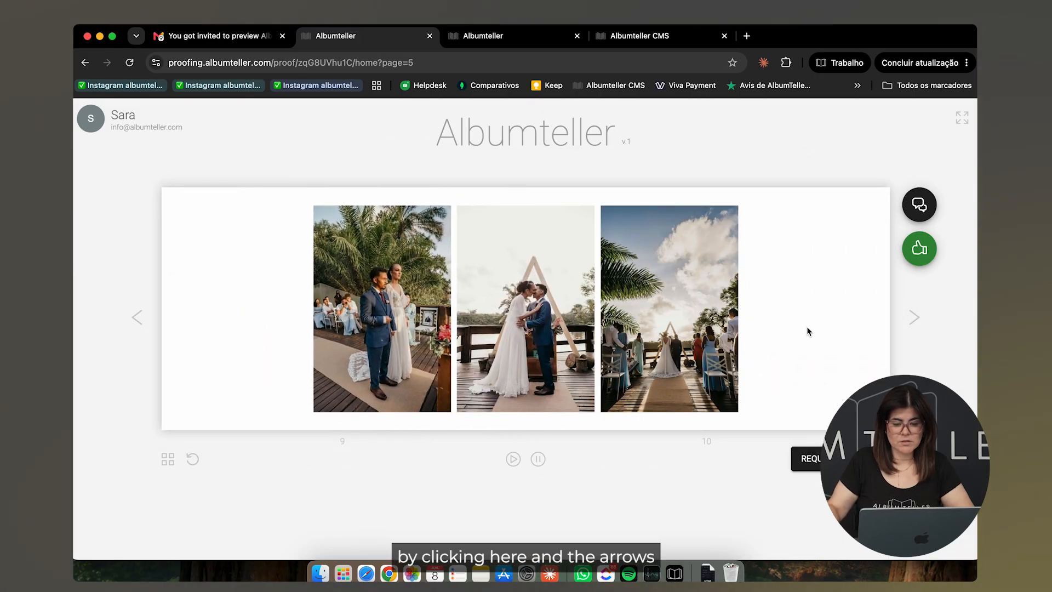
{"action": "left_click", "coordinate": [917, 317]}
{"action": "left_click", "coordinate": [918, 318]}
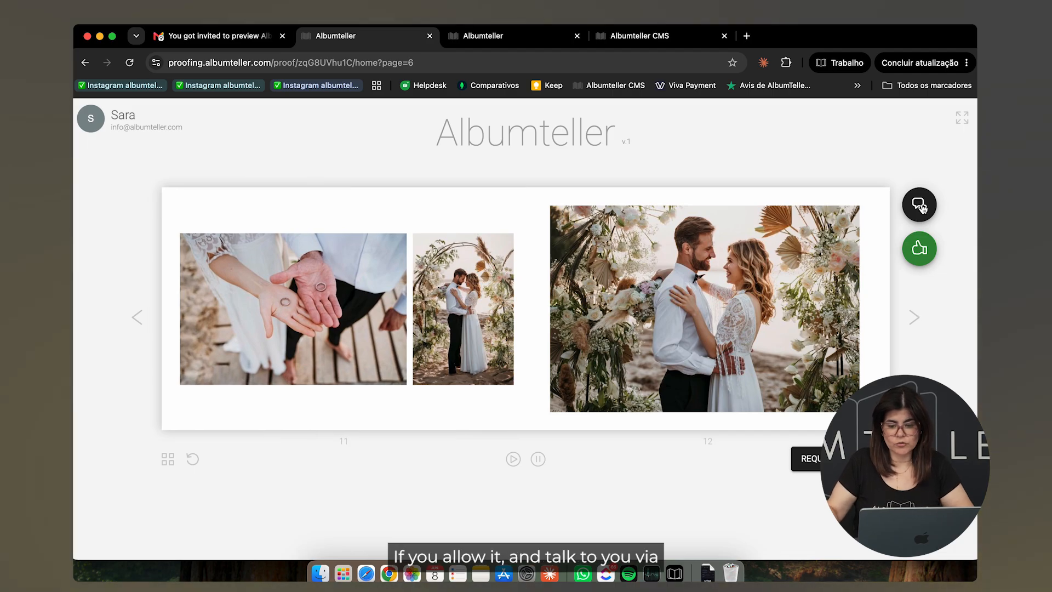
{"action": "left_click", "coordinate": [913, 327]}
{"action": "left_click", "coordinate": [914, 327]}
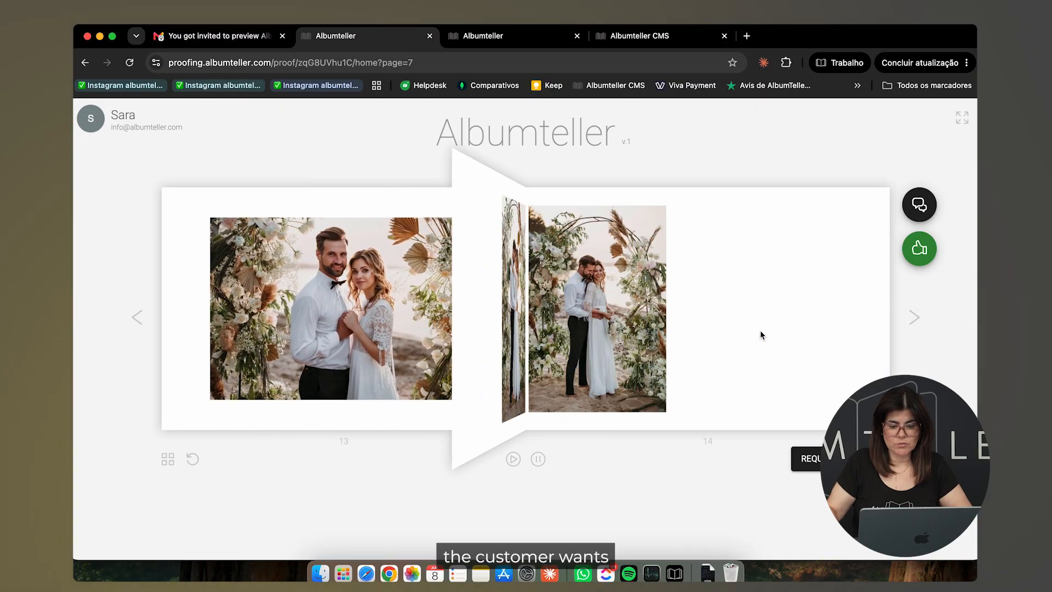
{"action": "left_click", "coordinate": [137, 323]}
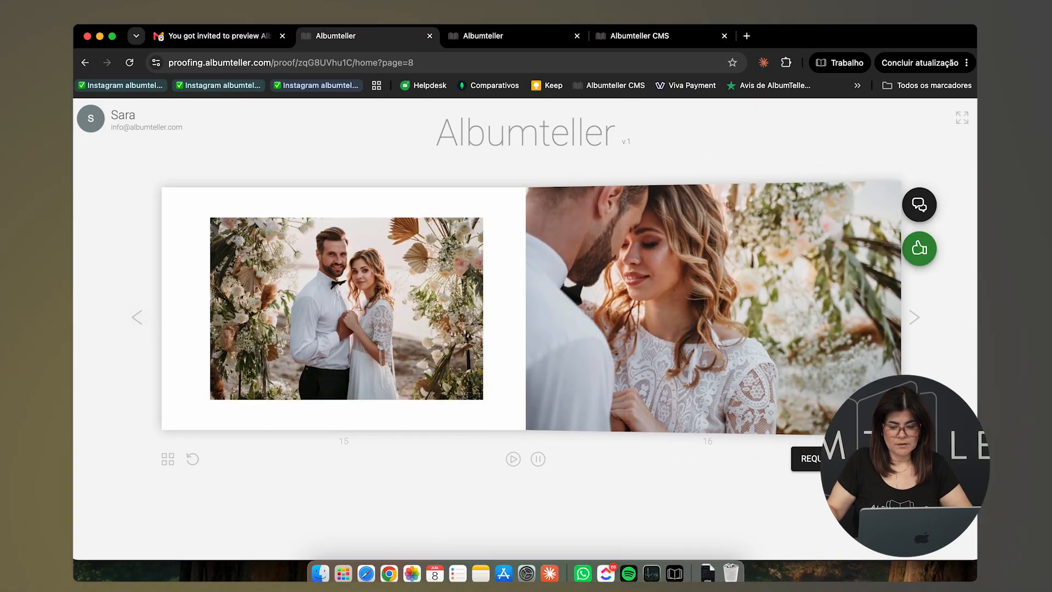
{"action": "left_click", "coordinate": [841, 459]}
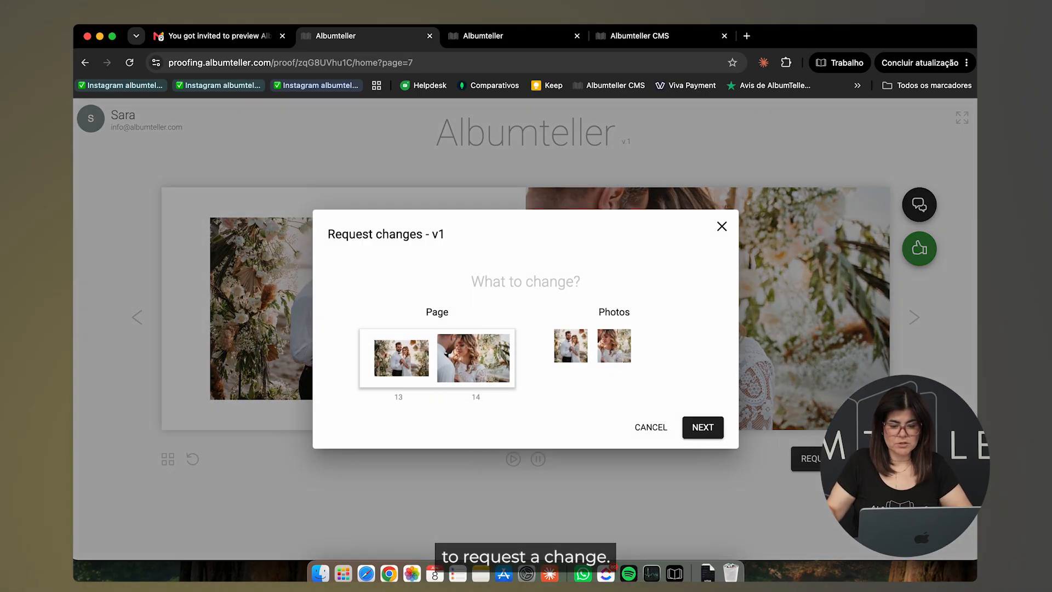
Step: Choose photo 16516090.jpg for the change and set its action to Replace
{"action": "left_click", "coordinate": [622, 357]}
{"action": "left_click", "coordinate": [701, 428]}
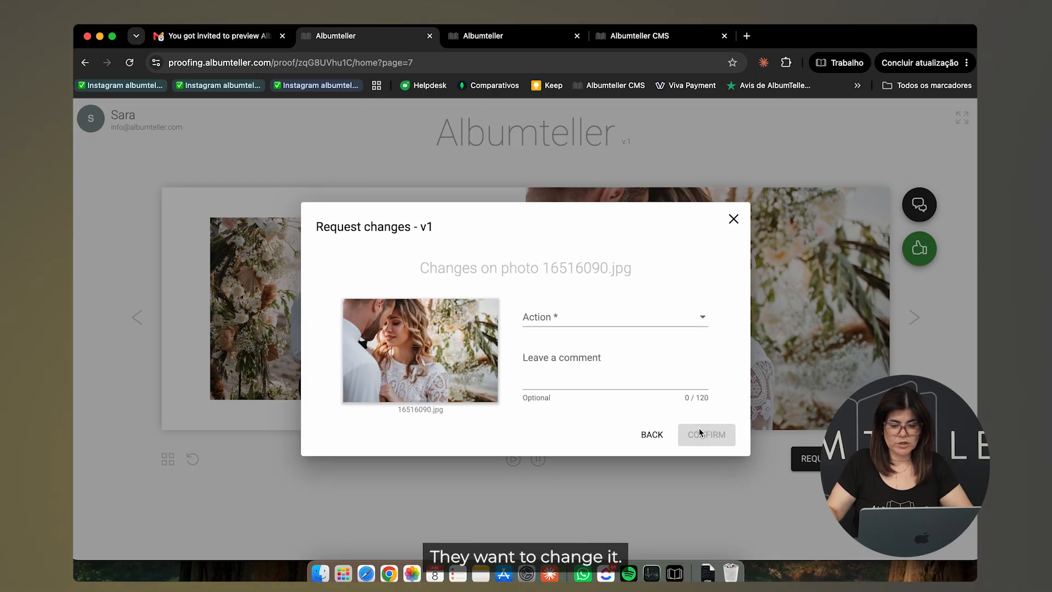
{"action": "left_click", "coordinate": [584, 318]}
{"action": "left_click", "coordinate": [568, 350]}
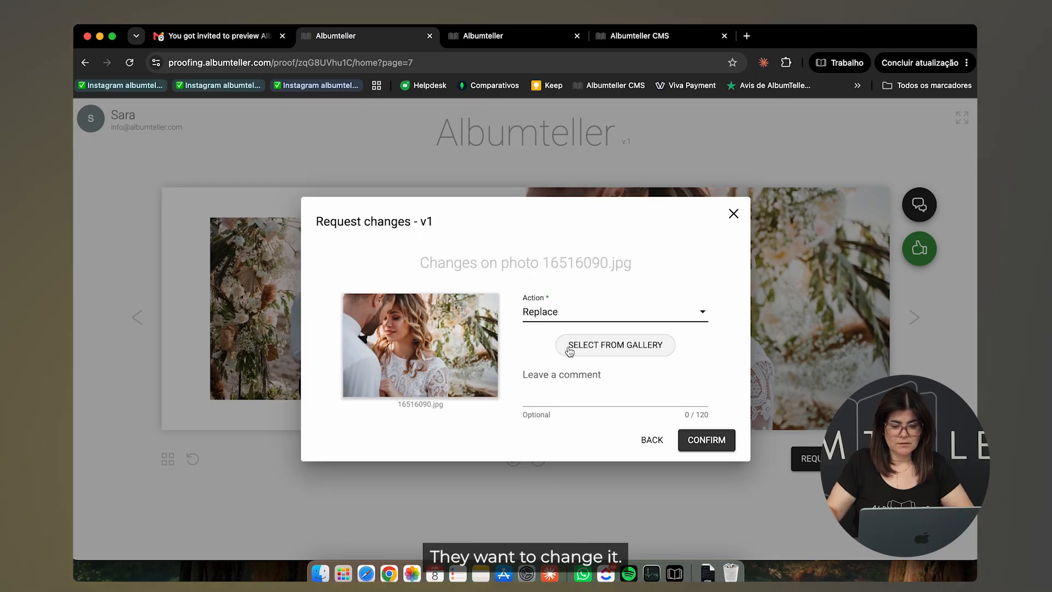
Step: Pick 16515297.jpg from the gallery, submit the replace request, and move to pages 15–16
{"action": "left_click", "coordinate": [609, 346]}
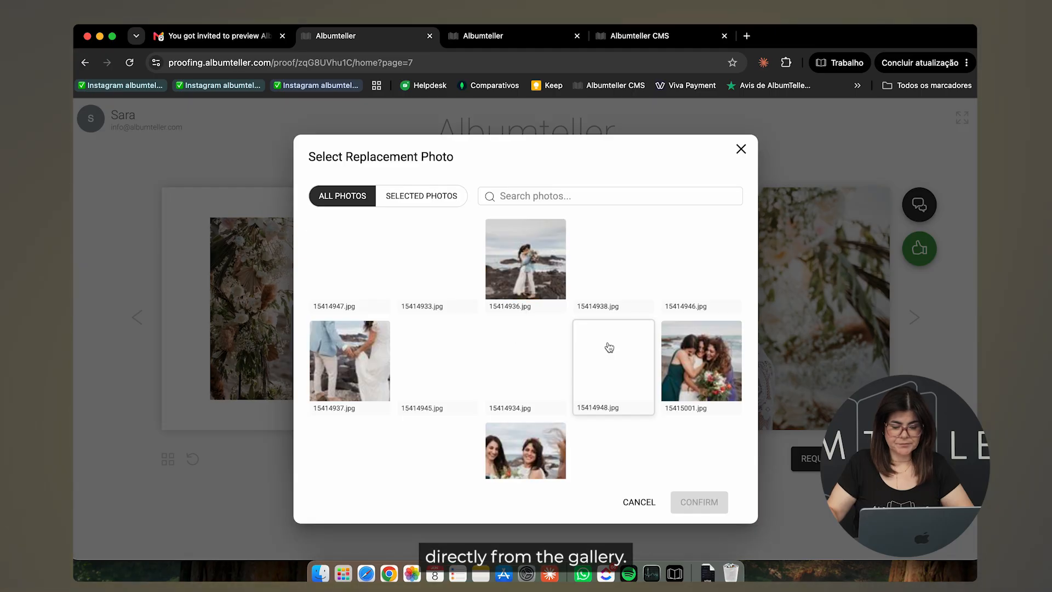
{"action": "scroll", "coordinate": [609, 347], "scroll_direction": "down", "scroll_amount": 15}
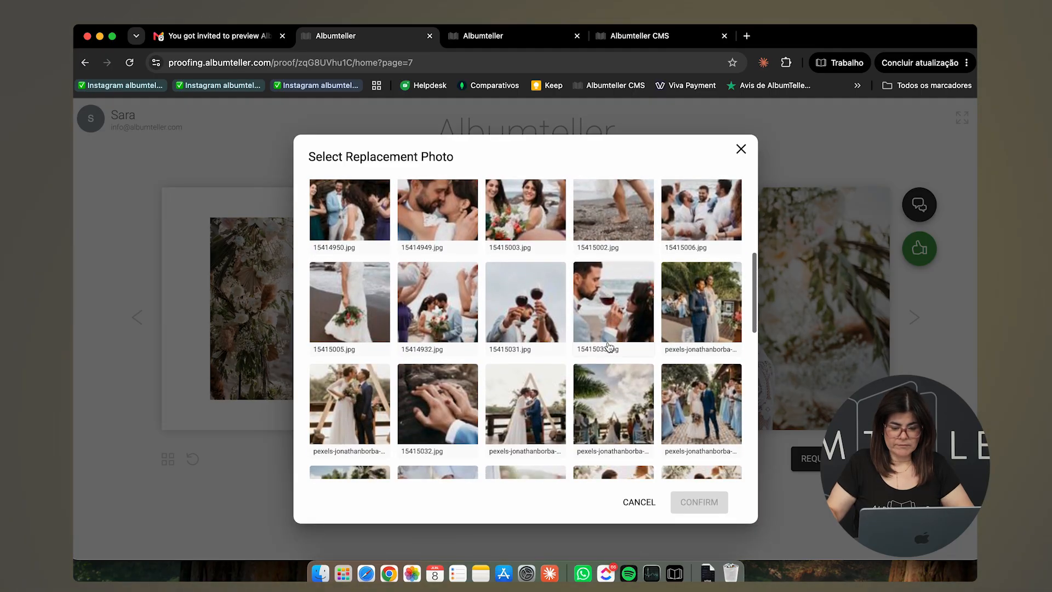
{"action": "scroll", "coordinate": [609, 347], "scroll_direction": "down", "scroll_amount": 1}
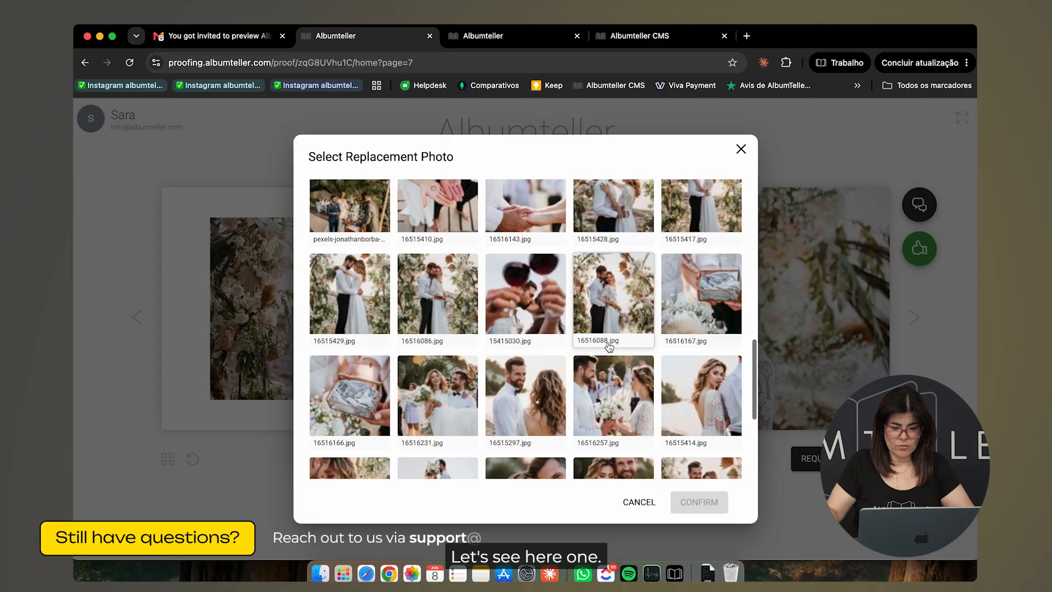
{"action": "scroll", "coordinate": [608, 304], "scroll_direction": "down", "scroll_amount": 2}
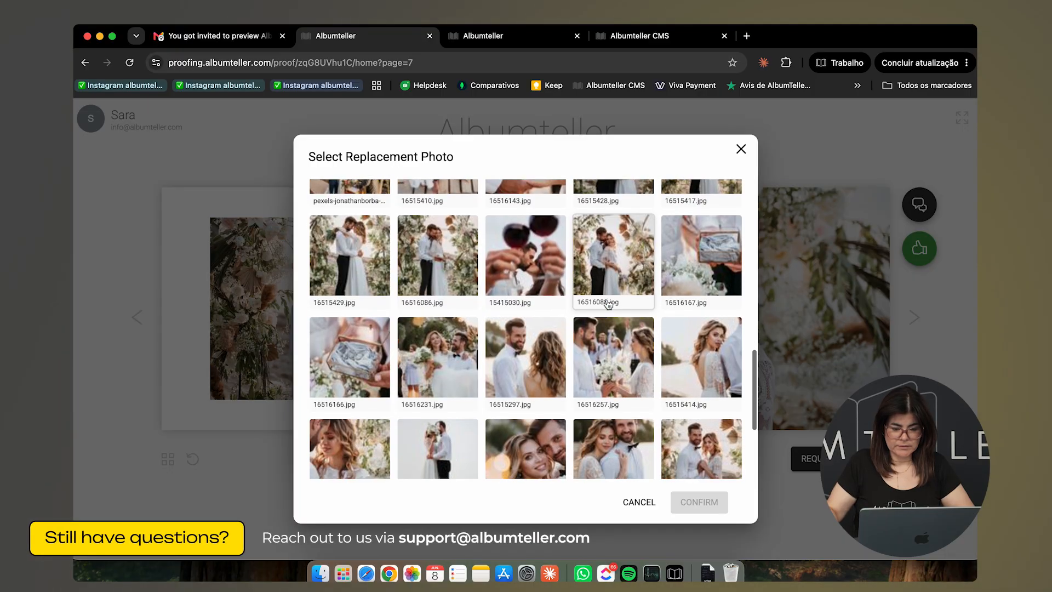
{"action": "left_click", "coordinate": [543, 369]}
{"action": "left_click", "coordinate": [698, 503]}
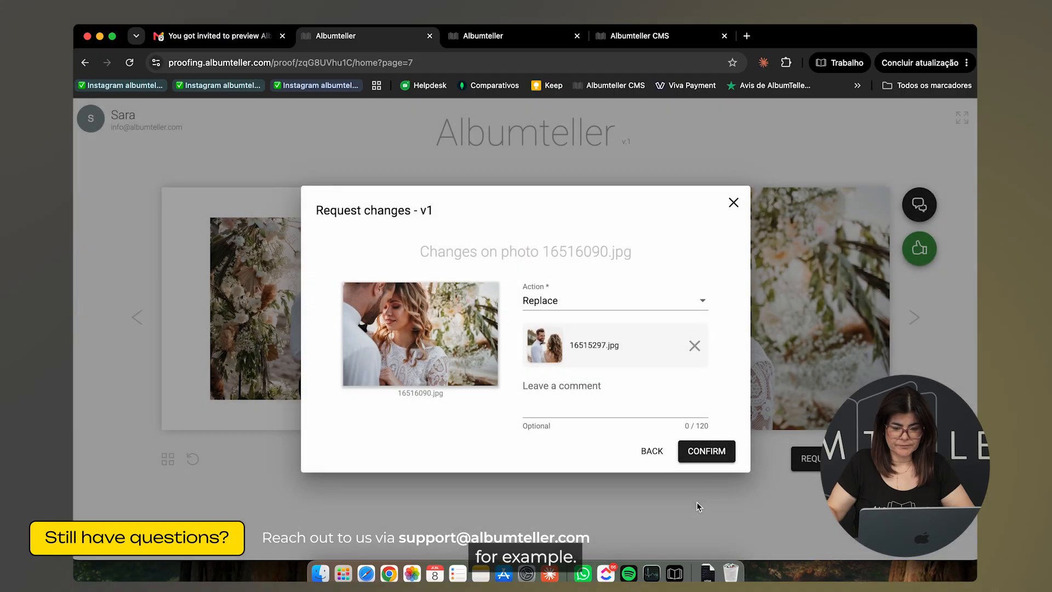
{"action": "left_click", "coordinate": [706, 451]}
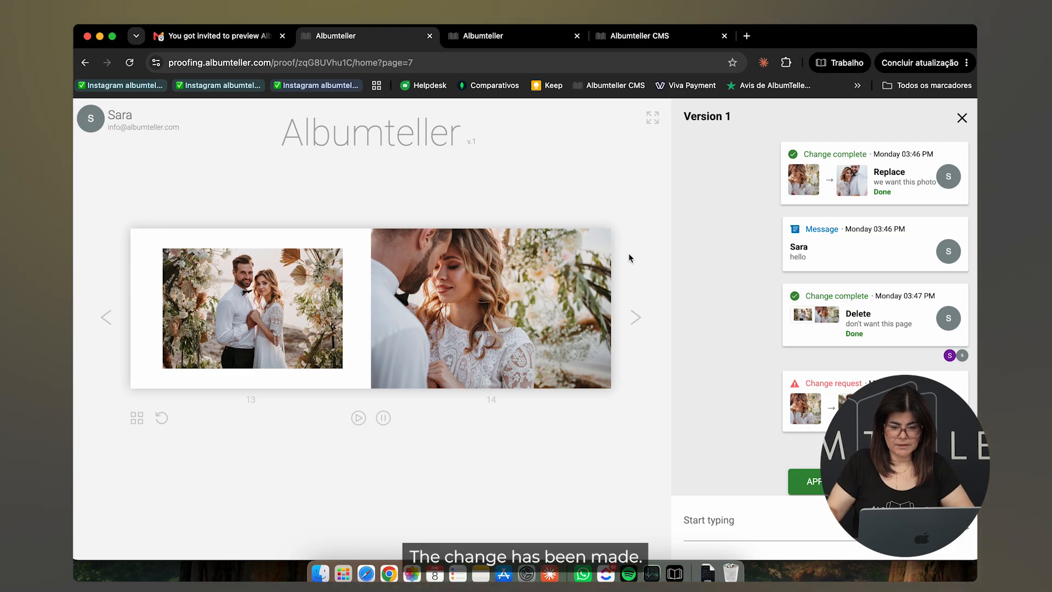
{"action": "left_click", "coordinate": [636, 319]}
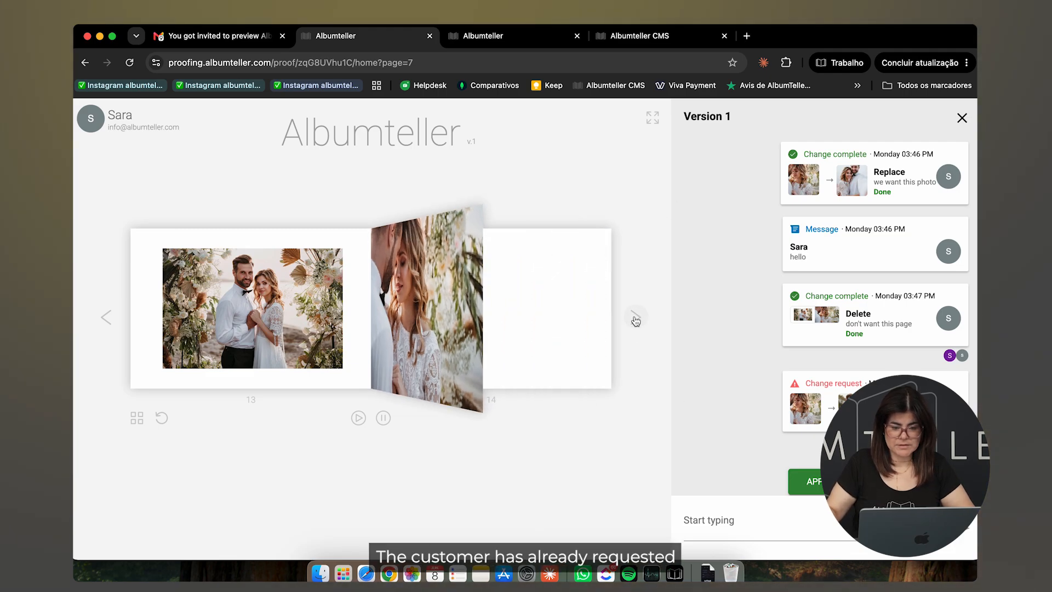
Step: Request deletion of the whole pages 15–16 spread with the comment 'Delete'
{"action": "left_click", "coordinate": [960, 118]}
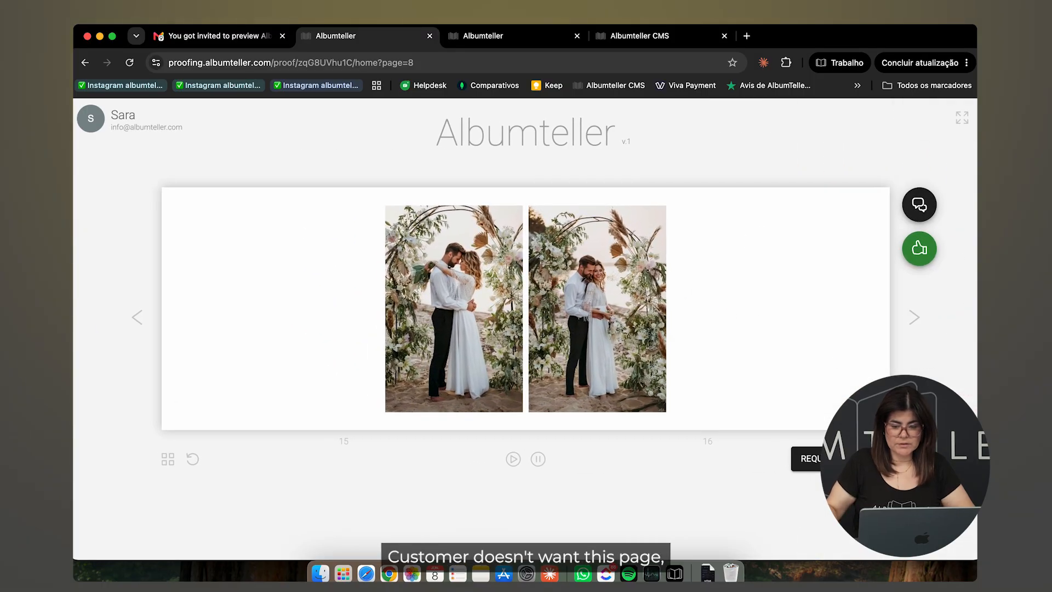
{"action": "left_click", "coordinate": [810, 458]}
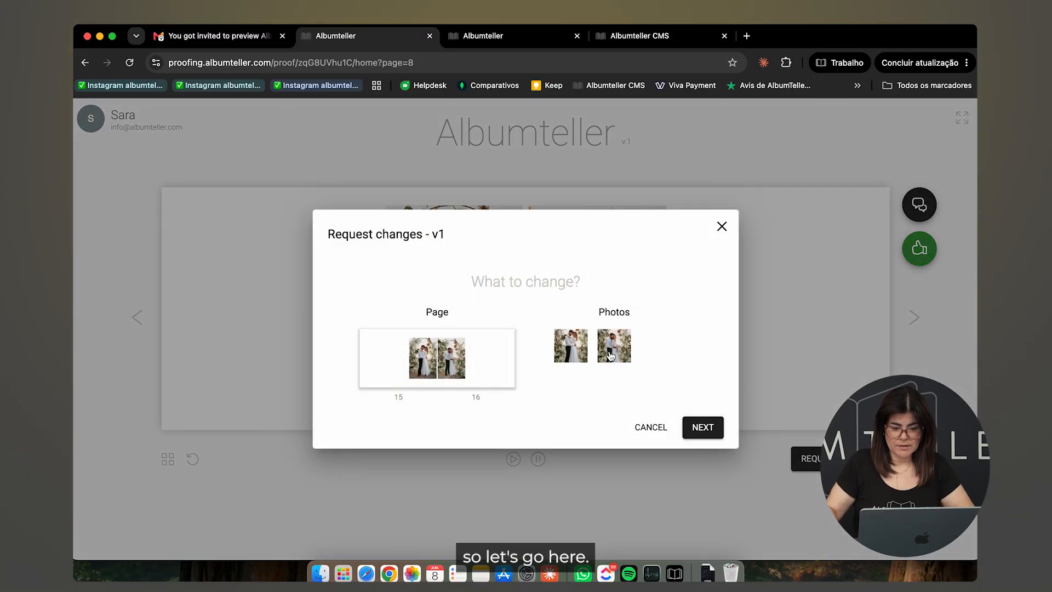
{"action": "left_click", "coordinate": [488, 363]}
{"action": "left_click", "coordinate": [705, 432]}
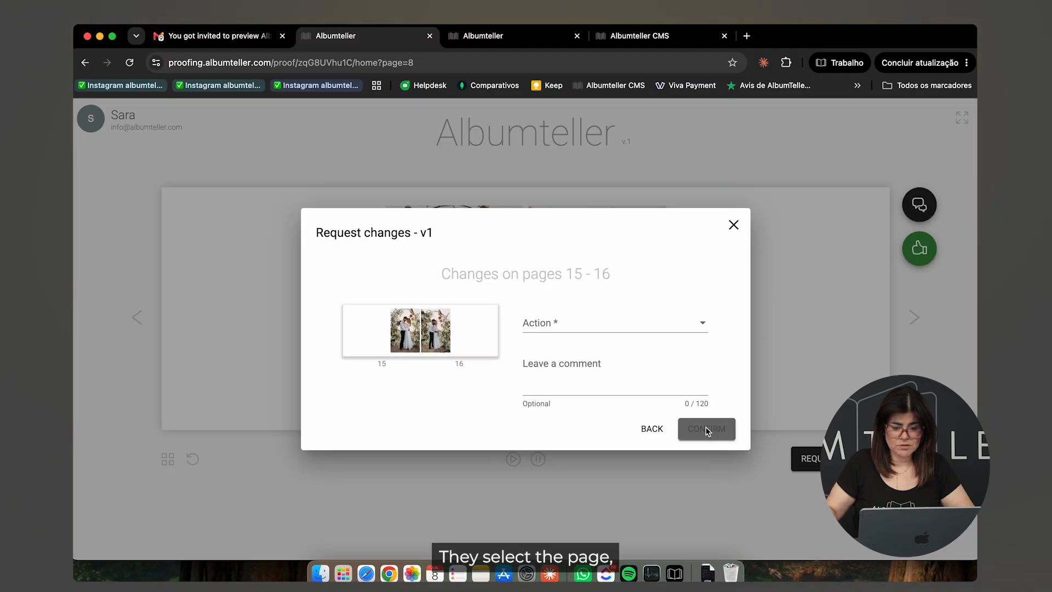
{"action": "left_click", "coordinate": [627, 328]}
{"action": "left_click", "coordinate": [601, 415]}
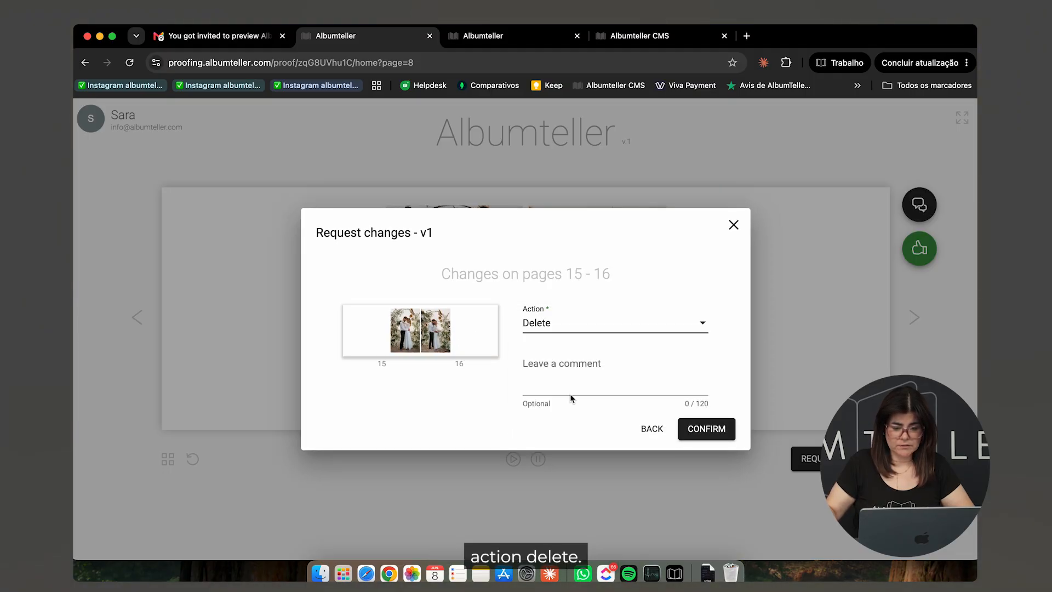
{"action": "left_click", "coordinate": [570, 383]}
{"action": "type", "text": "Delete"}
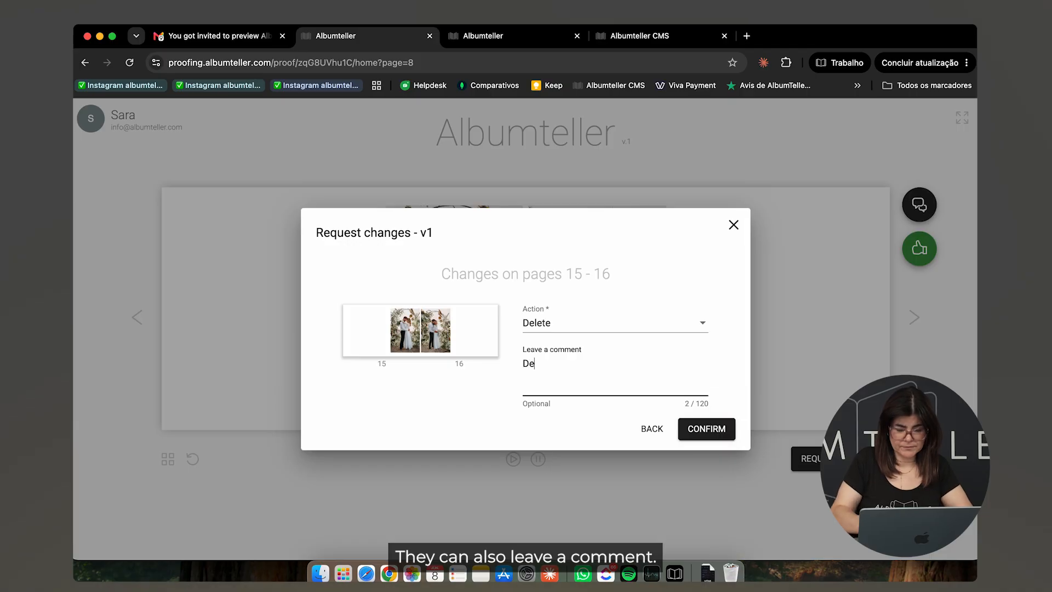
{"action": "left_click", "coordinate": [707, 429]}
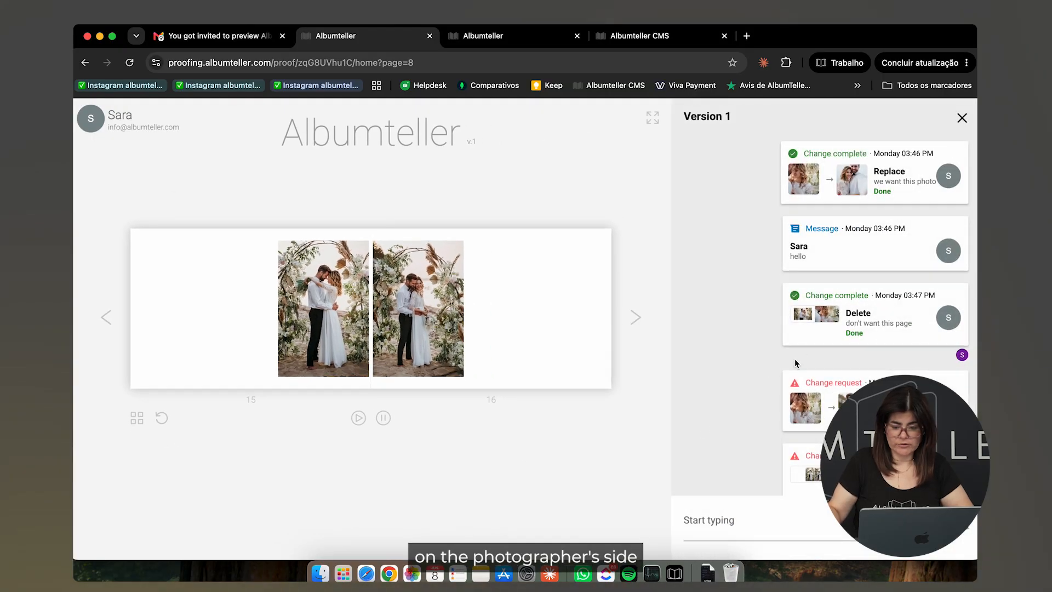
{"action": "scroll", "coordinate": [795, 359], "scroll_direction": "down", "scroll_amount": 3}
{"action": "scroll", "coordinate": [795, 363], "scroll_direction": "up", "scroll_amount": 3}
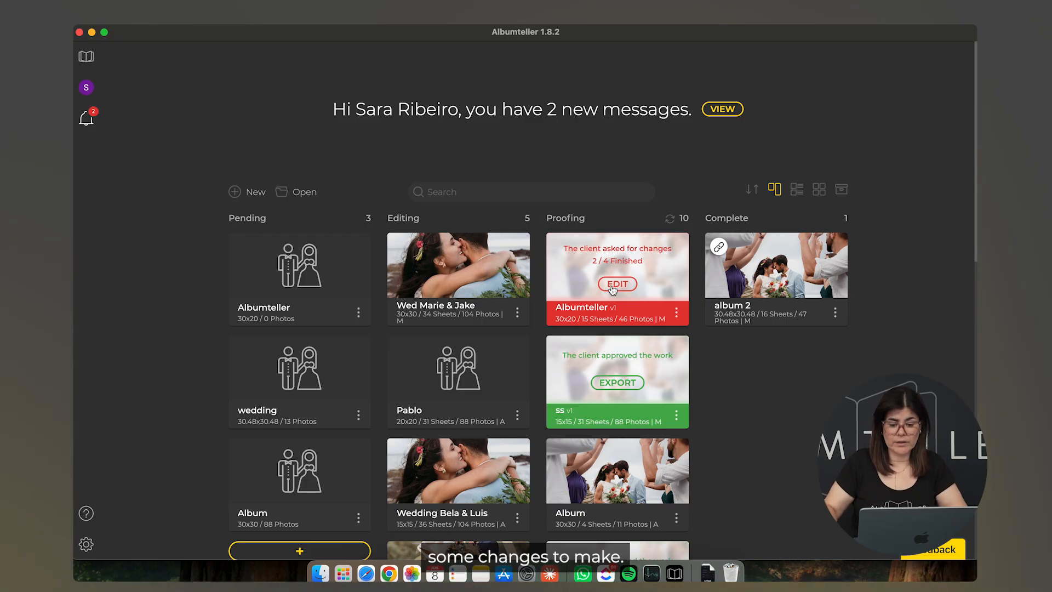
Step: Open the Albumteller album for editing and show its Proofing v1 change tasks
{"action": "left_click", "coordinate": [612, 285]}
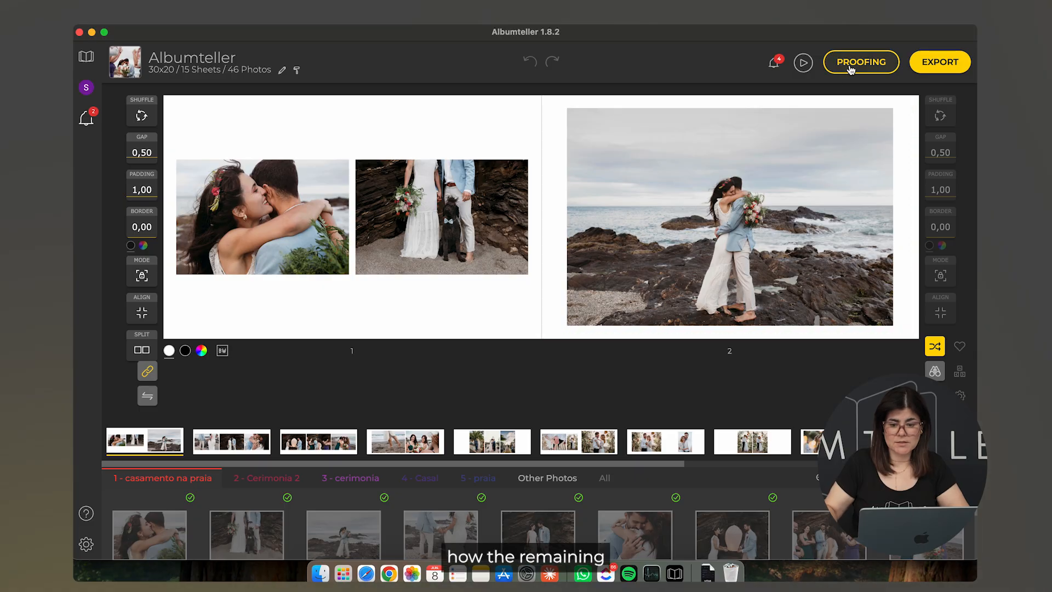
{"action": "left_click", "coordinate": [774, 66]}
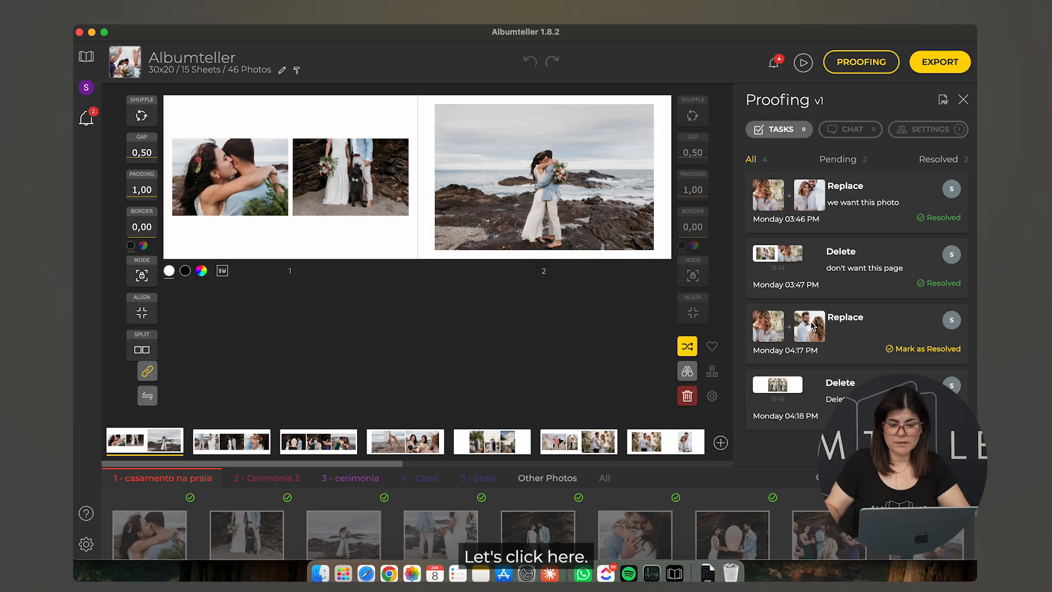
Step: Accept the 16515297.jpg photo replacement and enlarge the new photo on its page
{"action": "left_click", "coordinate": [840, 325]}
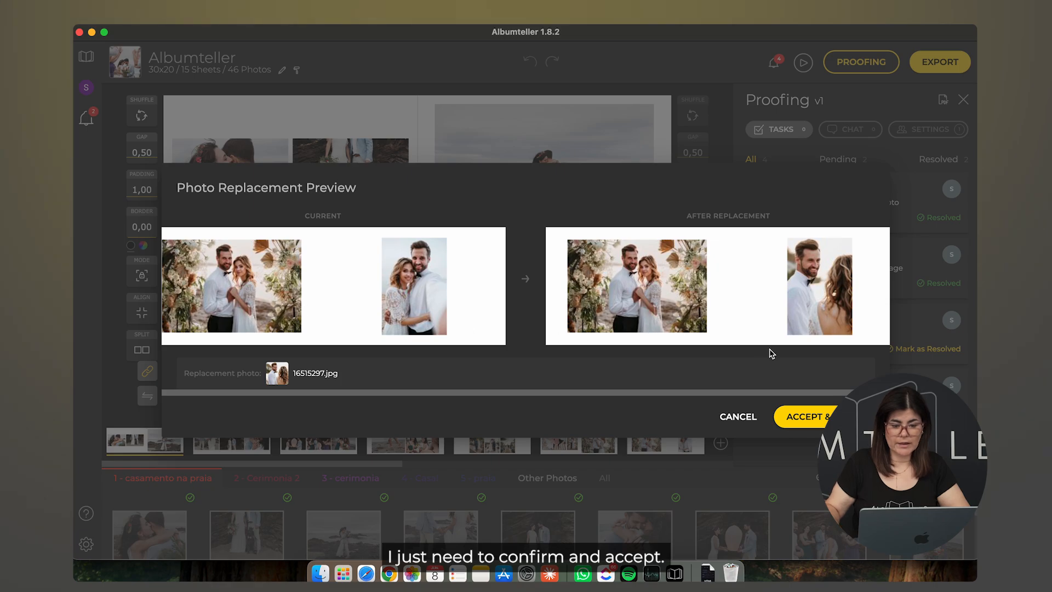
{"action": "left_click", "coordinate": [804, 417]}
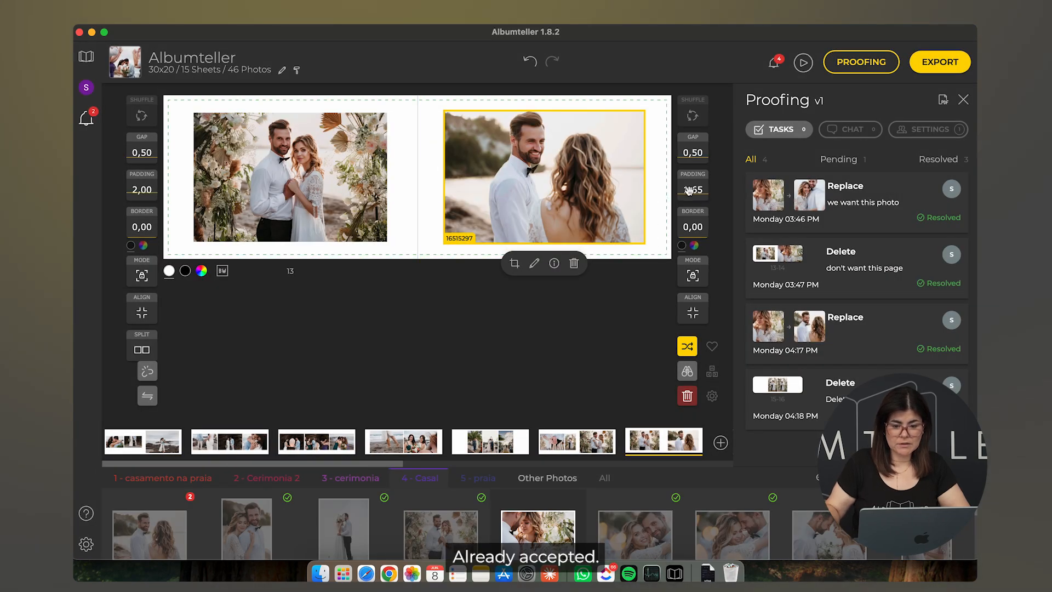
{"action": "left_click_drag", "start_coordinate": [698, 192], "coordinate": [700, 219]}
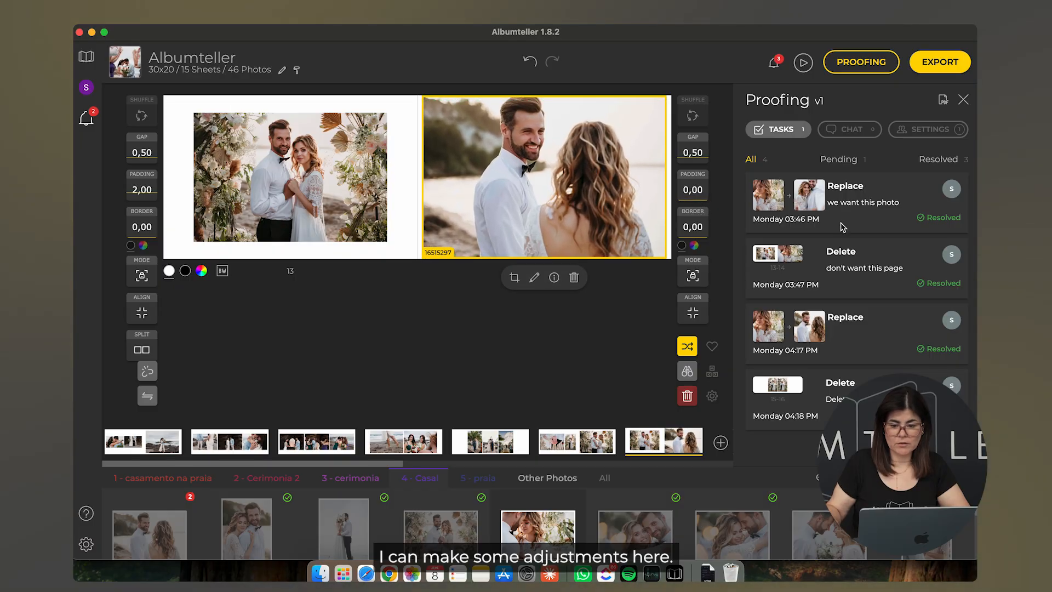
Step: Clear and delete the pages 15–16 spread, then regenerate the updated proofing
{"action": "left_click", "coordinate": [784, 388]}
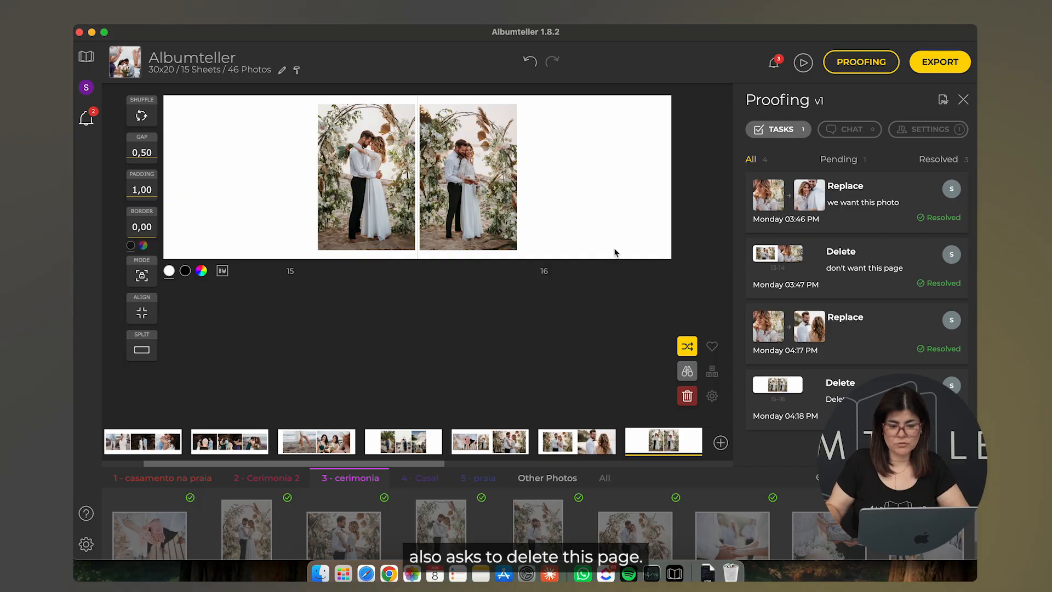
{"action": "left_click", "coordinate": [687, 396]}
{"action": "left_click", "coordinate": [688, 401]}
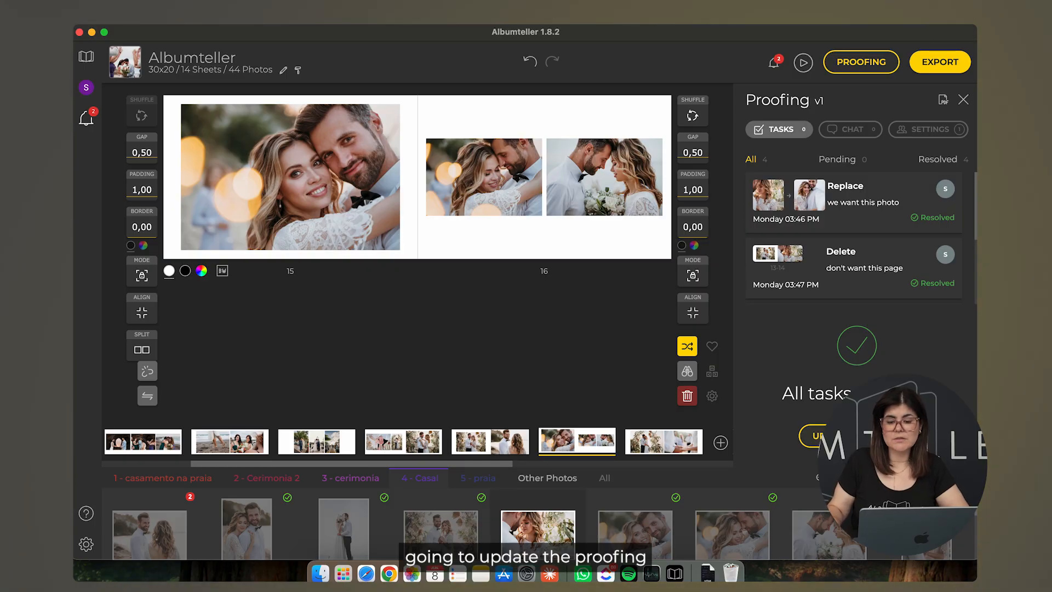
{"action": "left_click", "coordinate": [821, 435]}
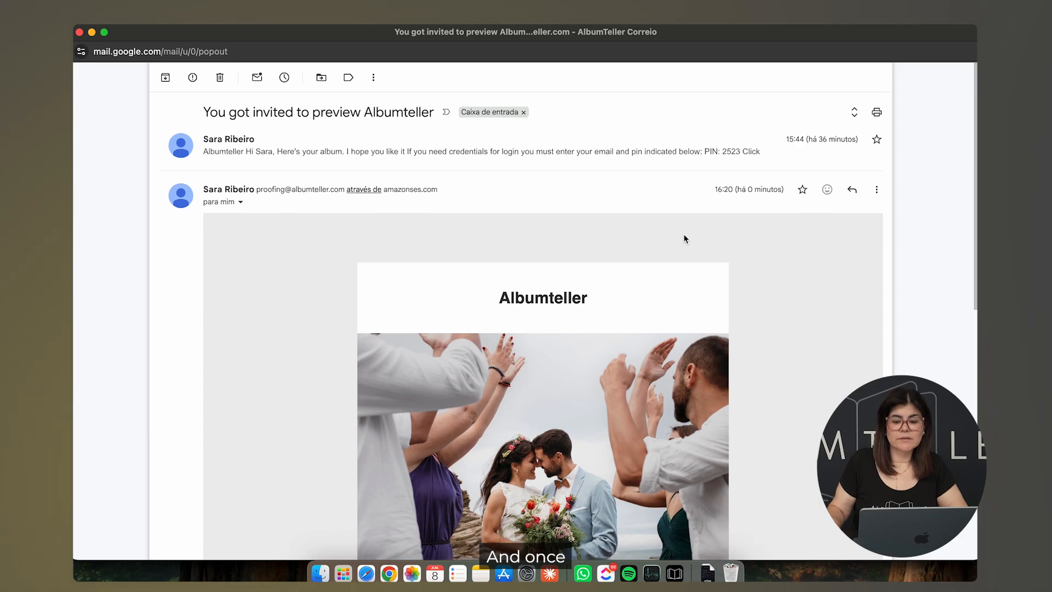
Step: Open the proofing preview from the invitation e-mail and flip through every spread to the last
{"action": "scroll", "coordinate": [684, 239], "scroll_direction": "down", "scroll_amount": 10}
{"action": "left_click", "coordinate": [573, 289]}
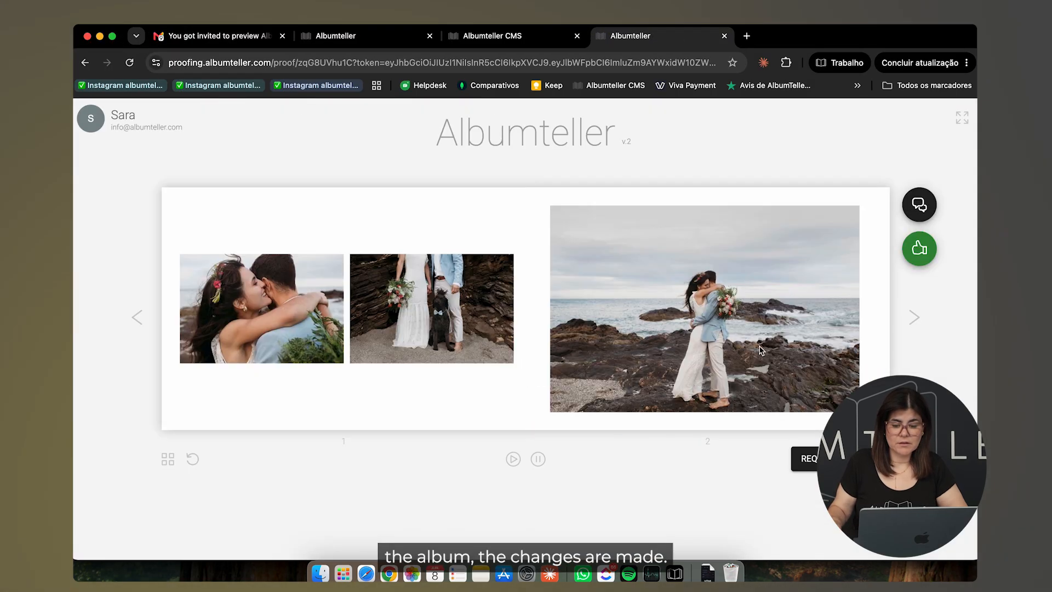
{"action": "left_click", "coordinate": [911, 323]}
{"action": "left_click", "coordinate": [914, 322]}
{"action": "left_click", "coordinate": [913, 323]}
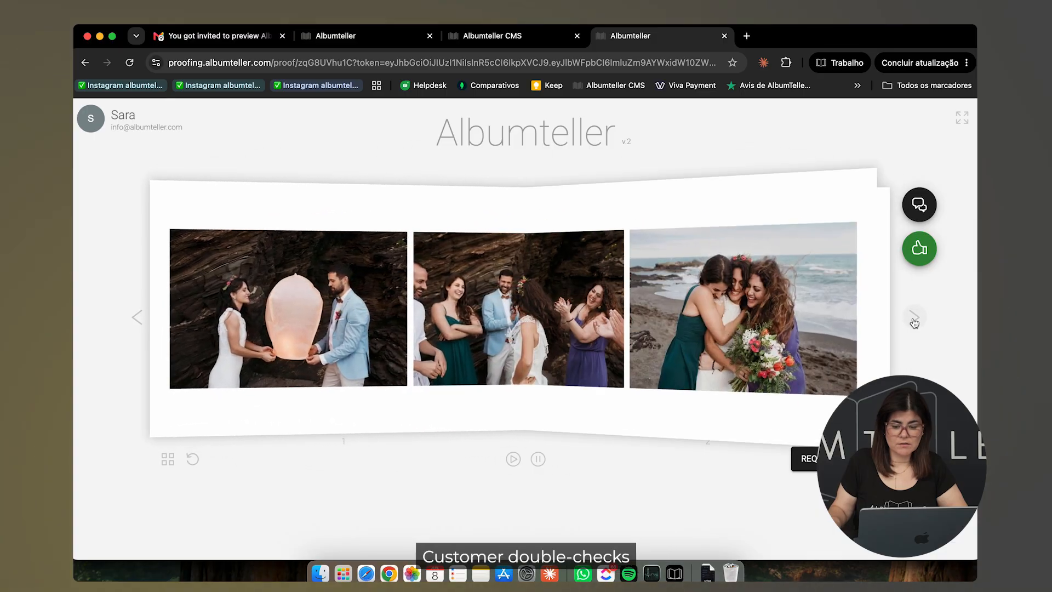
{"action": "left_click", "coordinate": [915, 324]}
{"action": "left_click", "coordinate": [913, 323]}
{"action": "left_click", "coordinate": [914, 323]}
{"action": "left_click", "coordinate": [914, 322]}
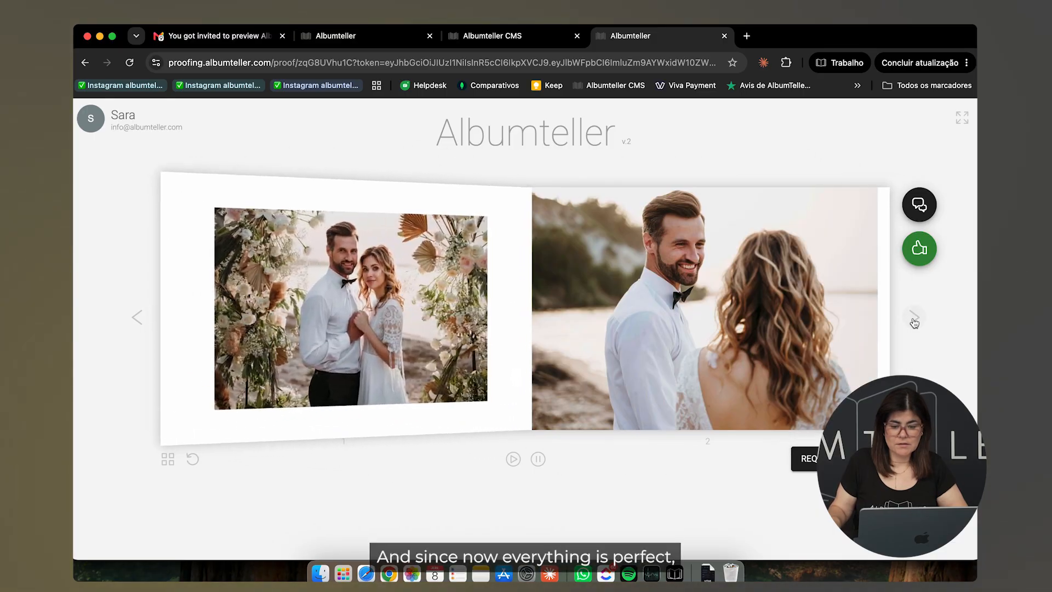
{"action": "left_click", "coordinate": [914, 323]}
{"action": "left_click", "coordinate": [914, 323]}
{"action": "left_click", "coordinate": [914, 322]}
{"action": "left_click", "coordinate": [913, 323]}
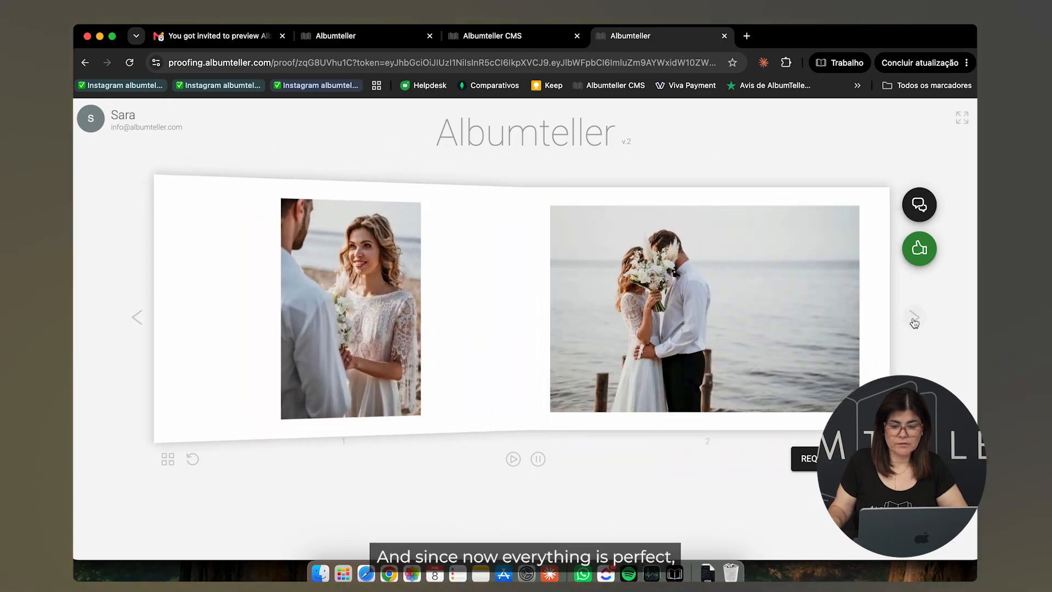
{"action": "left_click", "coordinate": [914, 322]}
{"action": "left_click", "coordinate": [914, 323]}
{"action": "left_click", "coordinate": [911, 320]}
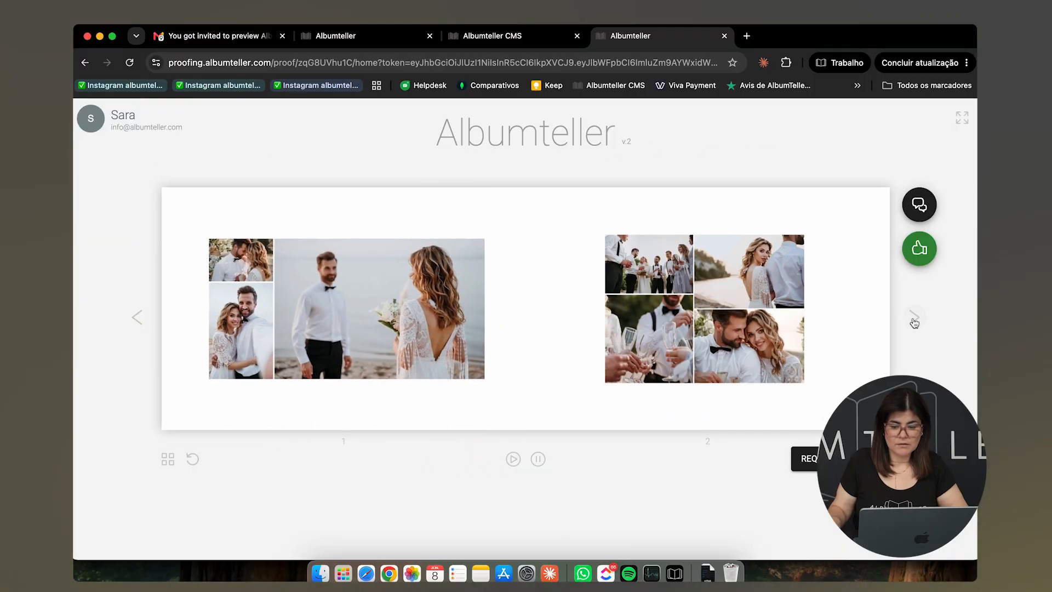
Step: Approve the album and confirm the approval
{"action": "left_click", "coordinate": [919, 250]}
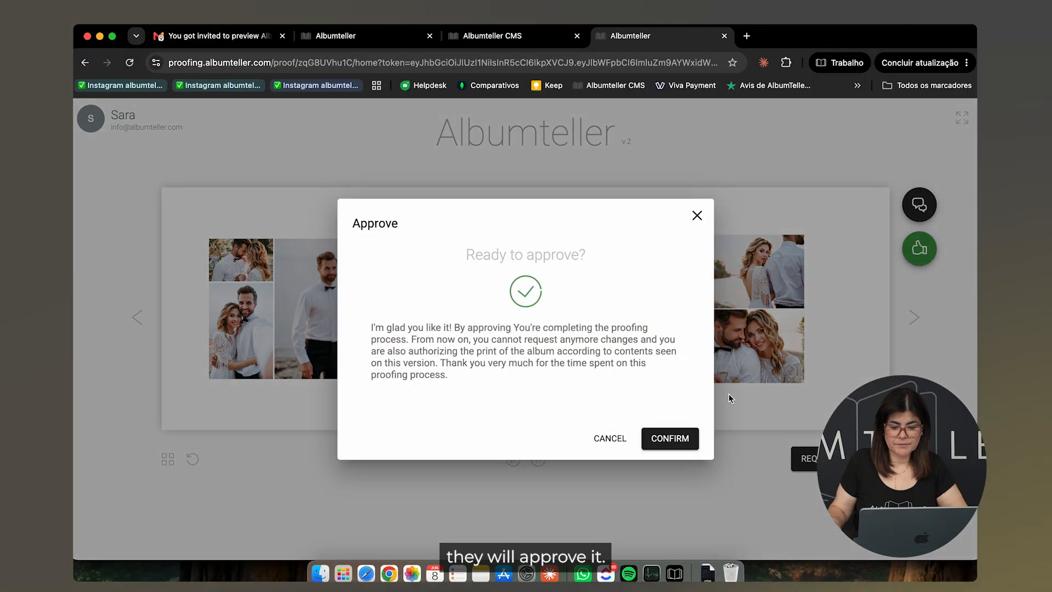
{"action": "left_click", "coordinate": [679, 438]}
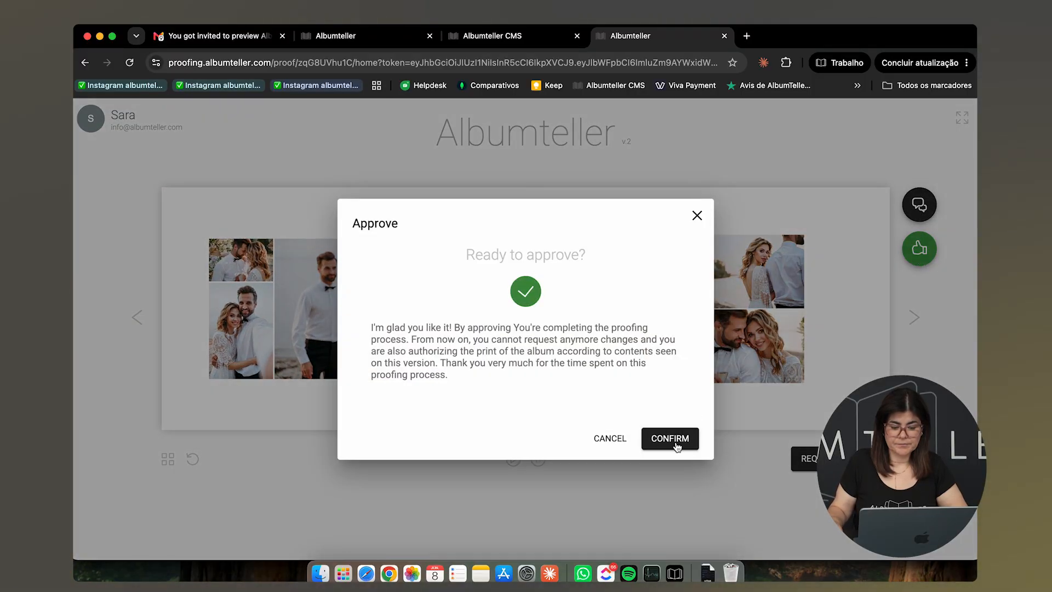
{"action": "left_click", "coordinate": [677, 447]}
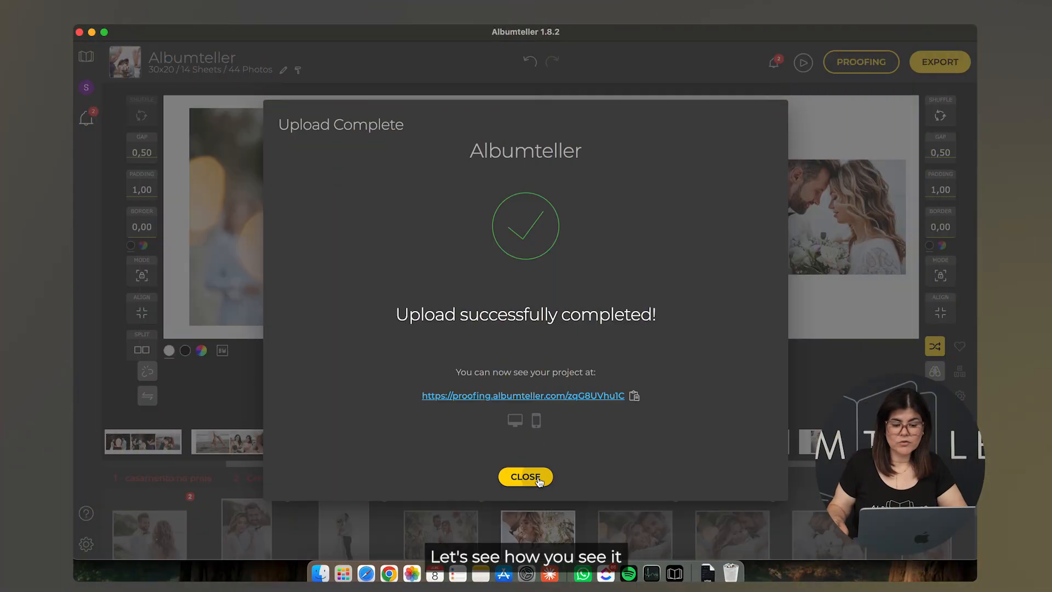
Step: Return to the albums dashboard, refresh the Proofing list, and start exporting the approved Albumteller v2 album
{"action": "left_click", "coordinate": [526, 477]}
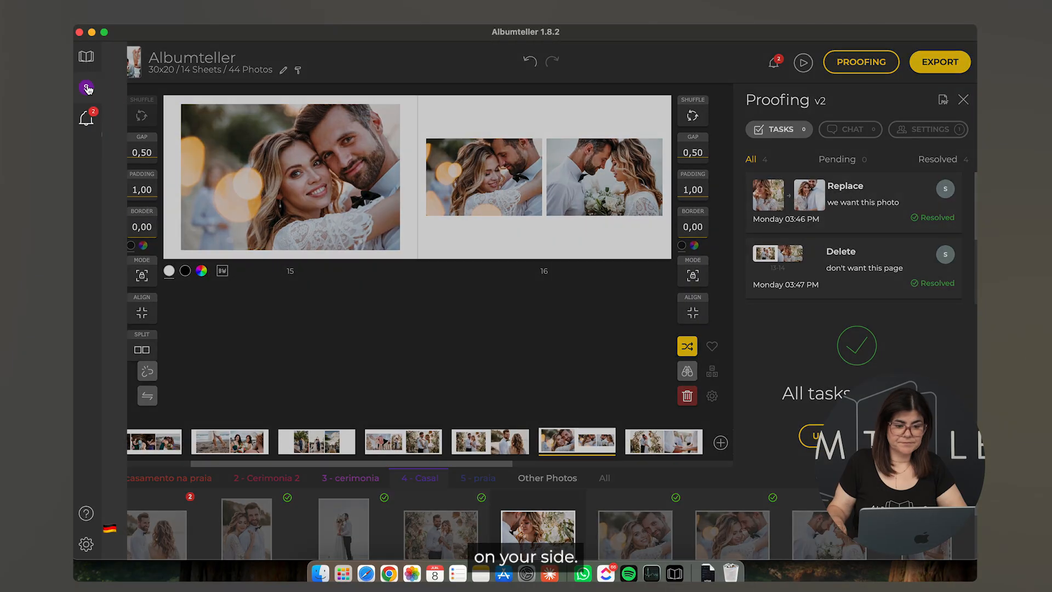
{"action": "left_click", "coordinate": [86, 87]}
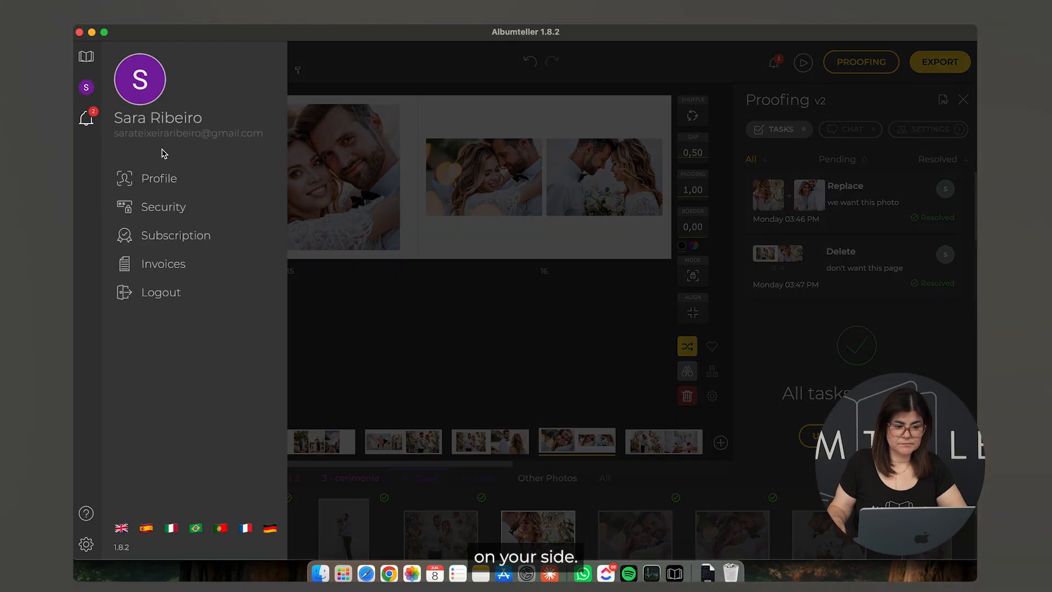
{"action": "left_click", "coordinate": [86, 57]}
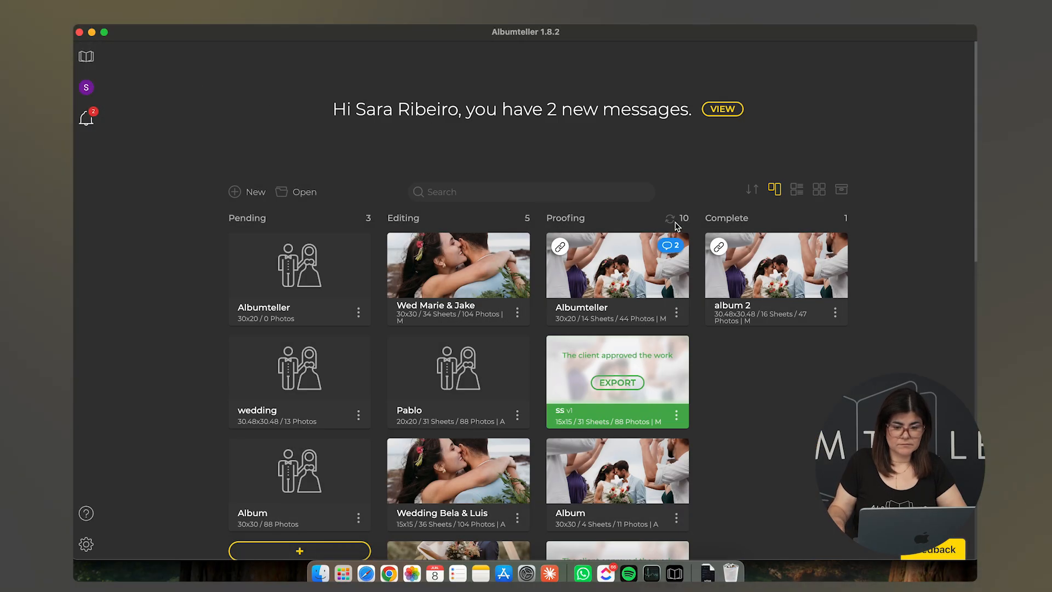
{"action": "left_click", "coordinate": [671, 219]}
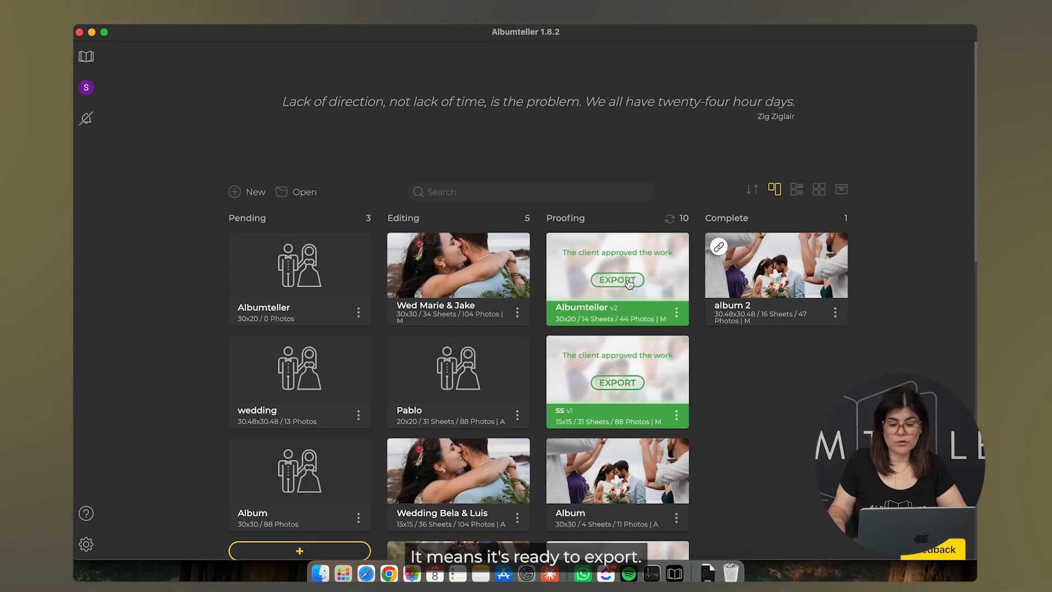
{"action": "left_click", "coordinate": [629, 282]}
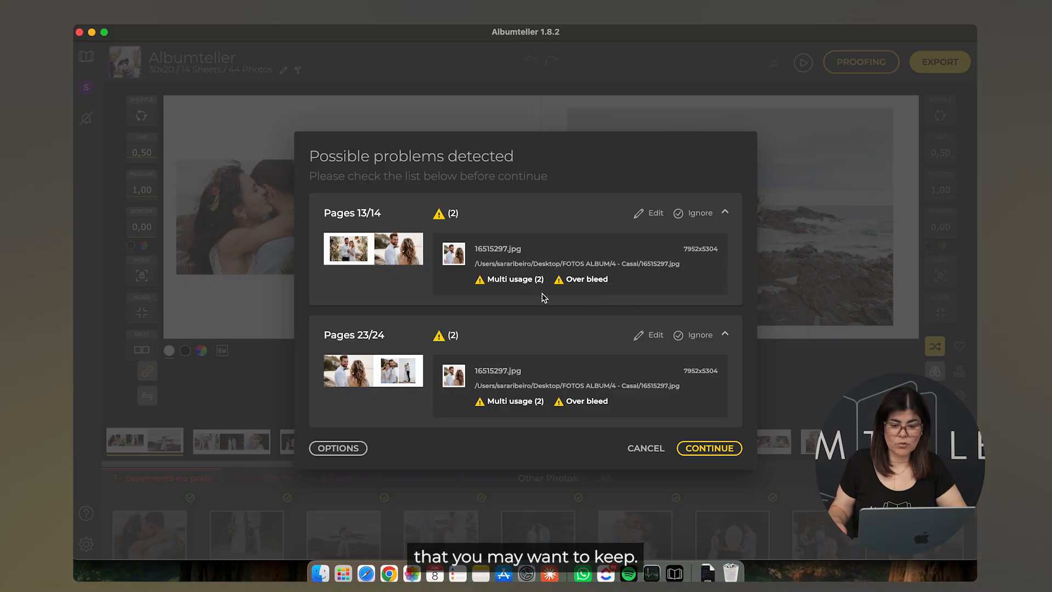
Step: Ignore the pages 13/14 and 23/24 warnings and set the export destination to the FOTOS ALBUM/album folder
{"action": "left_click", "coordinate": [699, 214]}
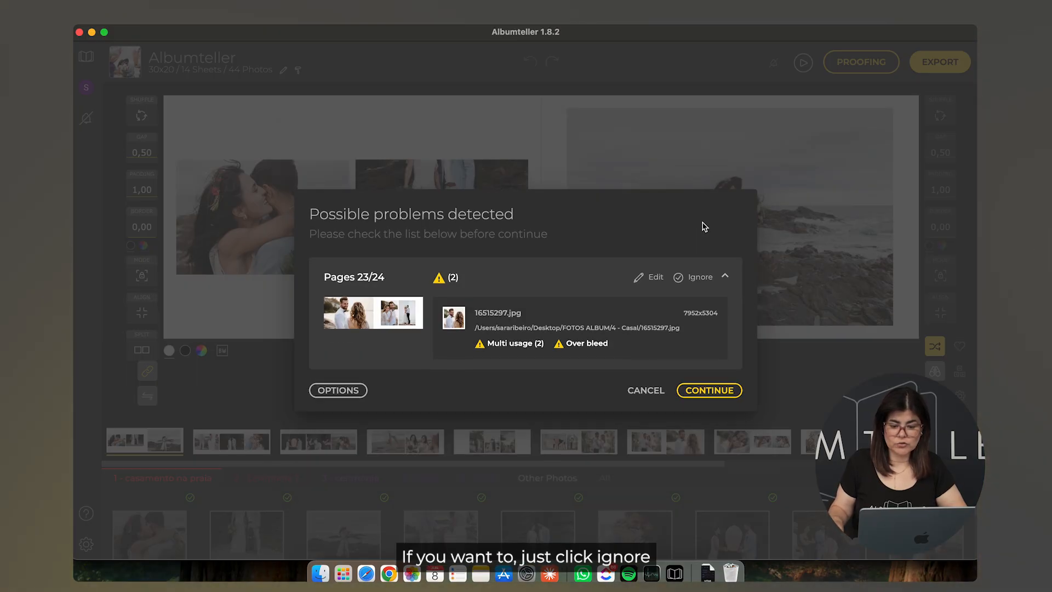
{"action": "left_click", "coordinate": [702, 275]}
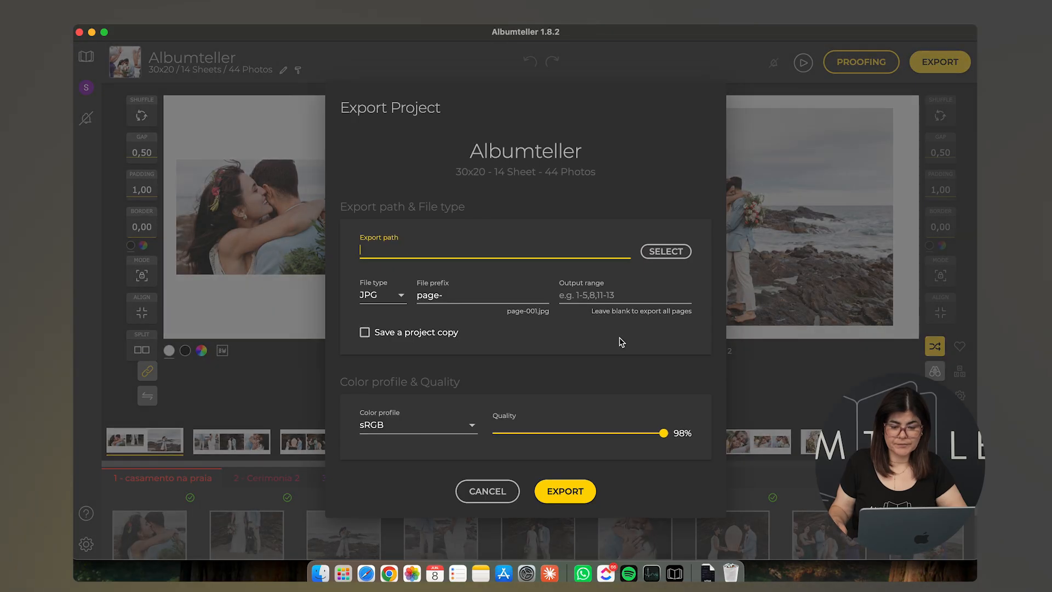
{"action": "left_click", "coordinate": [663, 254]}
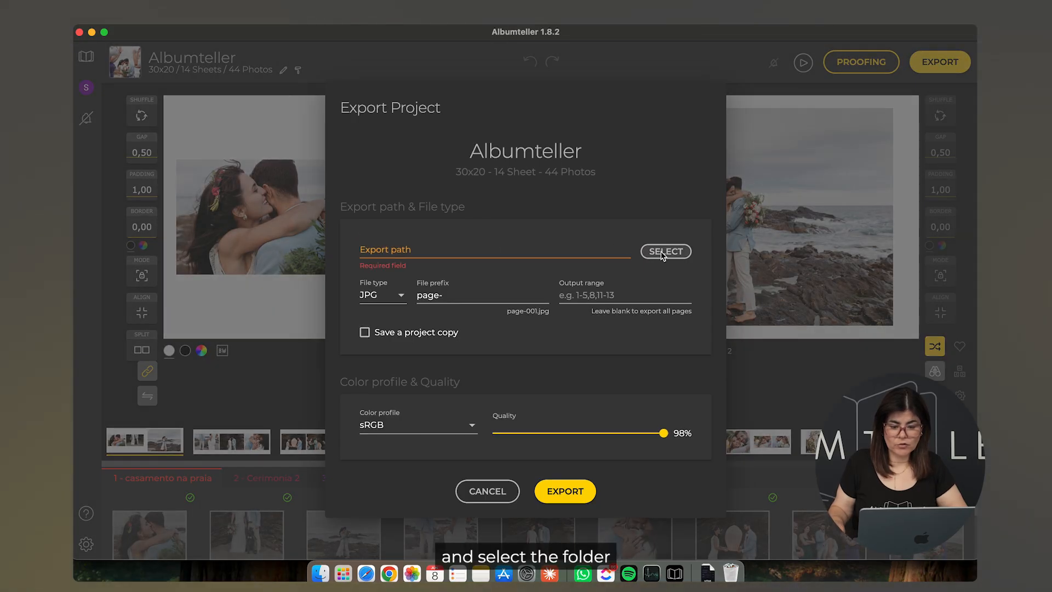
{"action": "left_click", "coordinate": [519, 234]}
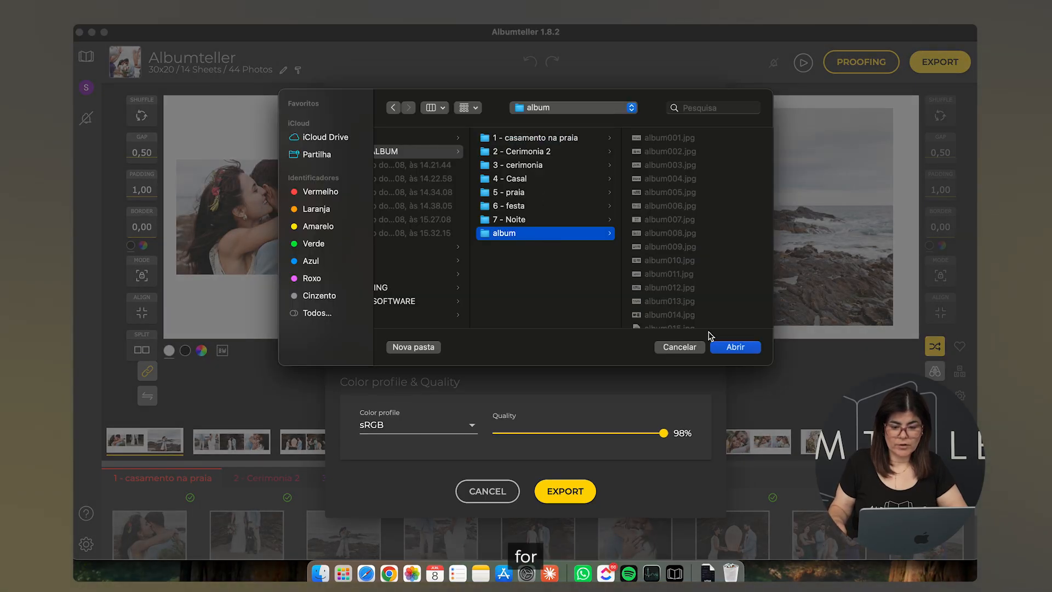
{"action": "left_click", "coordinate": [732, 348]}
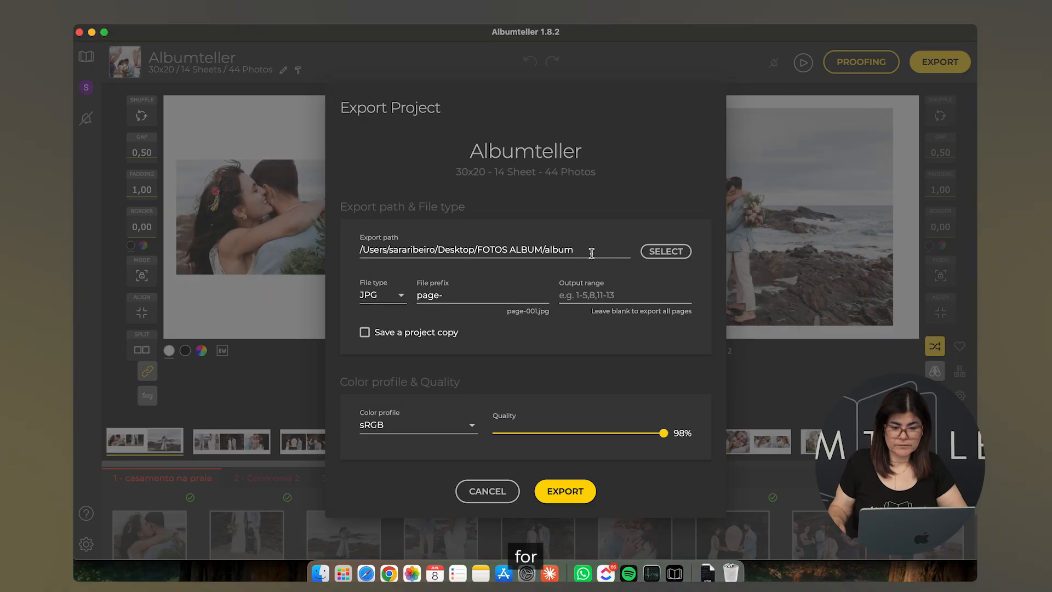
Step: Replace the default 'page' file prefix with the clients' names and export the JPGs, overwriting existing files
{"action": "double_click", "coordinate": [419, 296]}
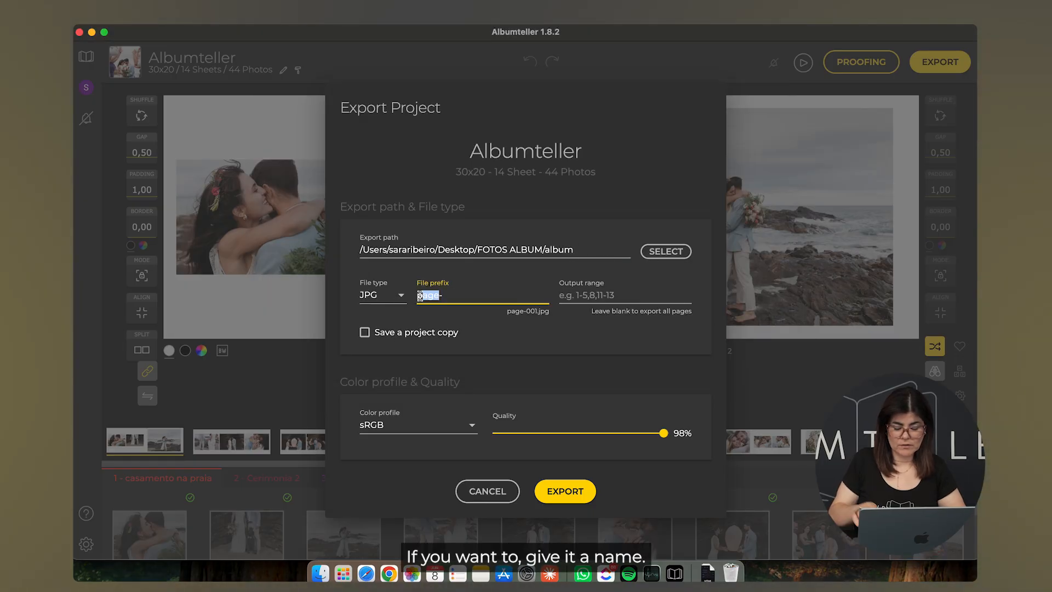
{"action": "key", "text": "BackSpace"}
{"action": "type", "text": "Joana"}
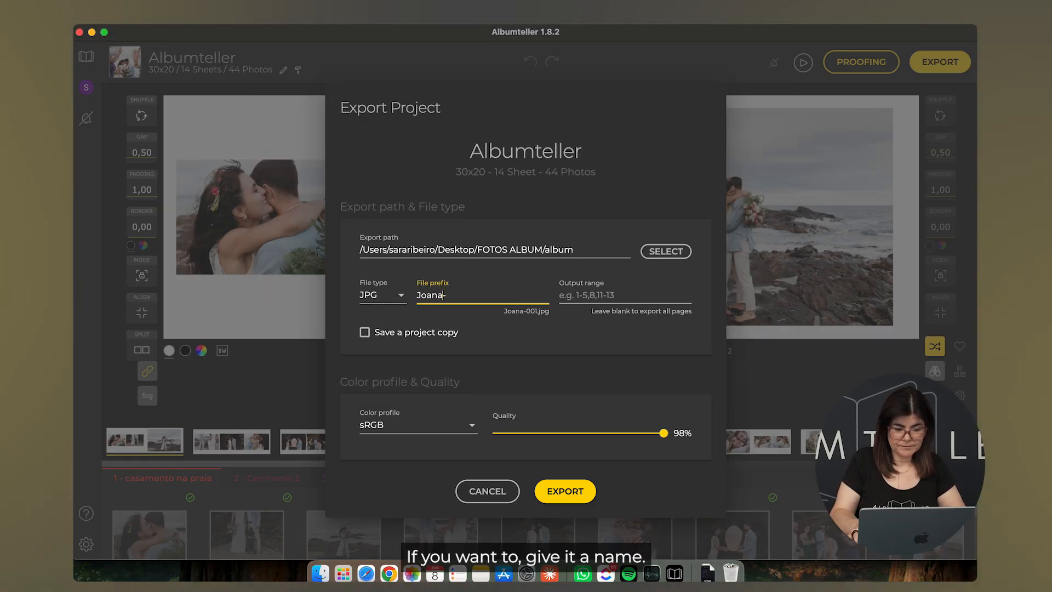
{"action": "type", "text": " & Joan"}
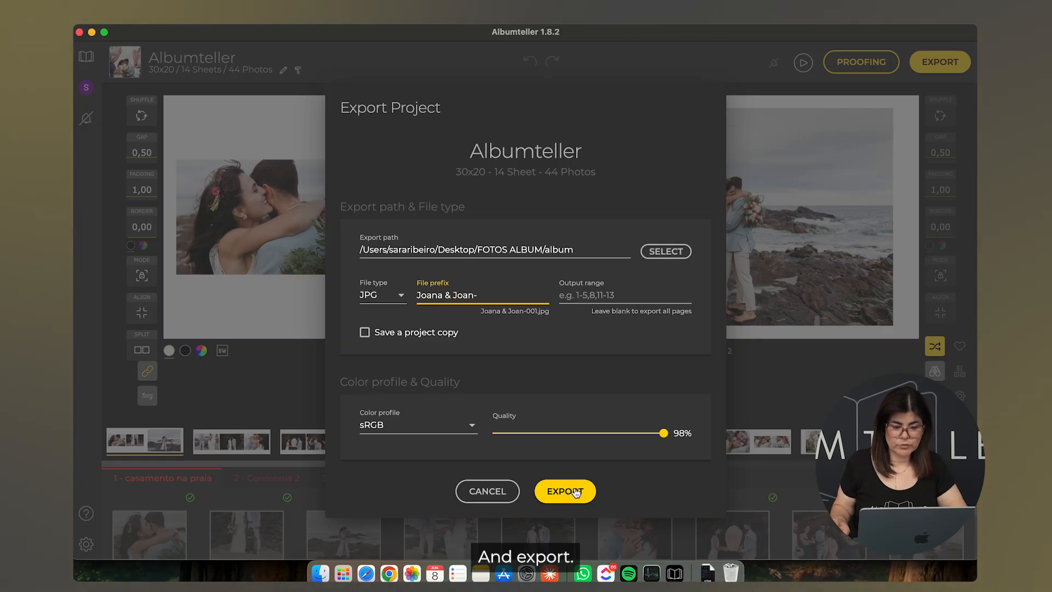
{"action": "left_click", "coordinate": [575, 492]}
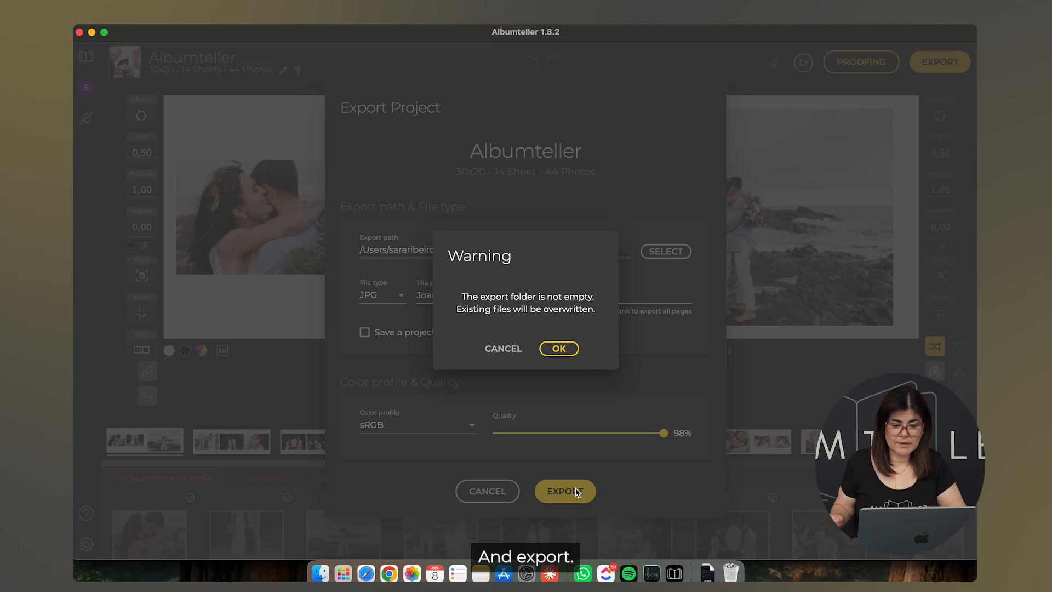
{"action": "left_click", "coordinate": [565, 349]}
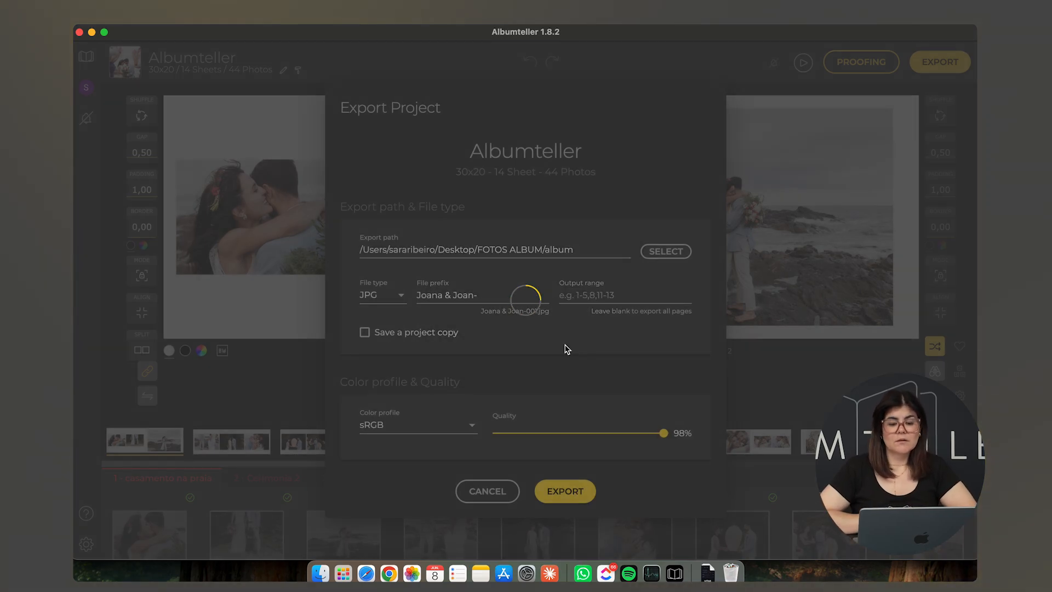